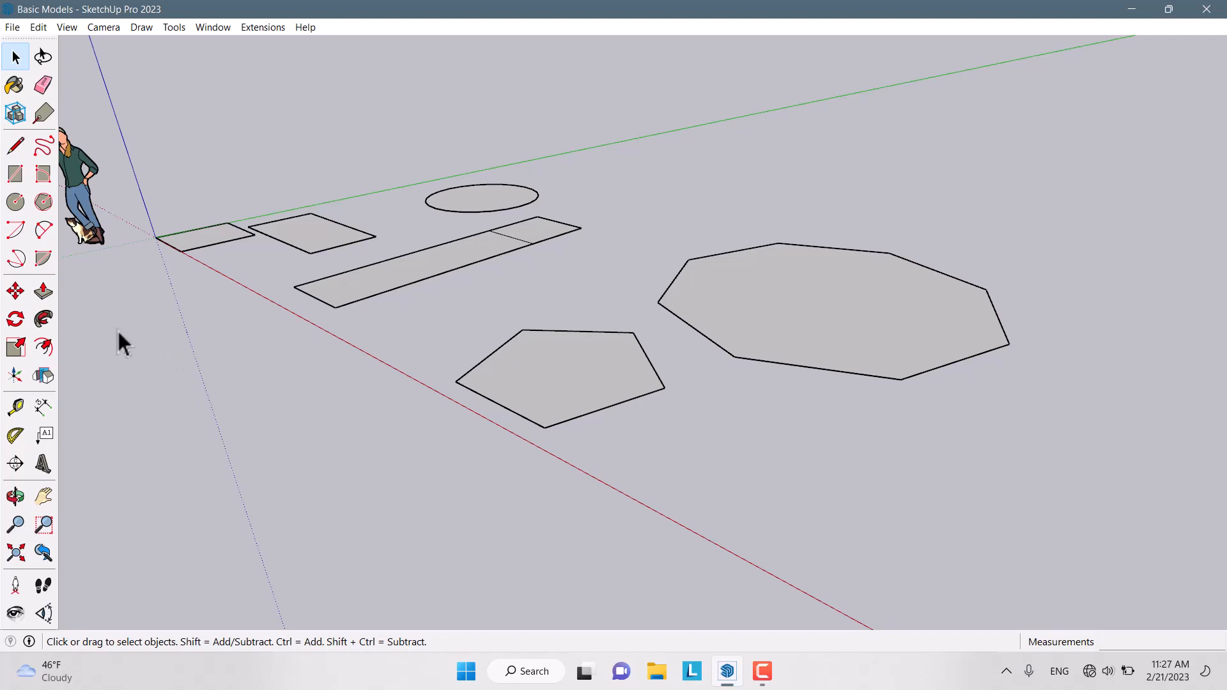
Push/pull the square face at the origin up by 1 m to make a cube
click(42, 292)
middle_drag(87, 320, 134, 202)
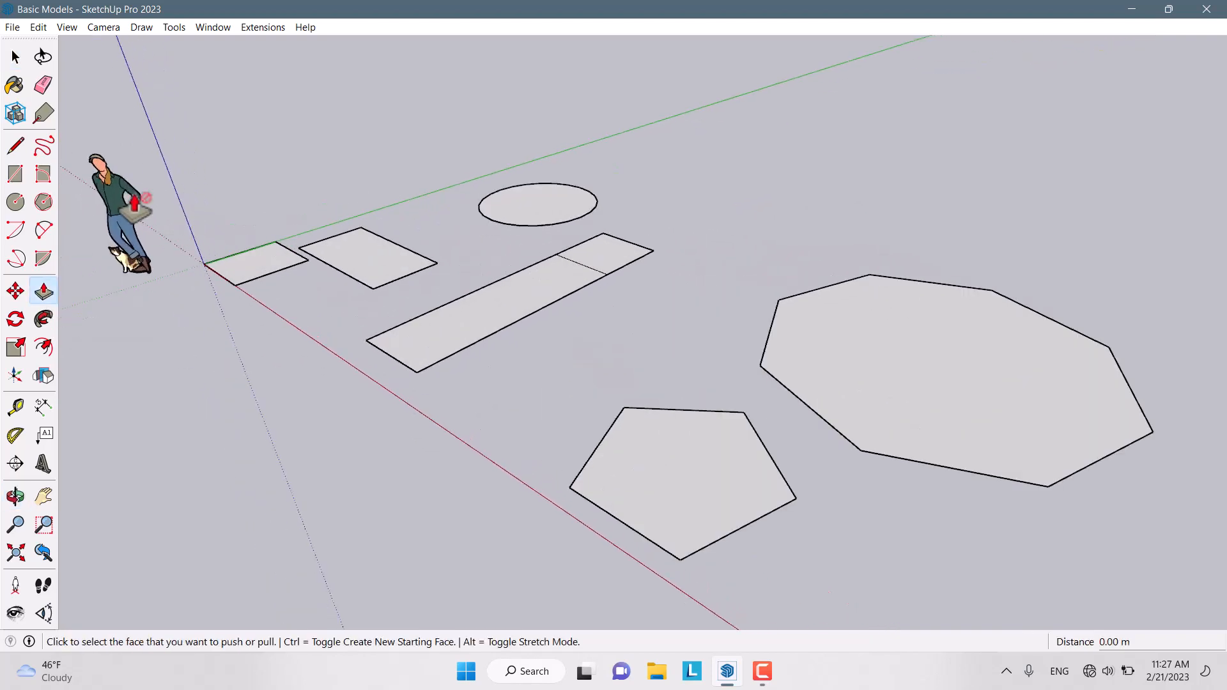
scroll(134, 203, up, 5)
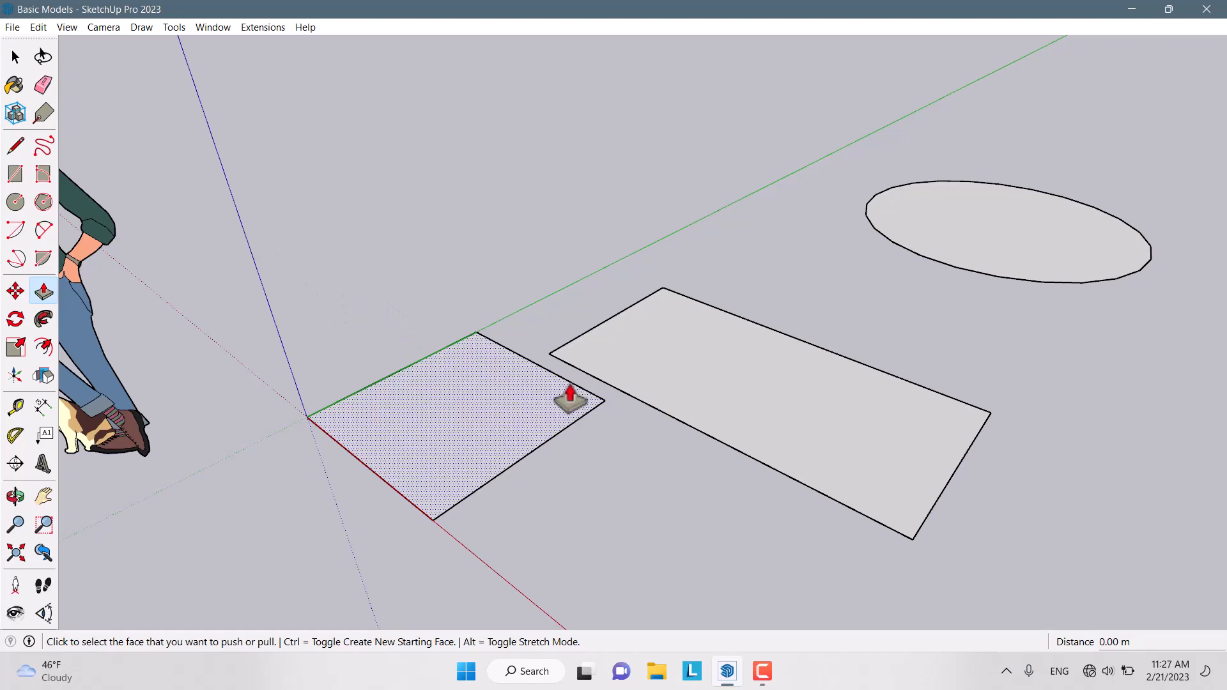
scroll(537, 404, down, 3)
middle_drag(537, 403, 458, 409)
scroll(458, 409, up, 3)
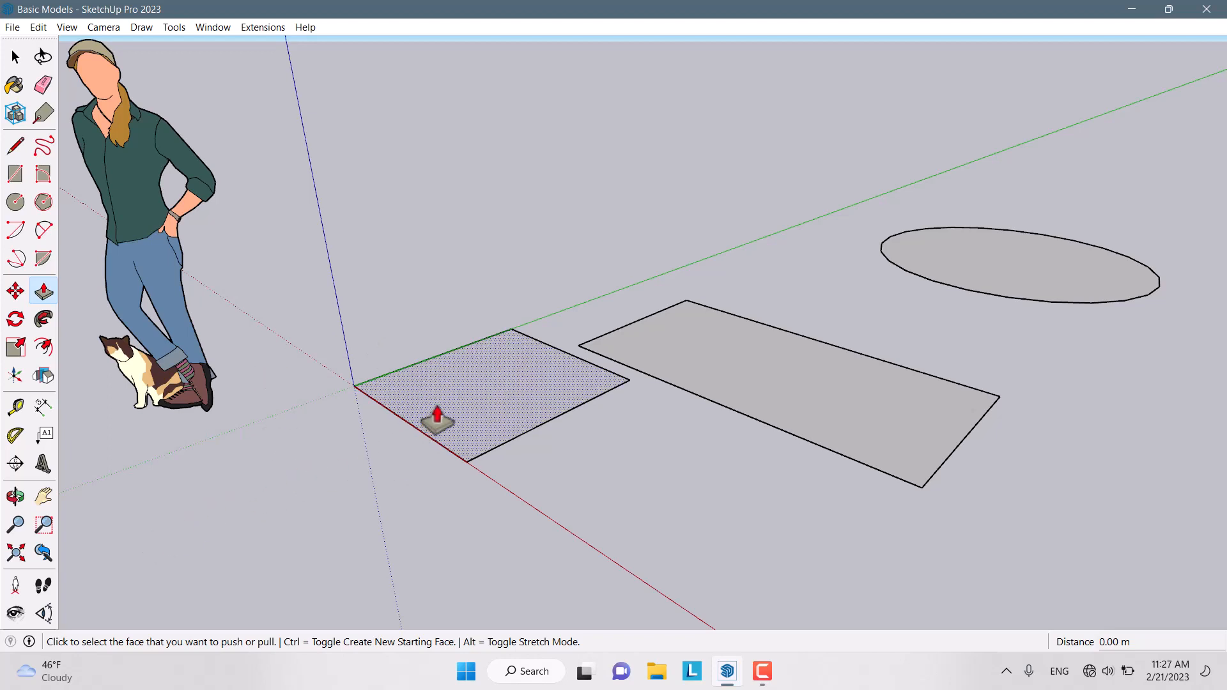
click(437, 420)
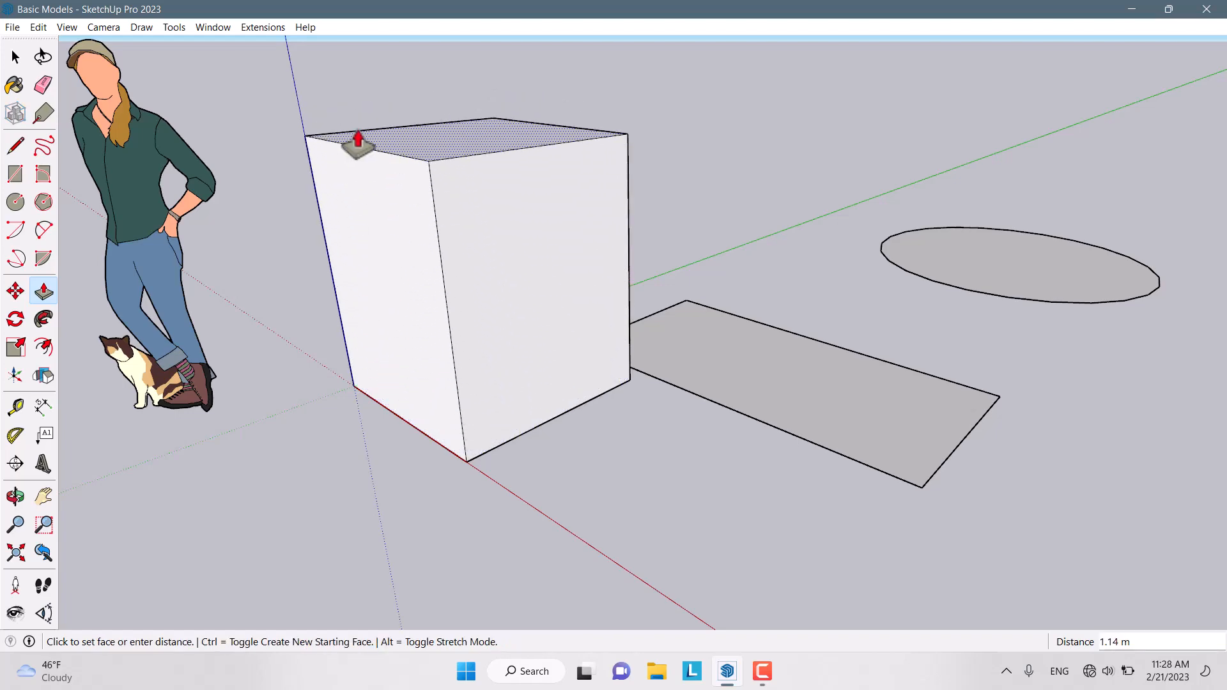
middle_drag(405, 192, 623, 217)
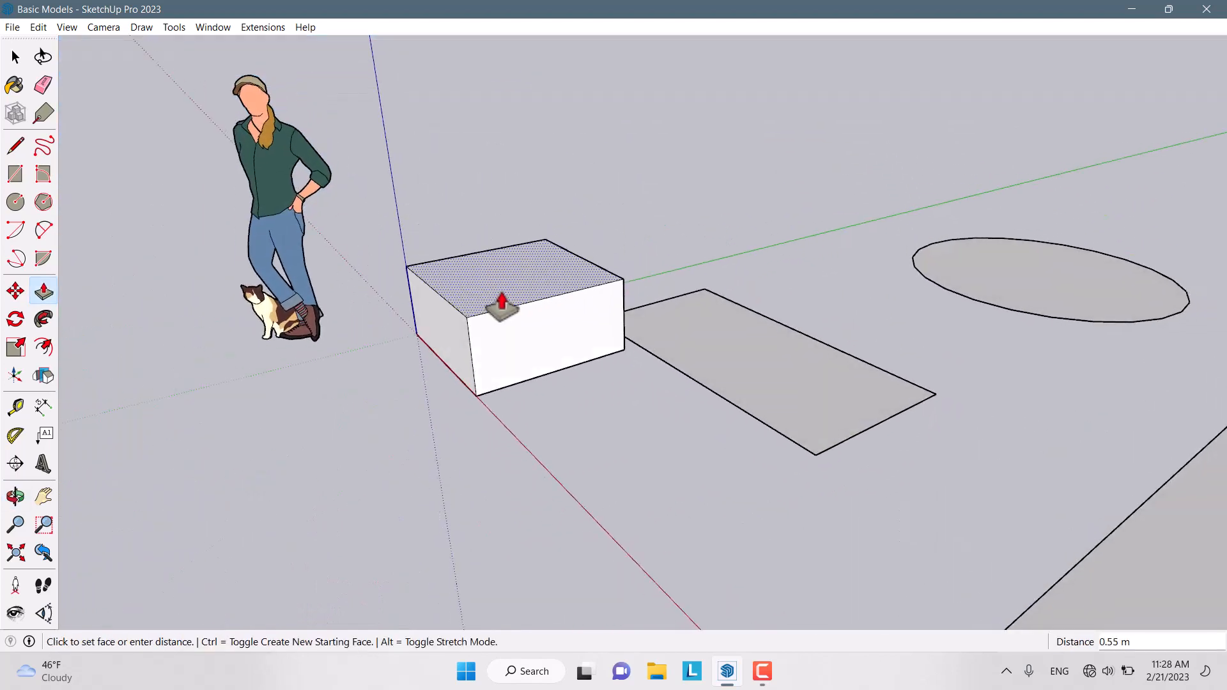
scroll(507, 336, up, 2)
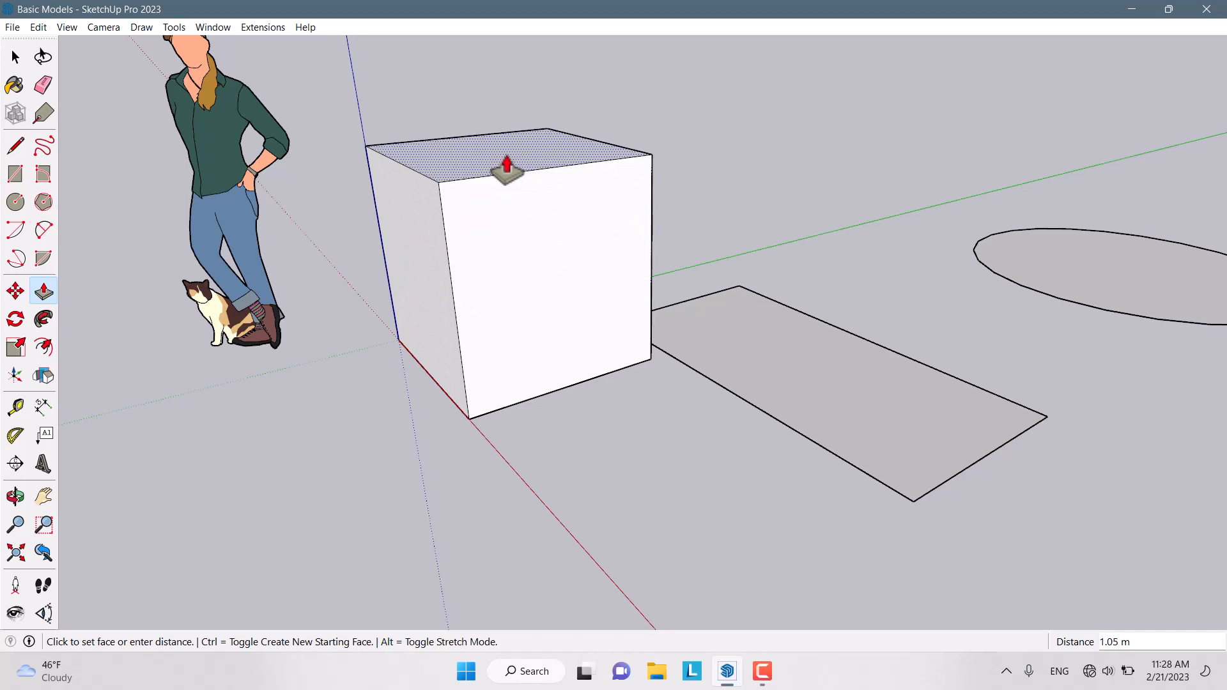
click(506, 168)
scroll(506, 167, down, 1)
click(506, 169)
scroll(483, 117, up, 2)
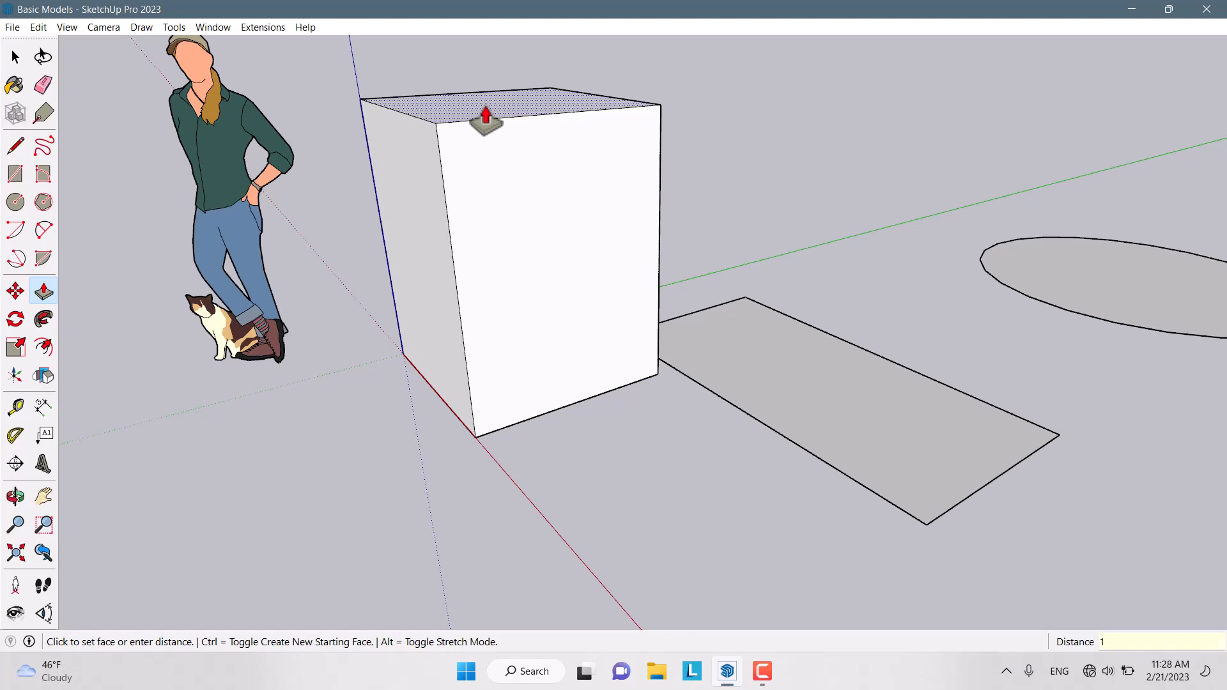
key(Return)
middle_drag(740, 198, 532, 297)
scroll(531, 297, down, 2)
key(space)
Push/pull the rectangle beside the cube up by 2 m to form a tall box
scroll(629, 289, up, 3)
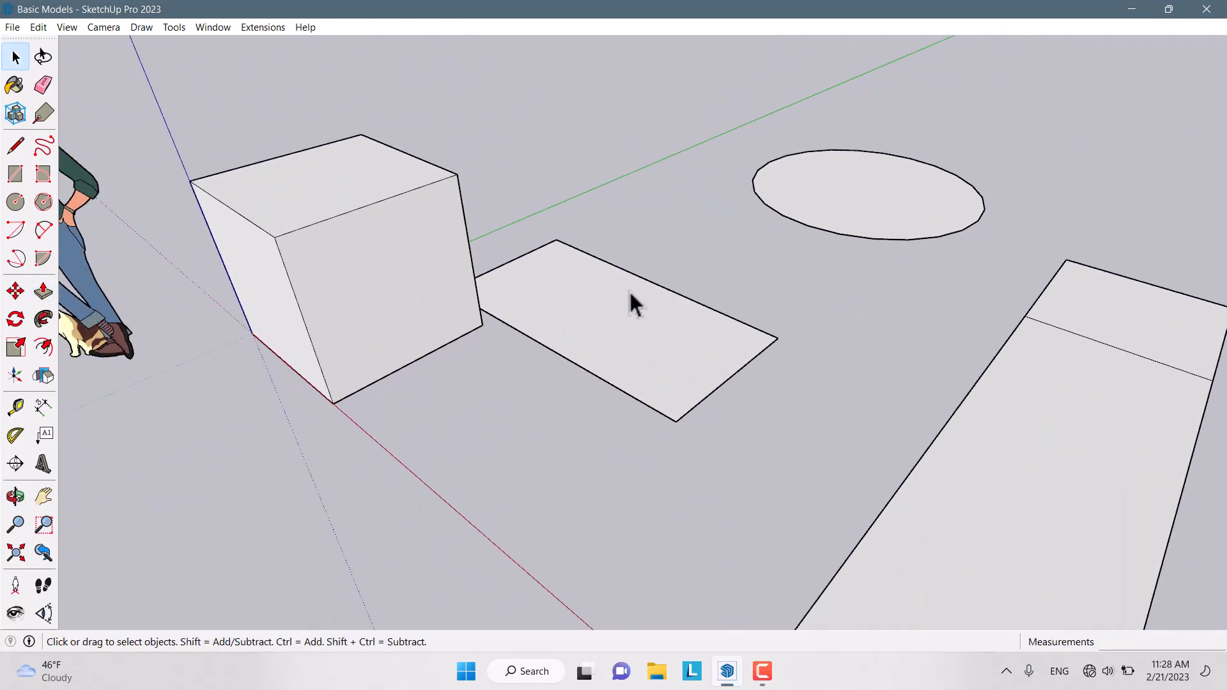
click(42, 292)
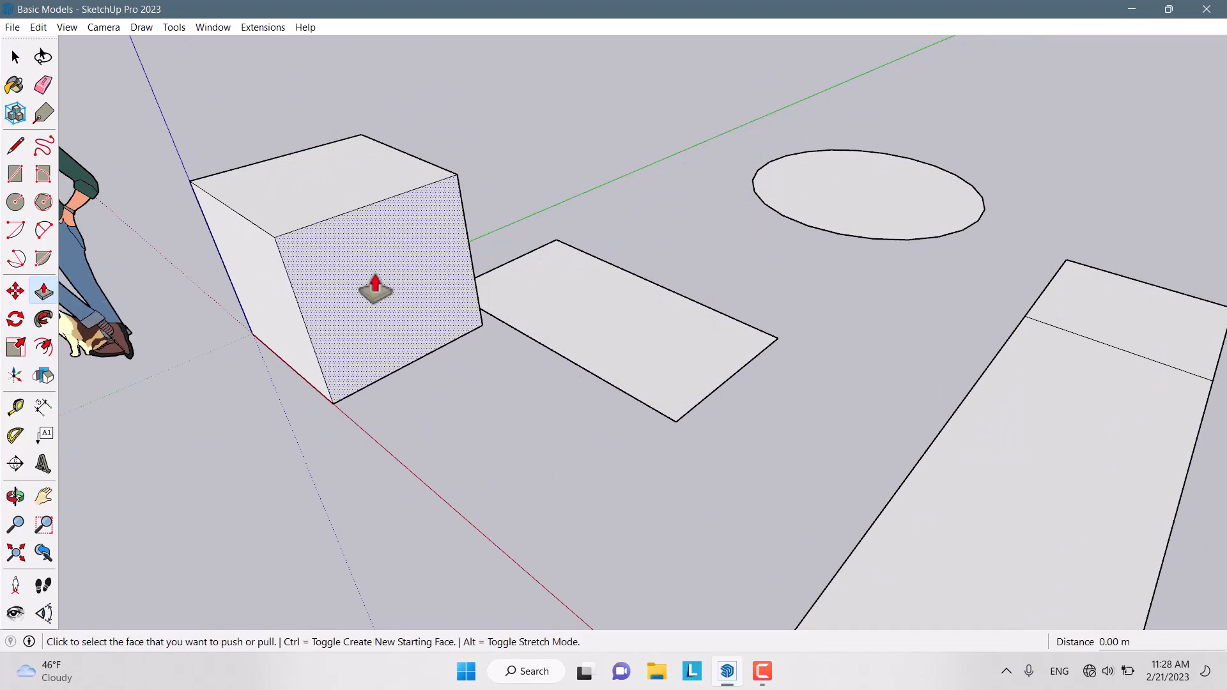
click(599, 329)
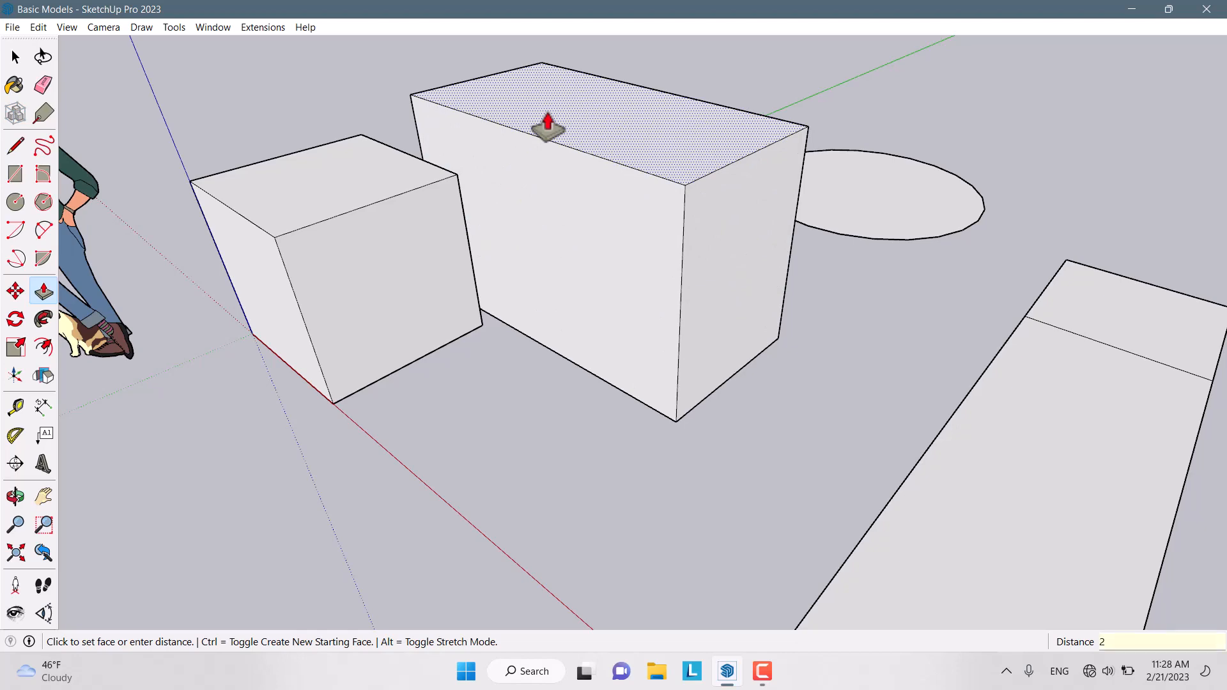
text(2)
key(Return)
scroll(619, 493, down, 3)
middle_drag(619, 492, 676, 329)
scroll(690, 274, up, 3)
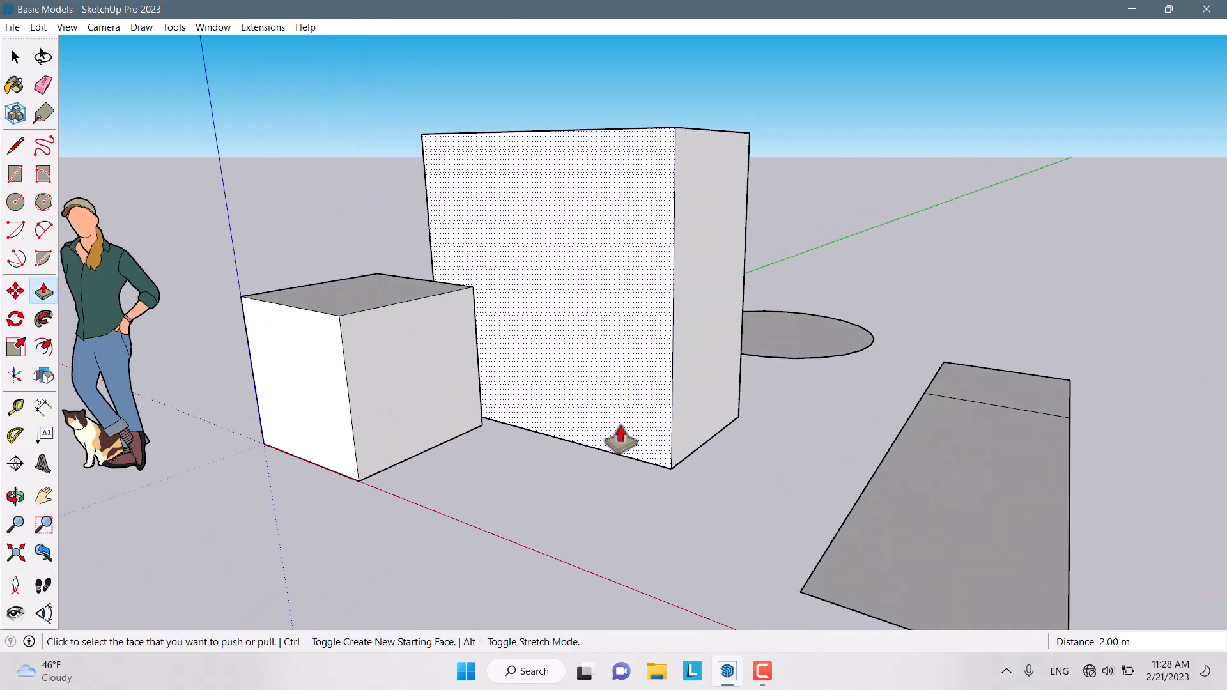
key(space)
Push/pull the circle face up by 0.5 m to form a cylinder
middle_drag(622, 432, 630, 217)
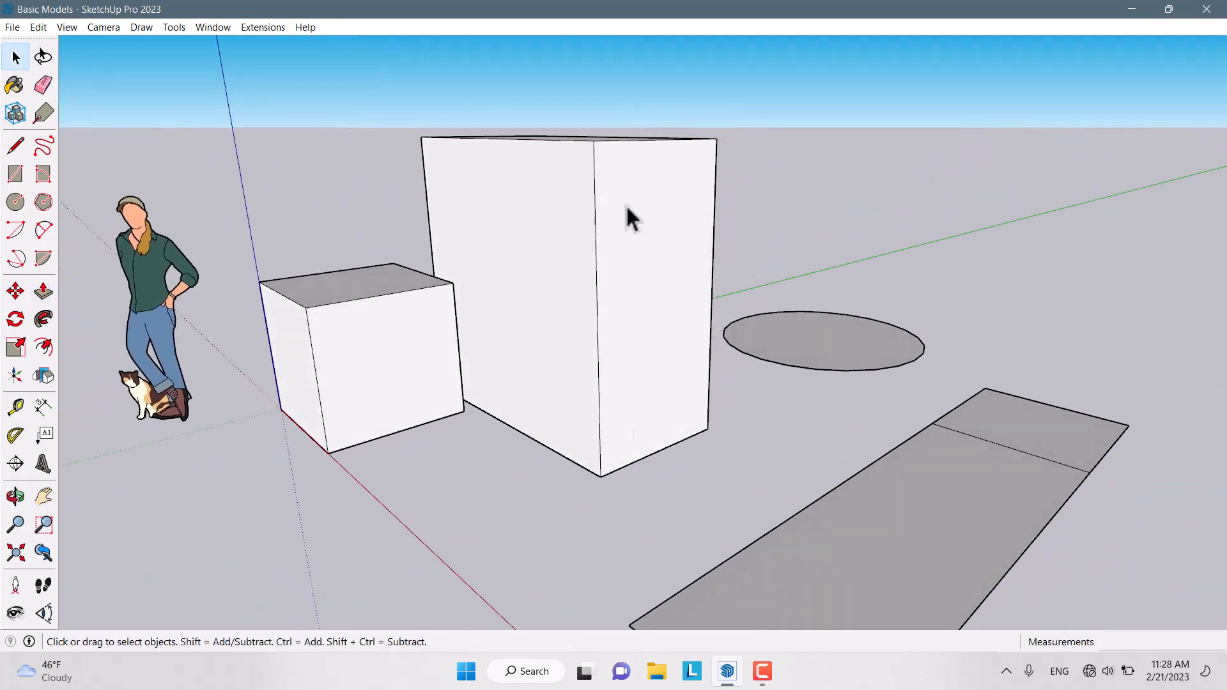
scroll(511, 289, down, 3)
scroll(728, 319, up, 5)
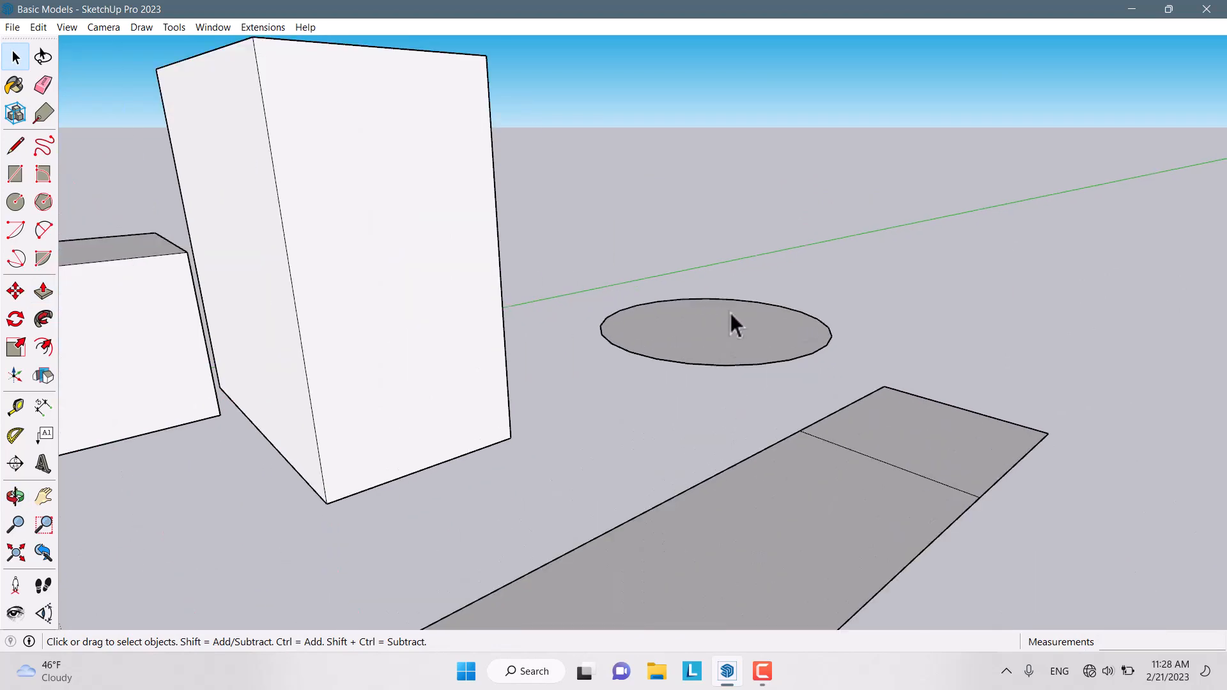
middle_drag(731, 323, 898, 302)
scroll(691, 397, up, 2)
scroll(644, 370, down, 3)
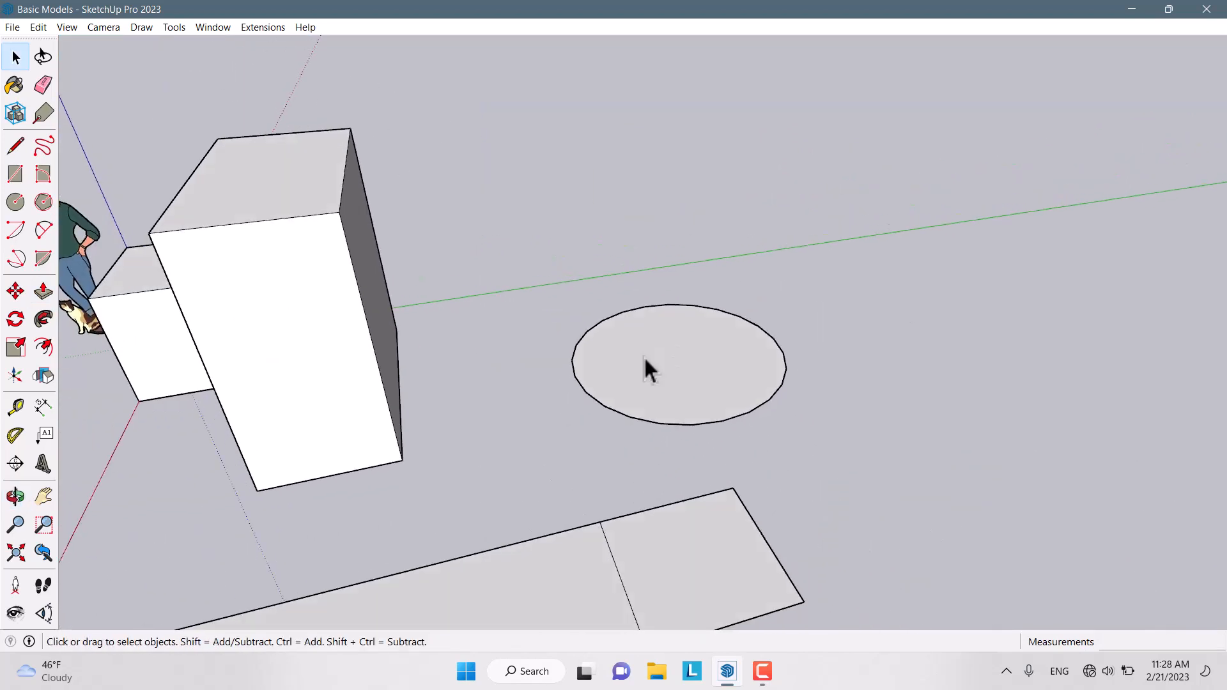
click(43, 292)
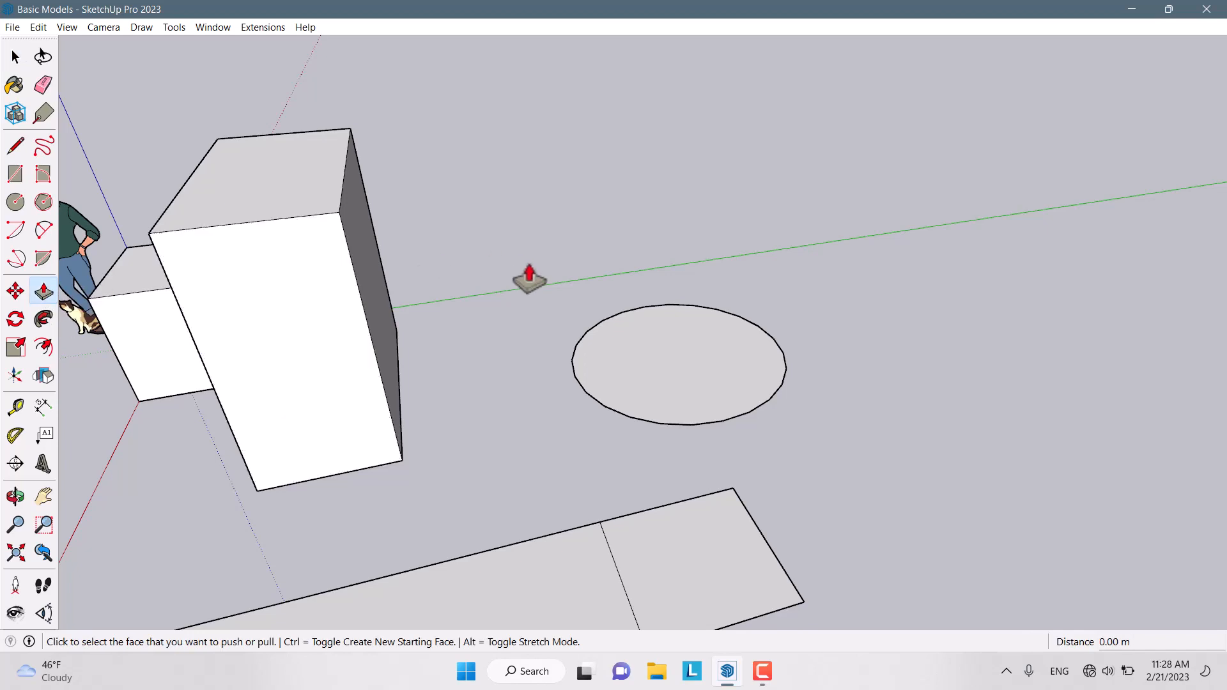
middle_drag(528, 277, 595, 367)
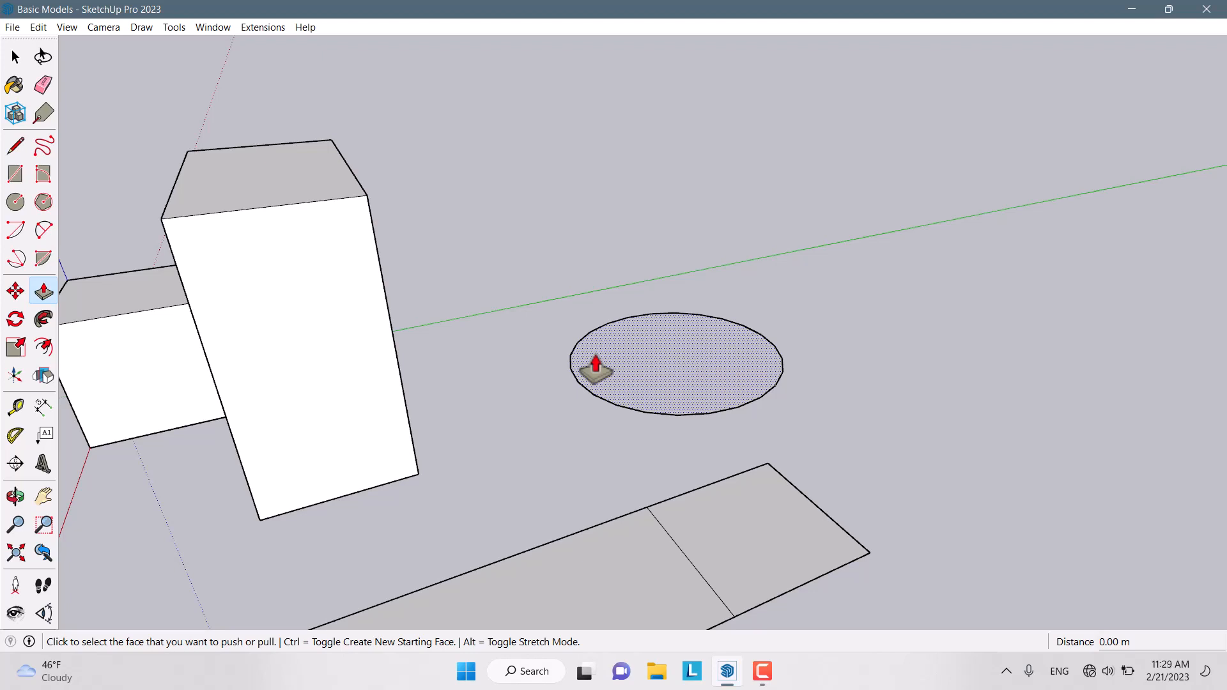
click(595, 368)
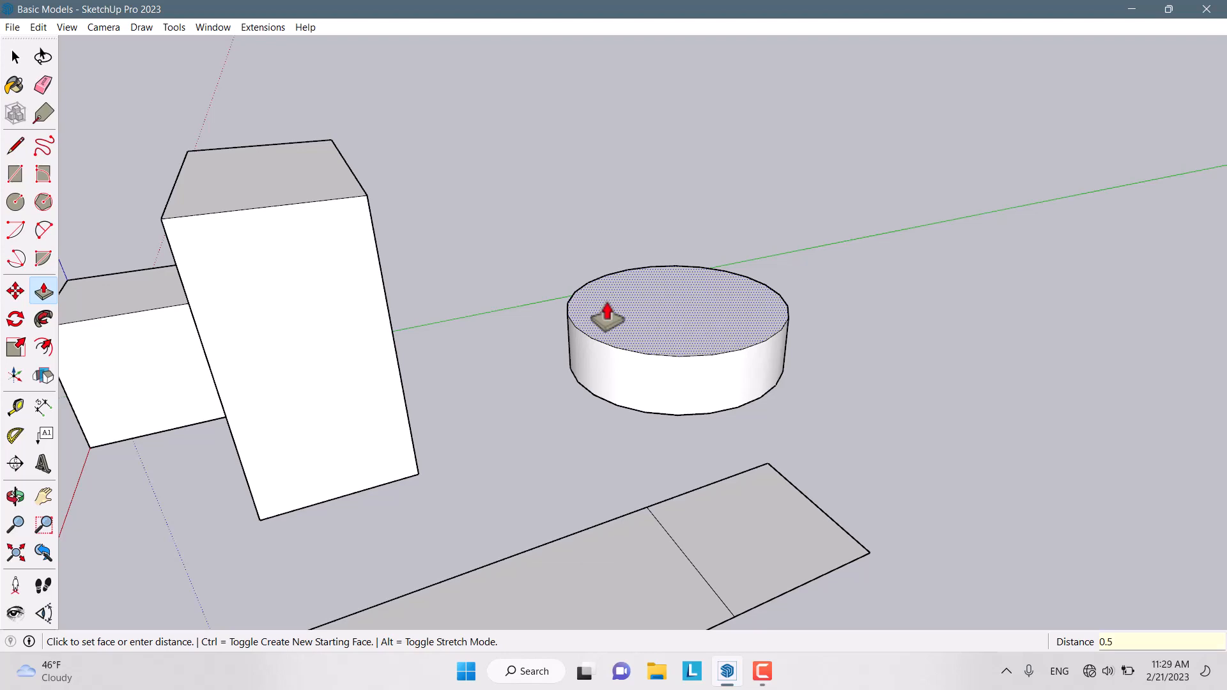
key(Return)
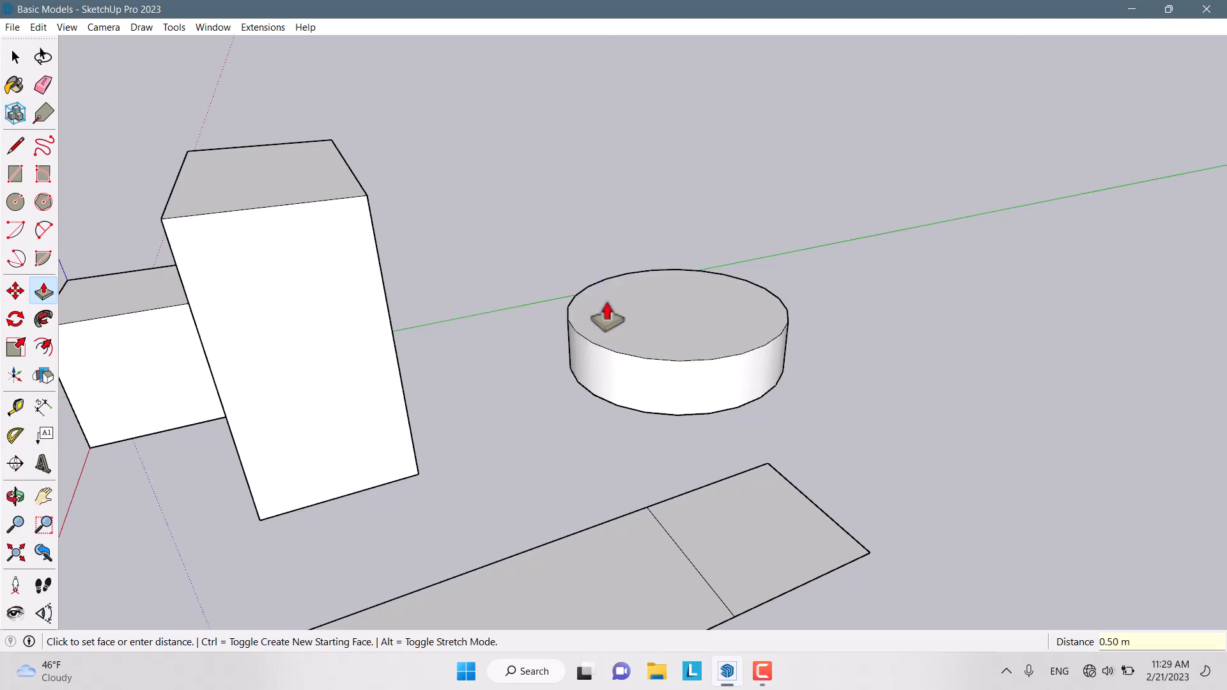
Try to push/pull the curved side of the cylinder
scroll(772, 350, down, 3)
middle_drag(775, 353, 41, 369)
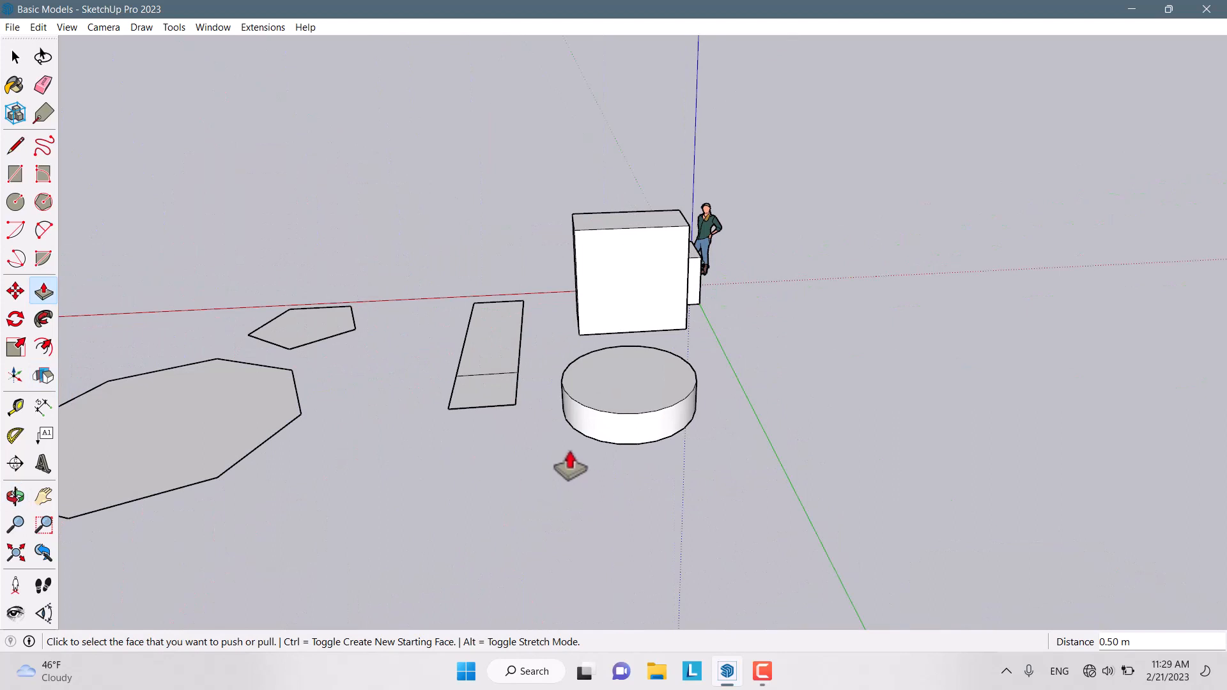
scroll(568, 468, up, 5)
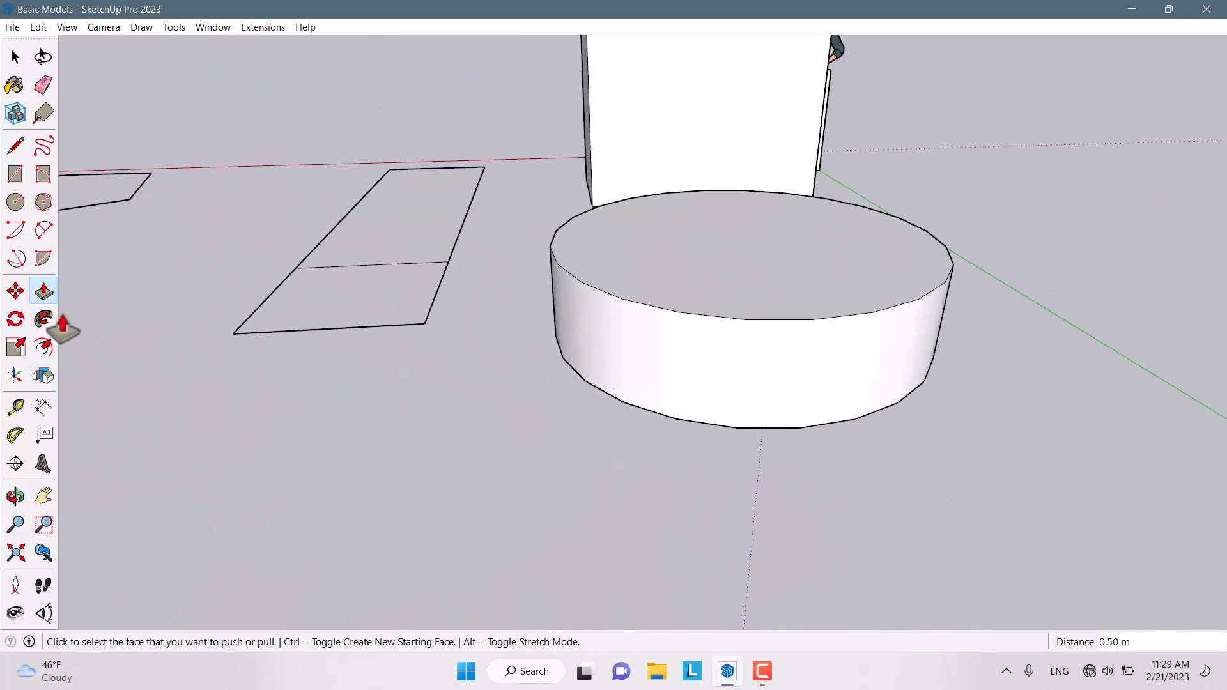
click(47, 294)
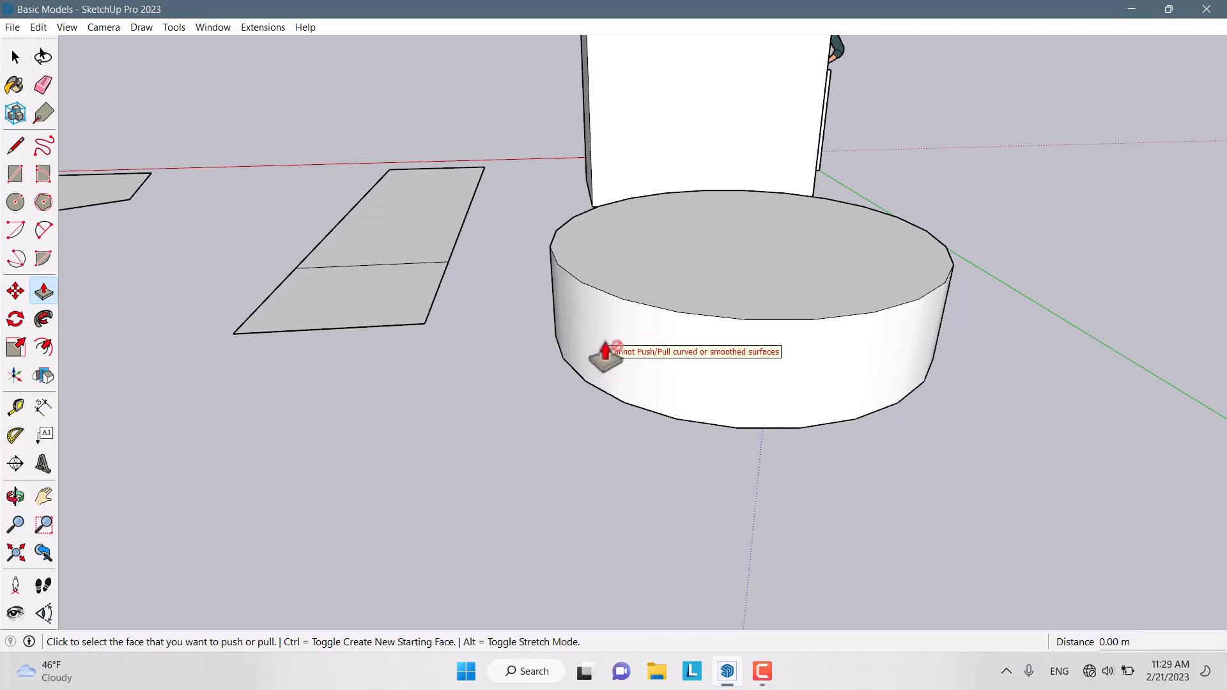
scroll(604, 355, down, 3)
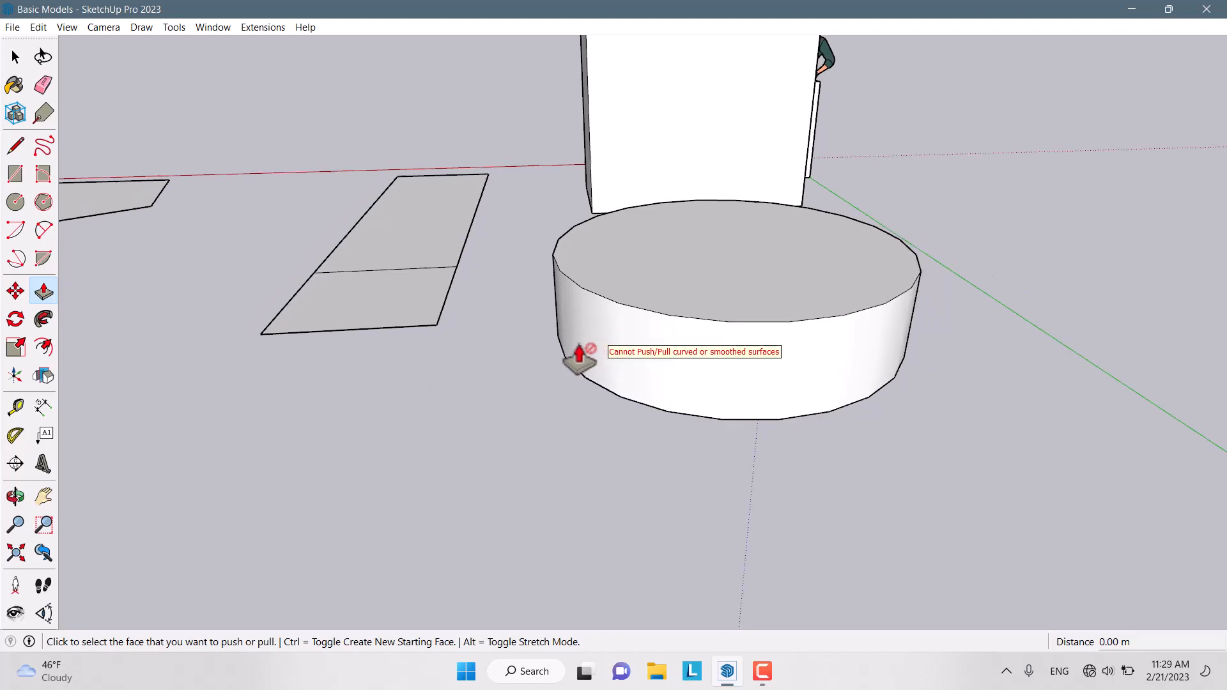
middle_drag(581, 351, 646, 197)
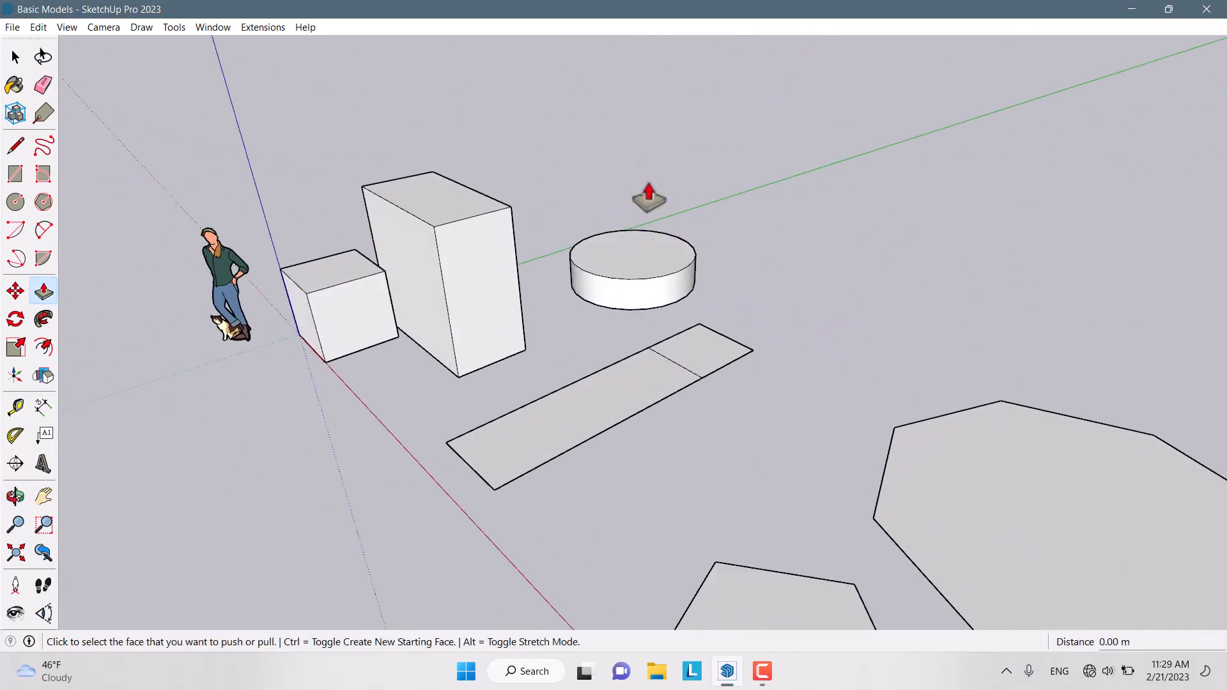
Push/pull the small end section of the long strip up 1 m, matching the top of the cube at the origin
scroll(647, 375, up, 5)
middle_drag(646, 375, 707, 301)
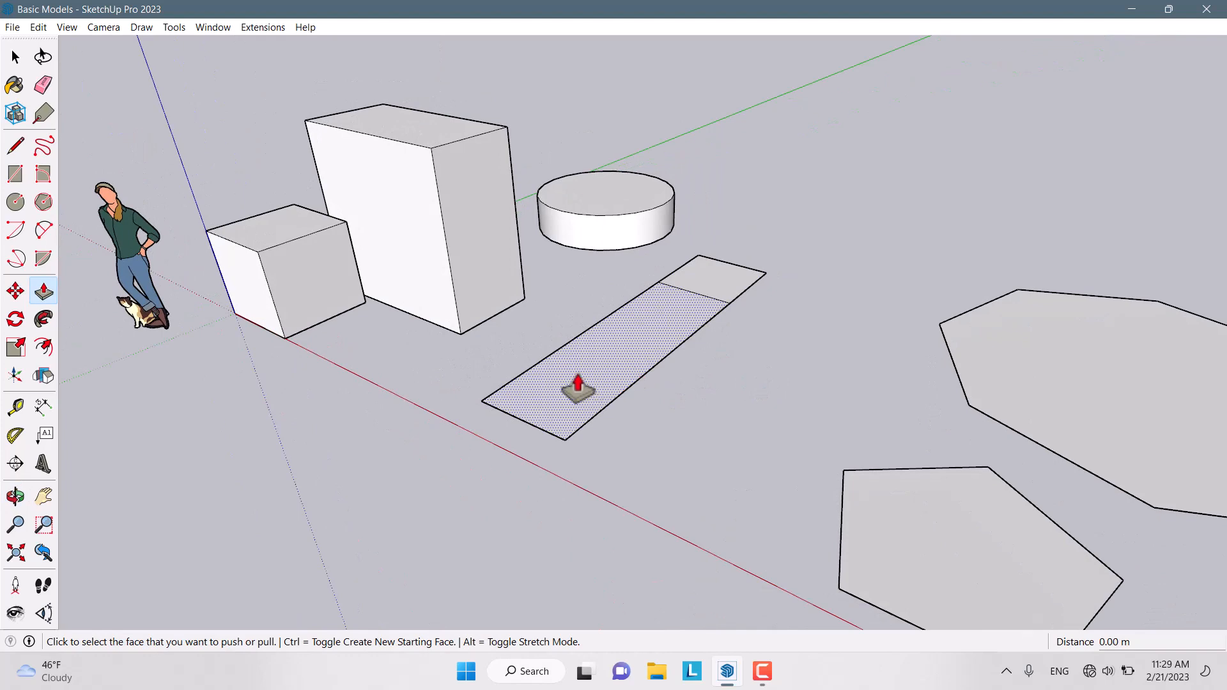
middle_drag(576, 384, 677, 285)
scroll(677, 285, up, 3)
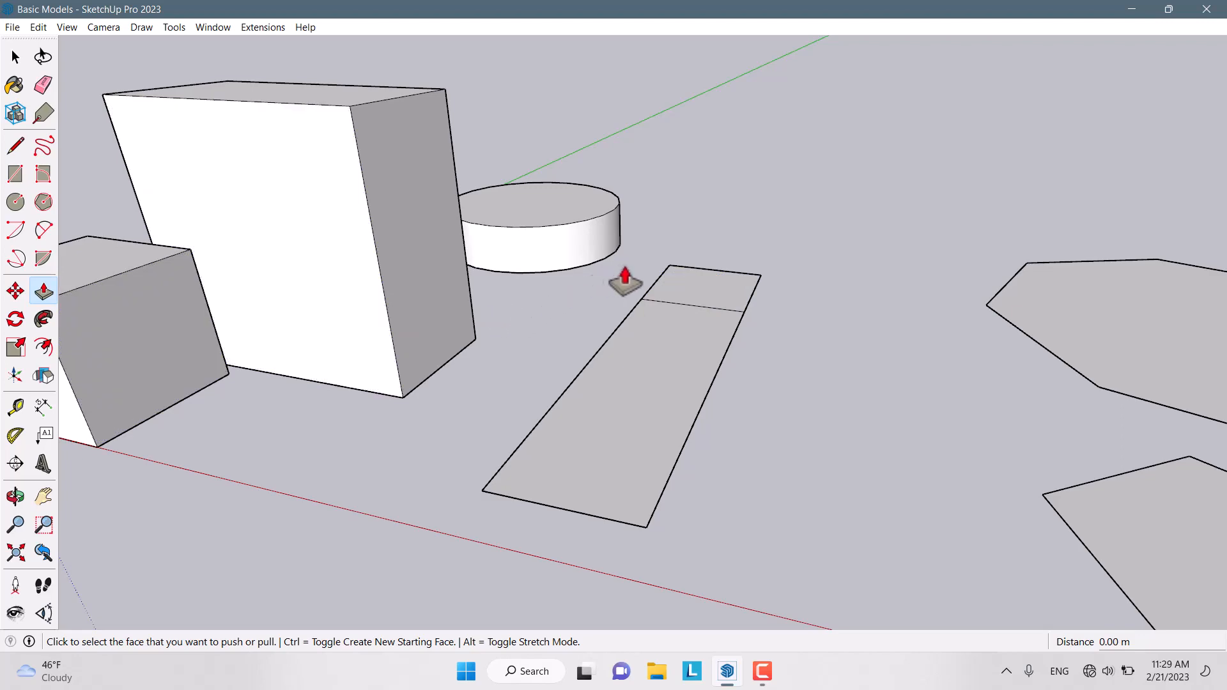
click(709, 296)
scroll(716, 232, down, 3)
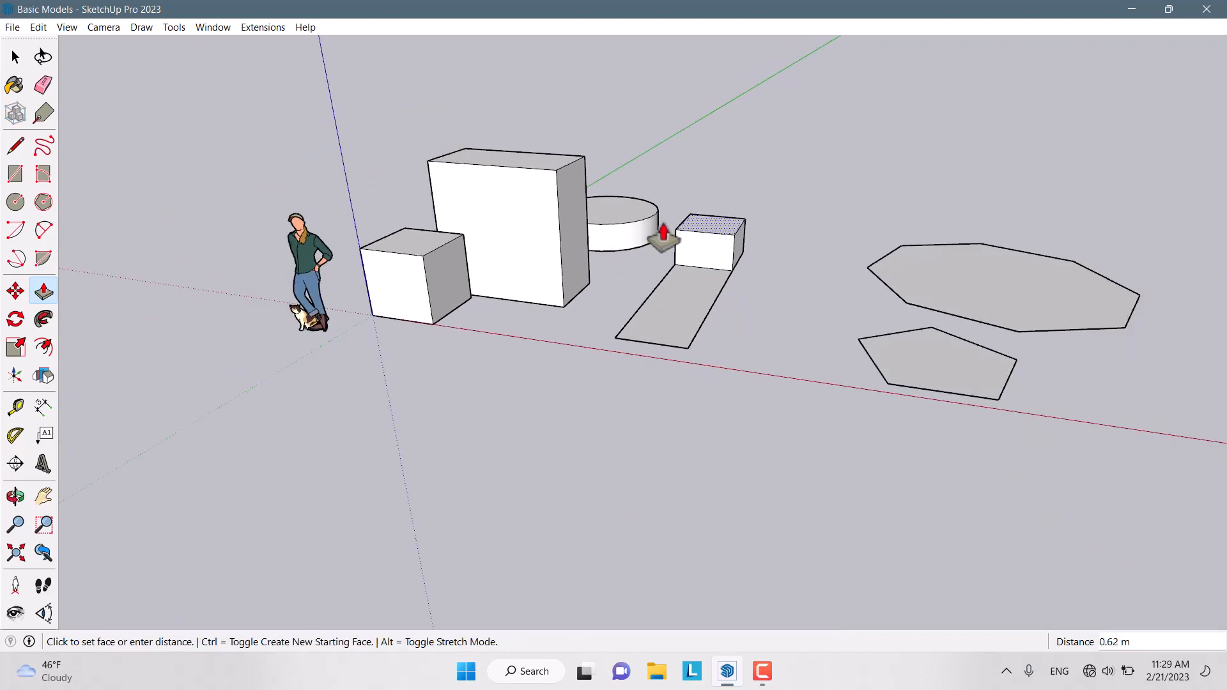
text(1)
key(Return)
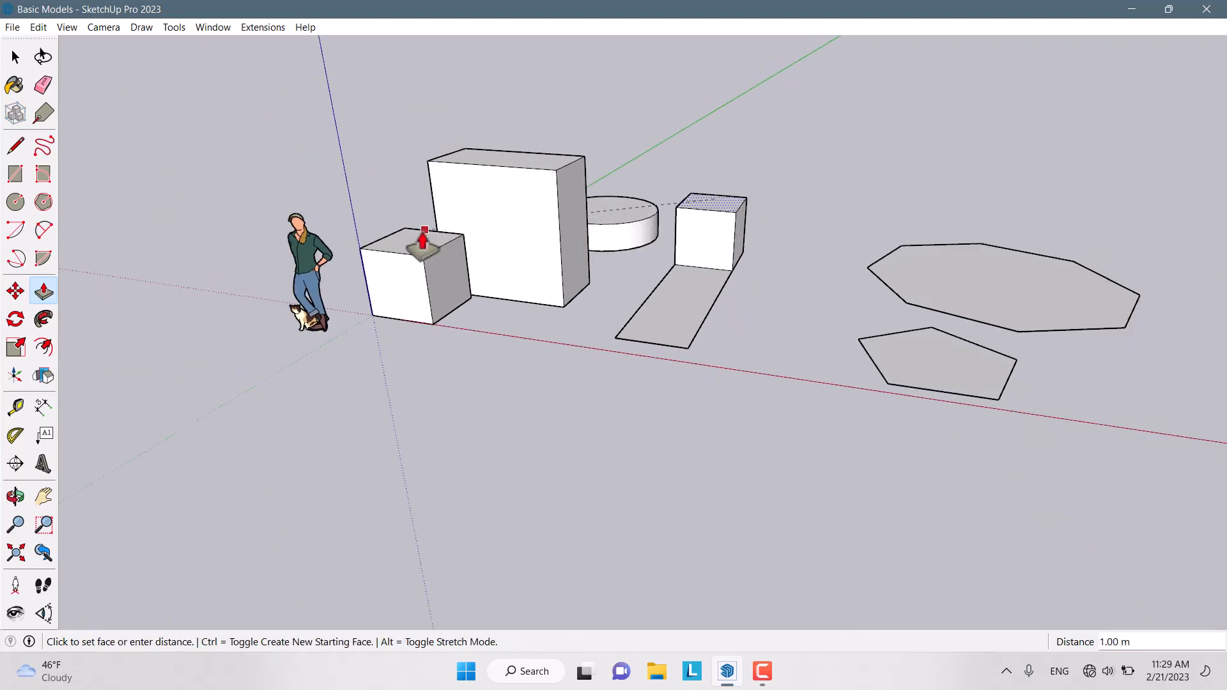
scroll(409, 246, up, 3)
scroll(399, 248, up, 3)
scroll(399, 248, down, 3)
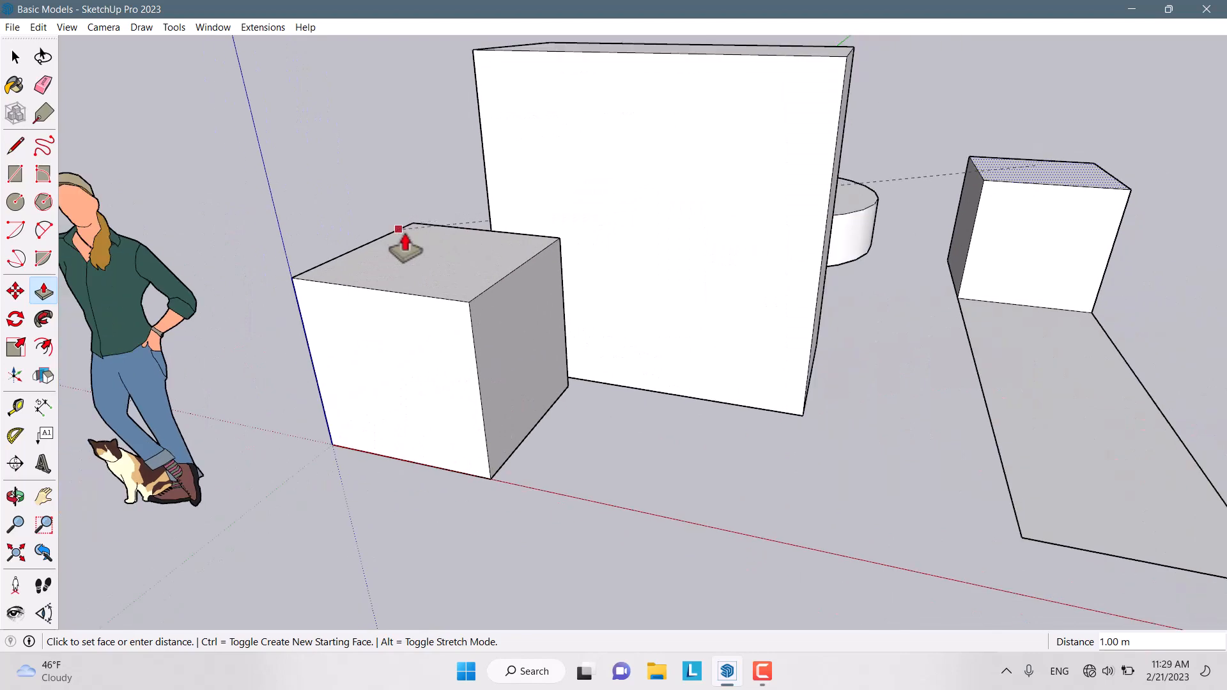
click(292, 278)
middle_drag(293, 290, 391, 310)
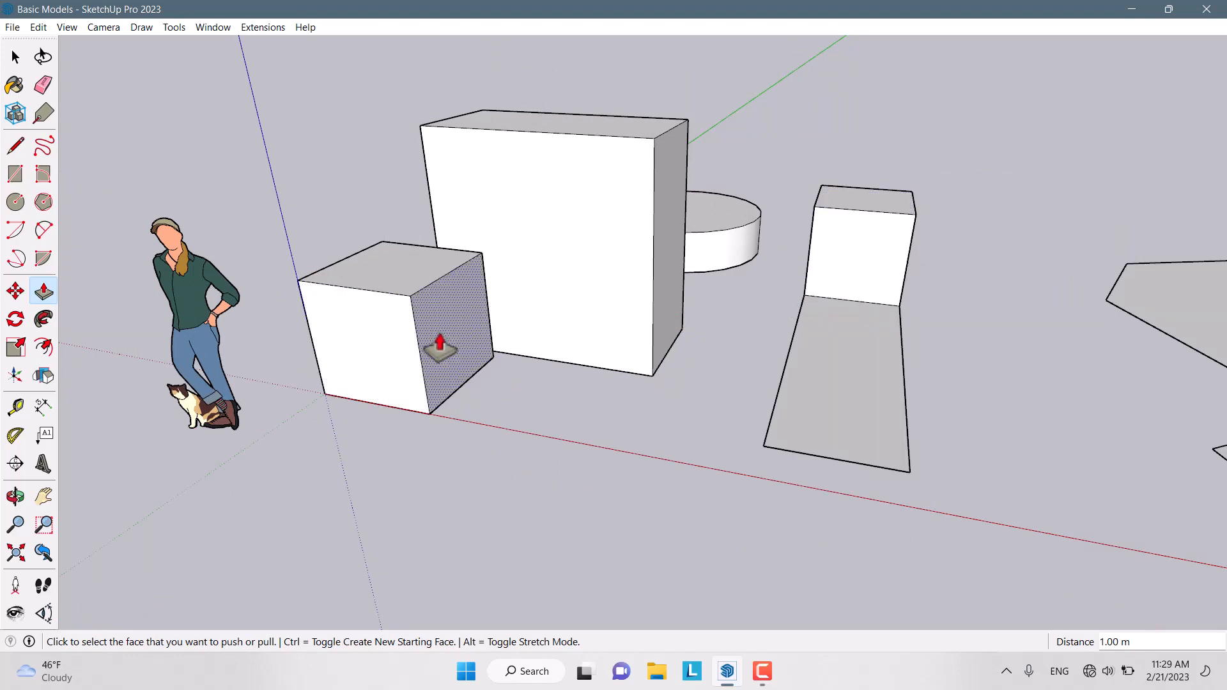
Push/pull the large octagon face up by 7 m to form a tall prism
scroll(461, 361, down, 2)
middle_drag(918, 419, 291, 115)
scroll(315, 284, down, 3)
scroll(489, 348, up, 4)
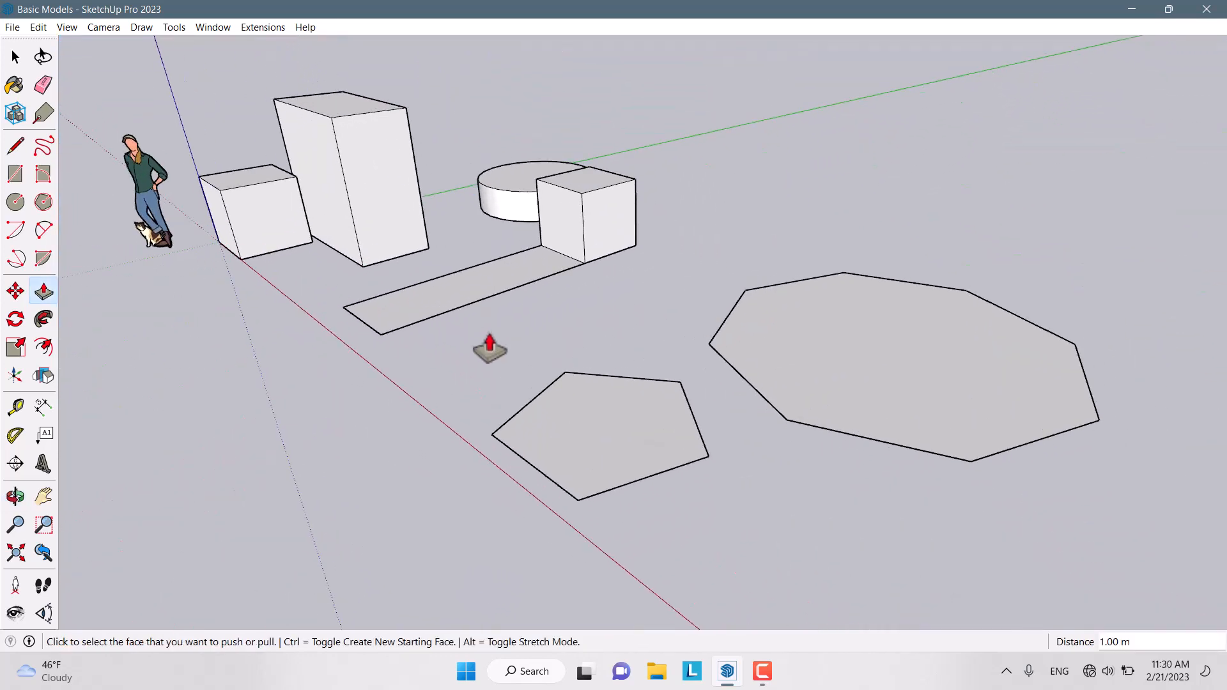
scroll(523, 348, down, 2)
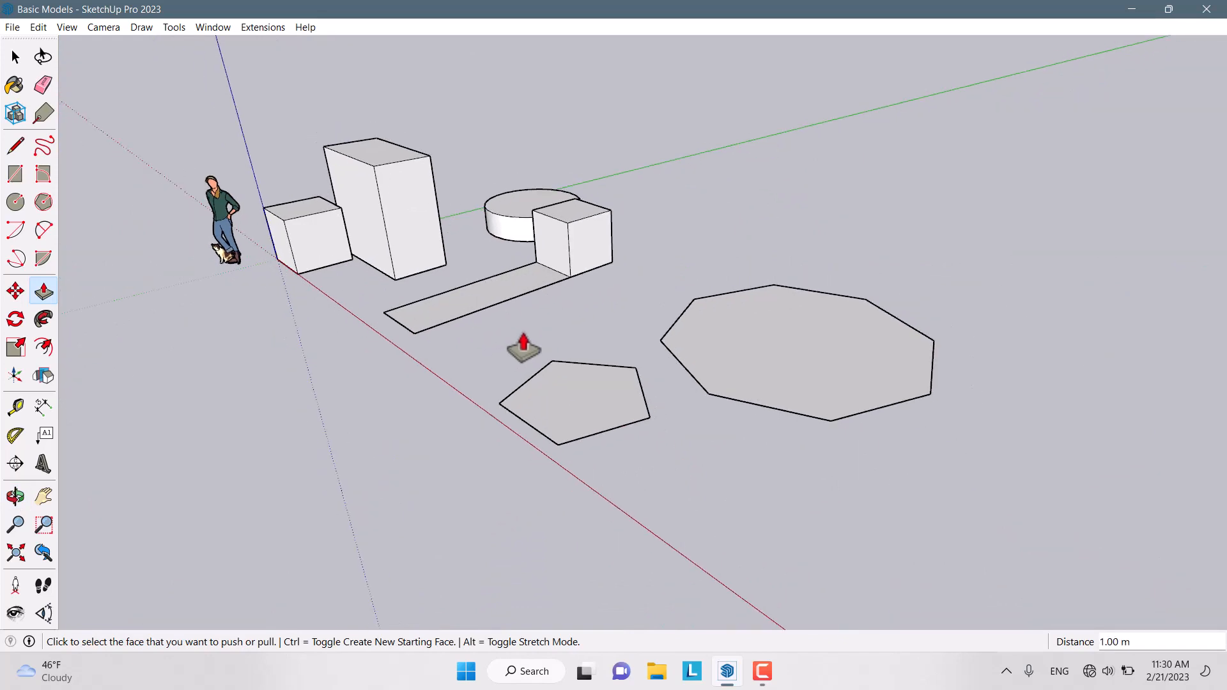
middle_drag(591, 331, 761, 411)
scroll(635, 461, down, 3)
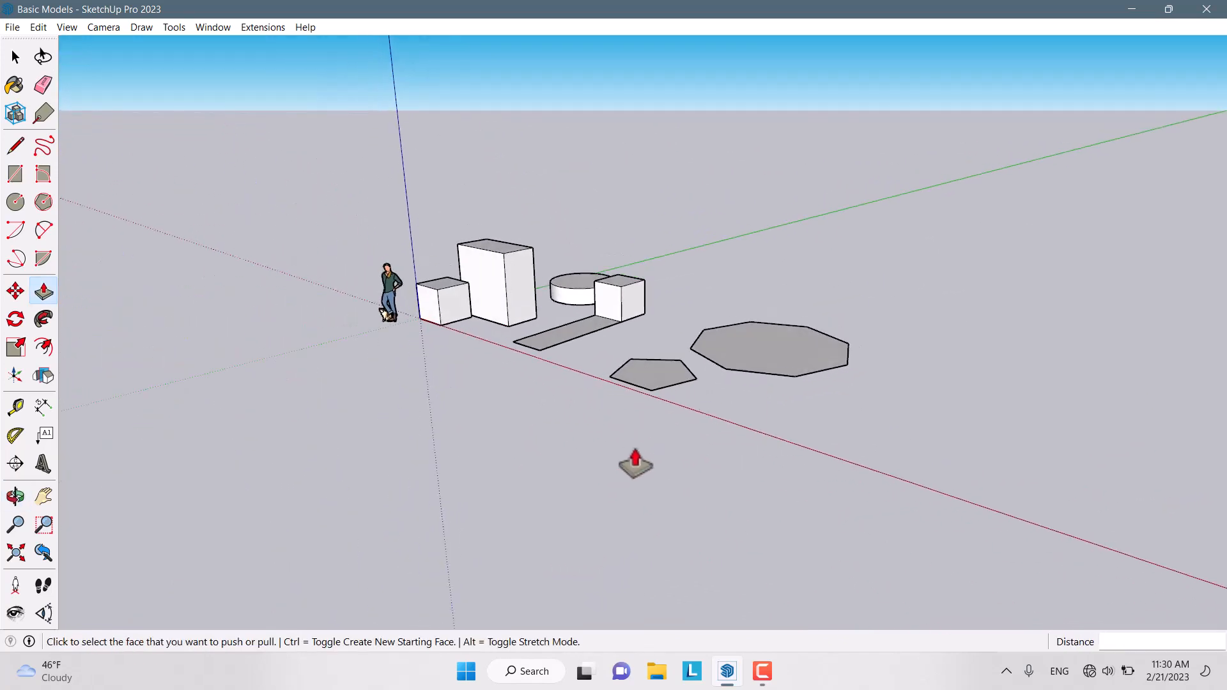
scroll(716, 440, up, 1)
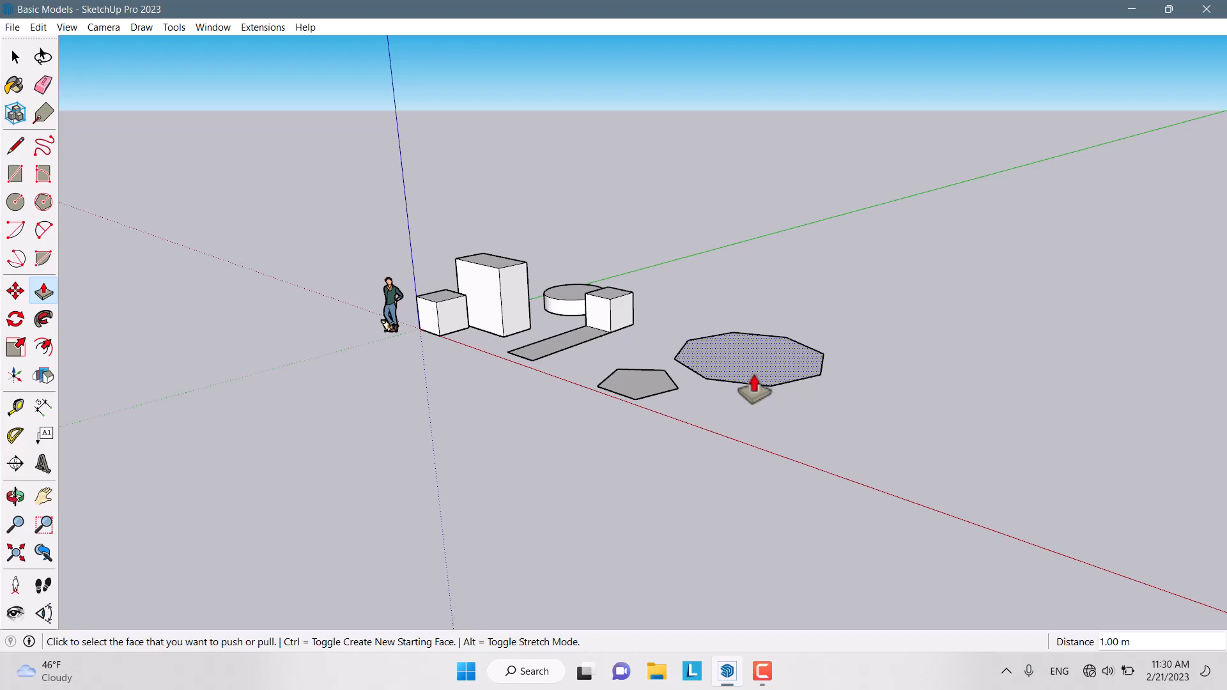
click(754, 387)
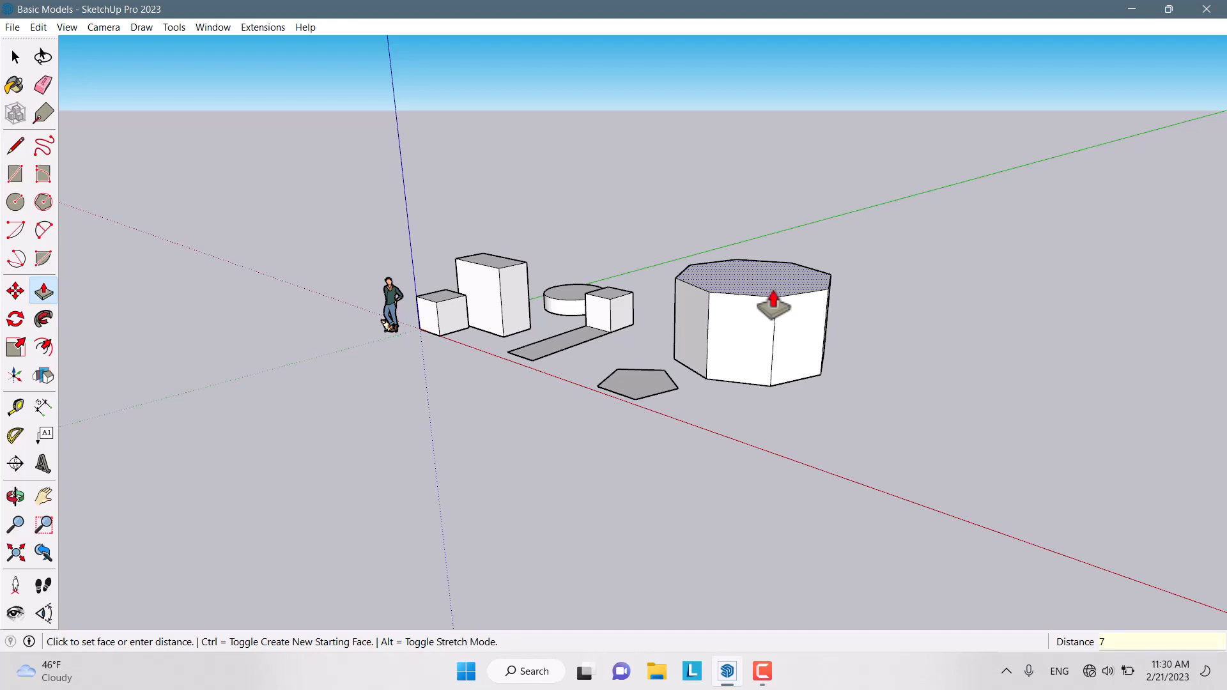
key(Return)
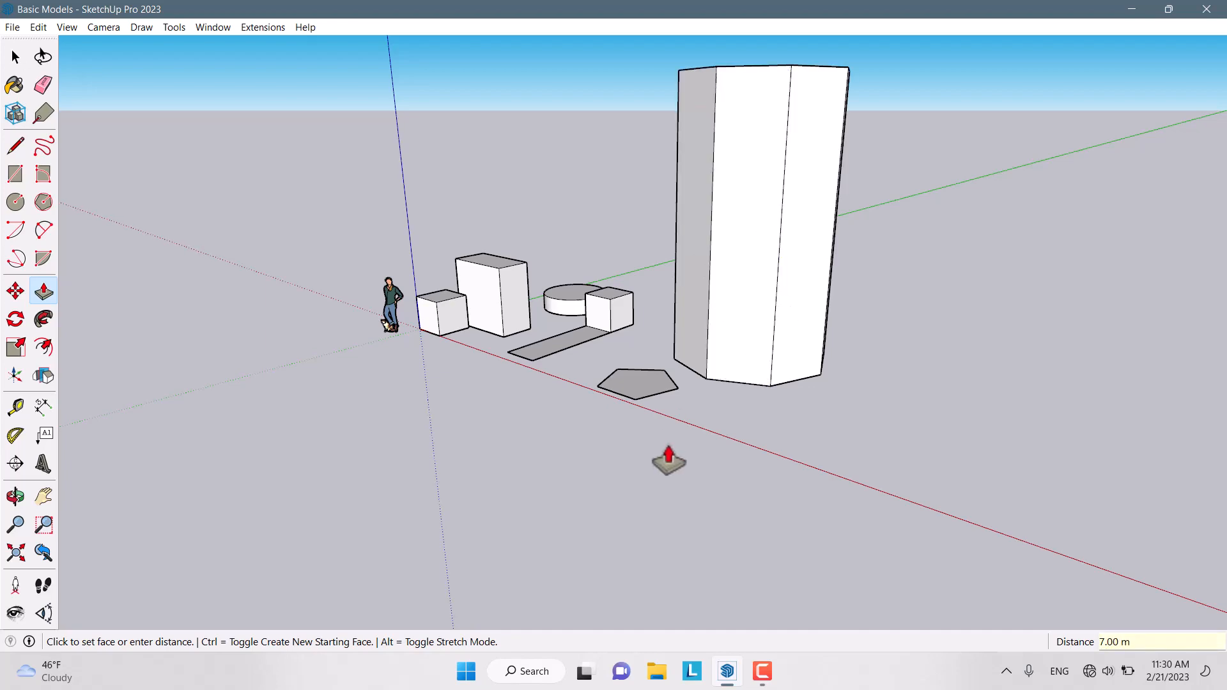
Push/pull the pentagon face near the red axis up by 3.6 m to form a prism
middle_drag(671, 458, 824, 255)
click(794, 397)
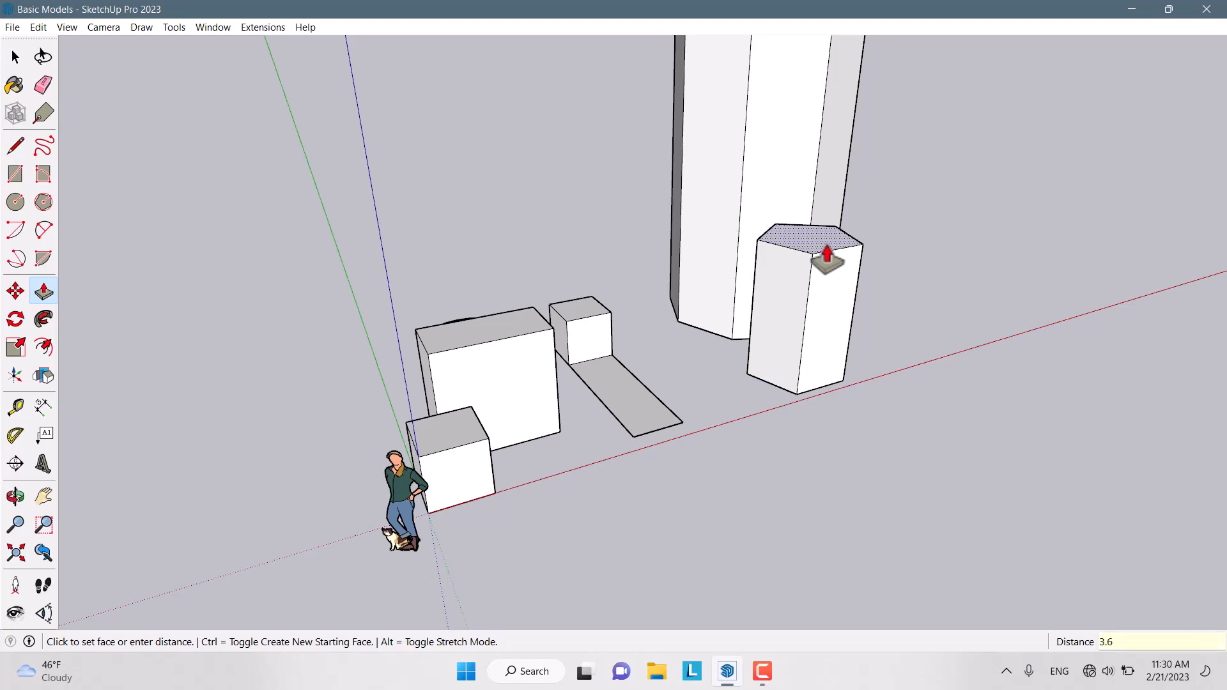
key(Return)
Examine the extruded solids from several sides, comparing the prisms, boxes, cylinder and flat strip
middle_drag(822, 260, 1044, 332)
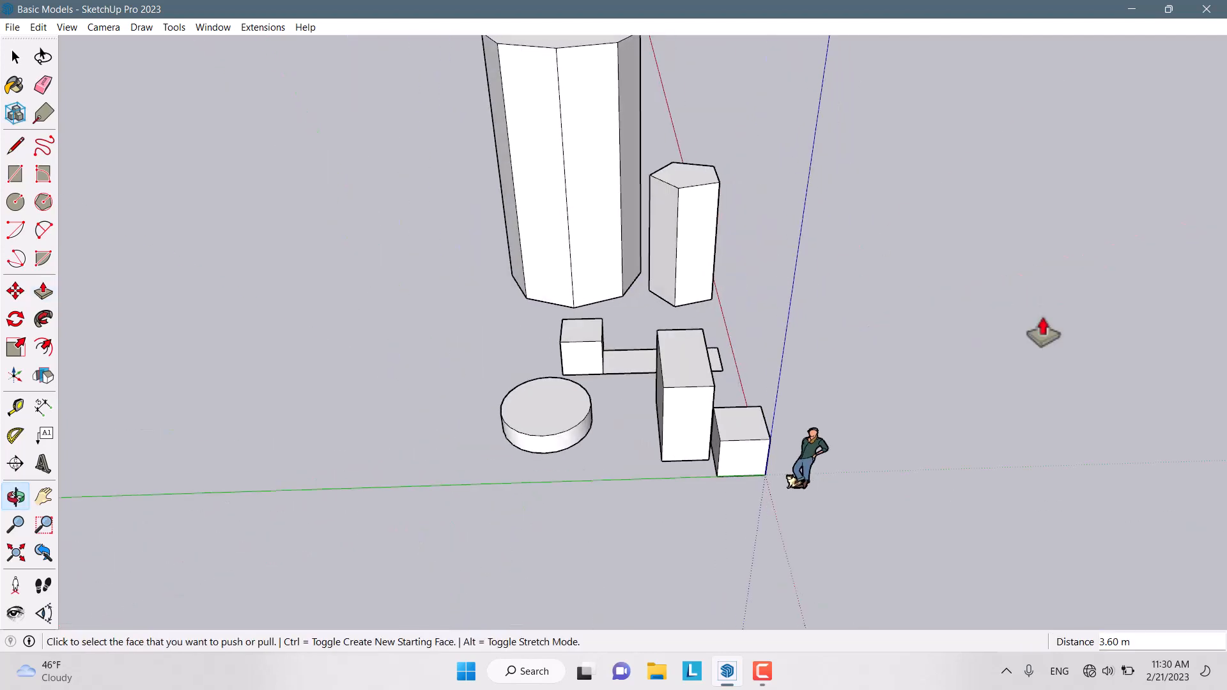
middle_drag(879, 373, 718, 329)
scroll(718, 329, up, 3)
scroll(696, 457, down, 2)
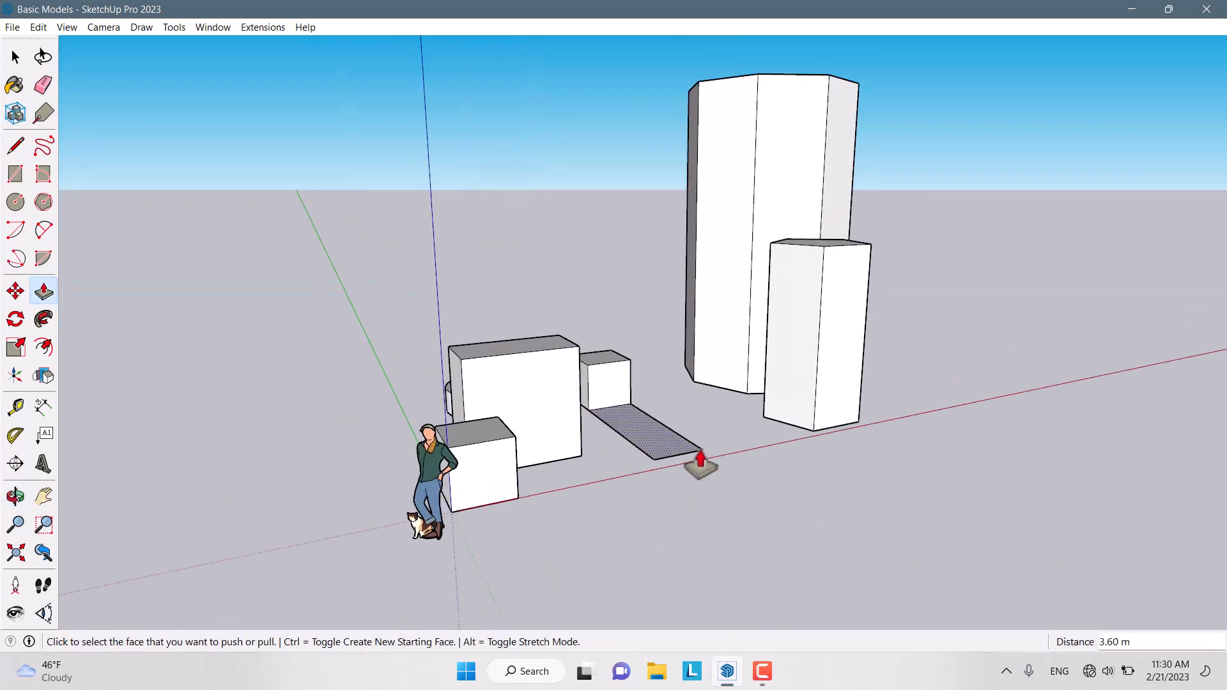
key(space)
middle_drag(702, 459, 570, 529)
scroll(679, 348, up, 2)
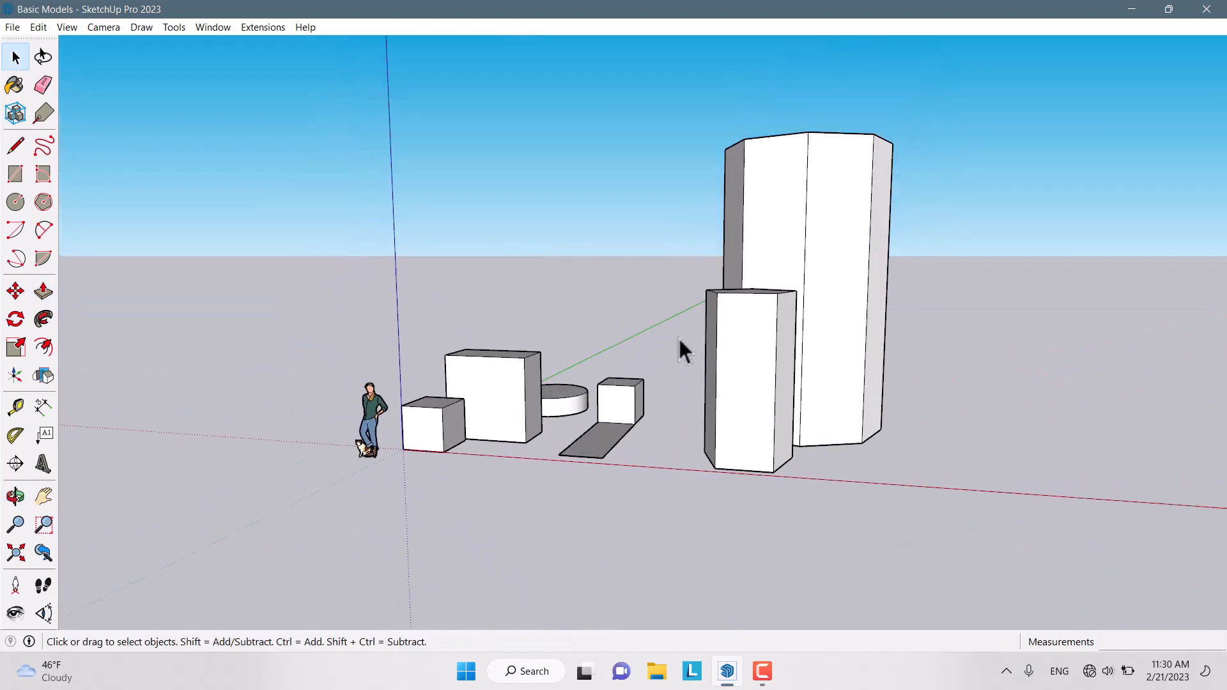
scroll(665, 232, up, 2)
middle_drag(665, 232, 585, 267)
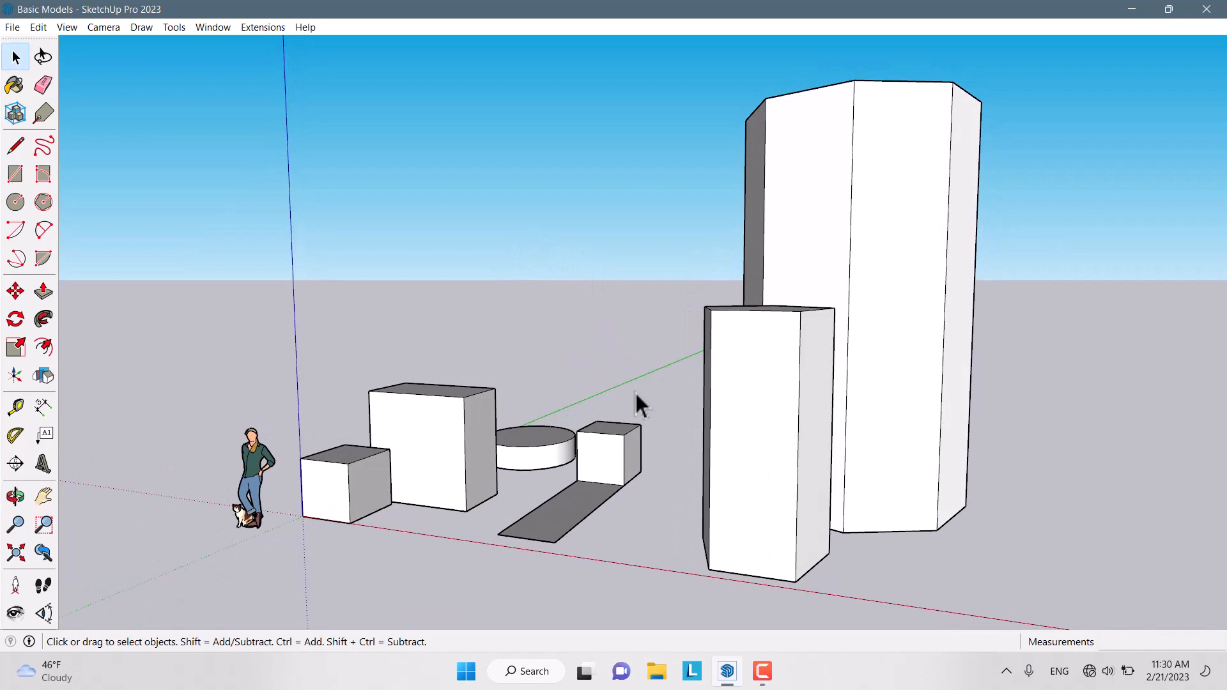
middle_drag(635, 405, 835, 345)
scroll(787, 331, down, 2)
scroll(716, 473, up, 3)
scroll(666, 422, down, 3)
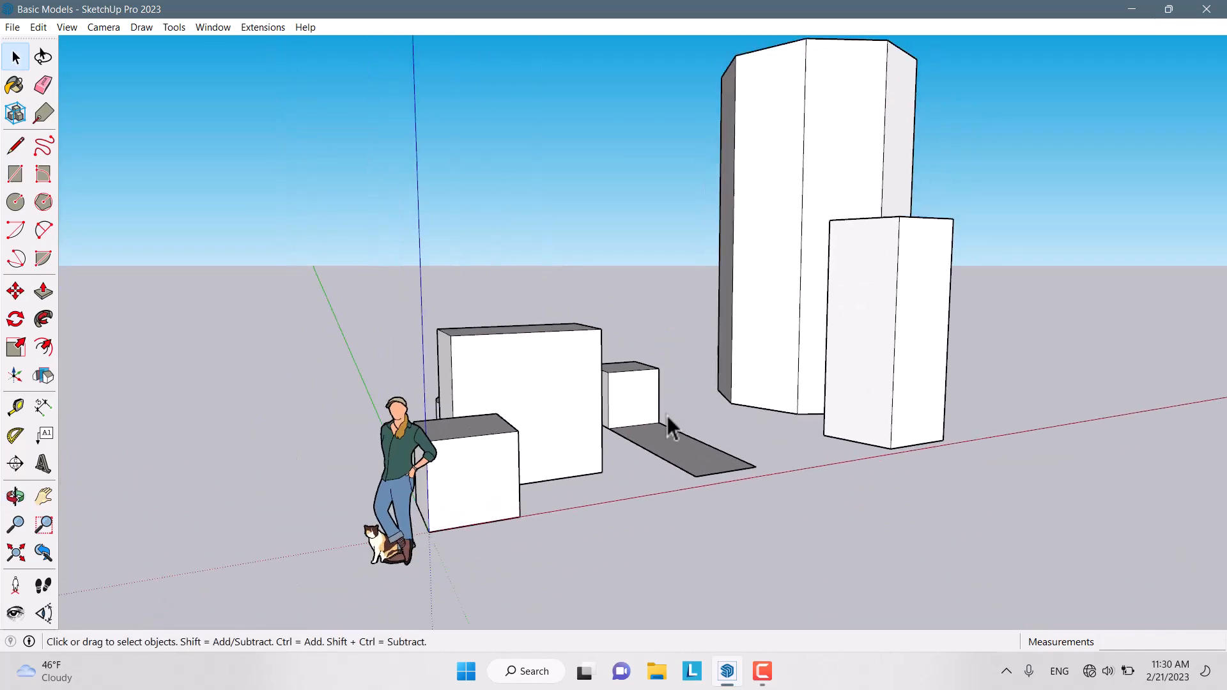
middle_drag(666, 422, 607, 516)
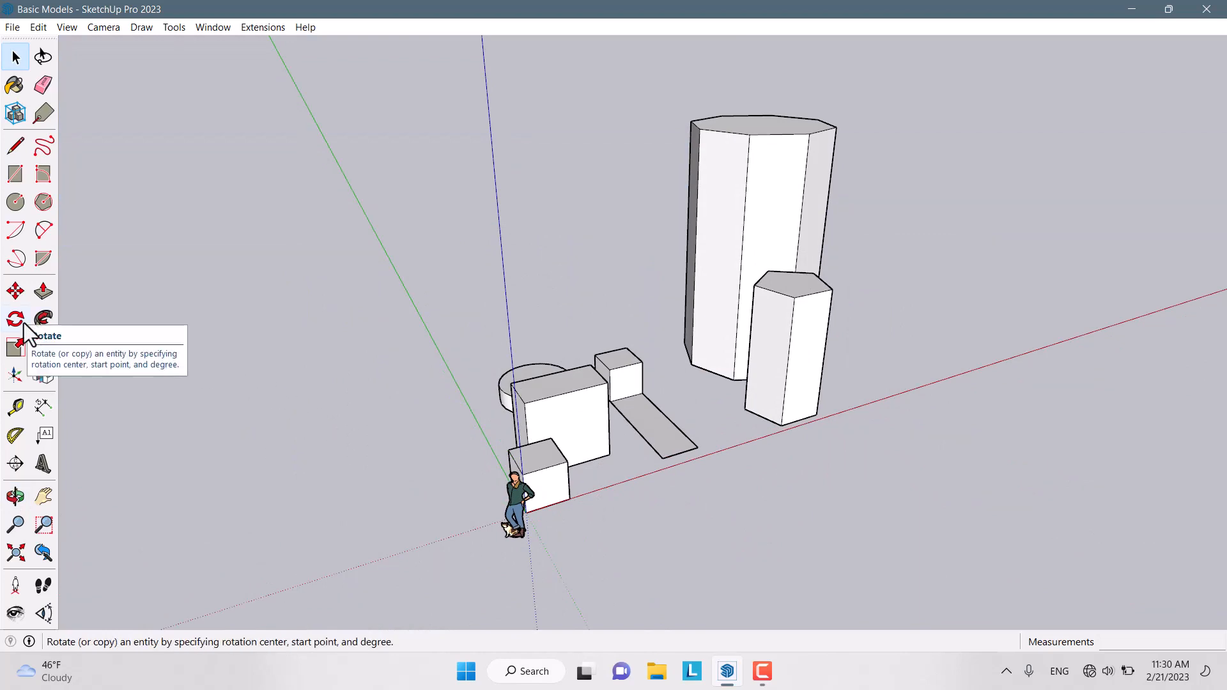
scroll(318, 438, up, 2)
middle_drag(317, 438, 803, 529)
scroll(723, 477, down, 3)
scroll(786, 518, up, 3)
scroll(751, 406, up, 2)
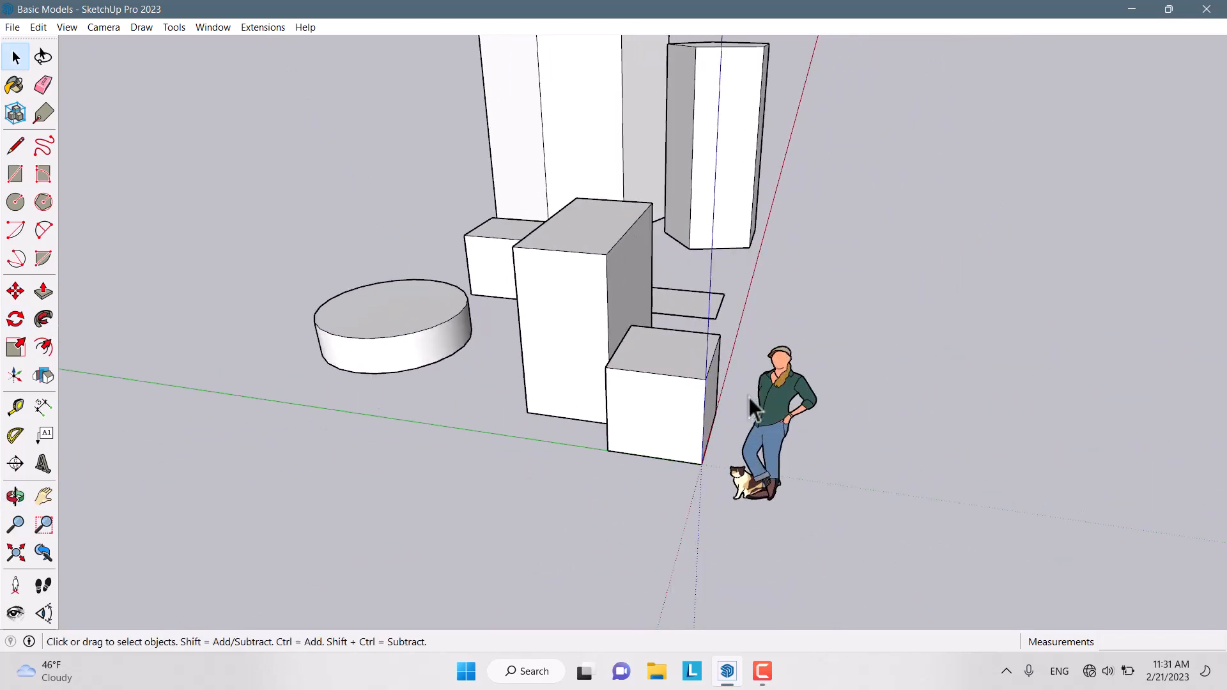
scroll(694, 402, down, 3)
scroll(662, 431, up, 4)
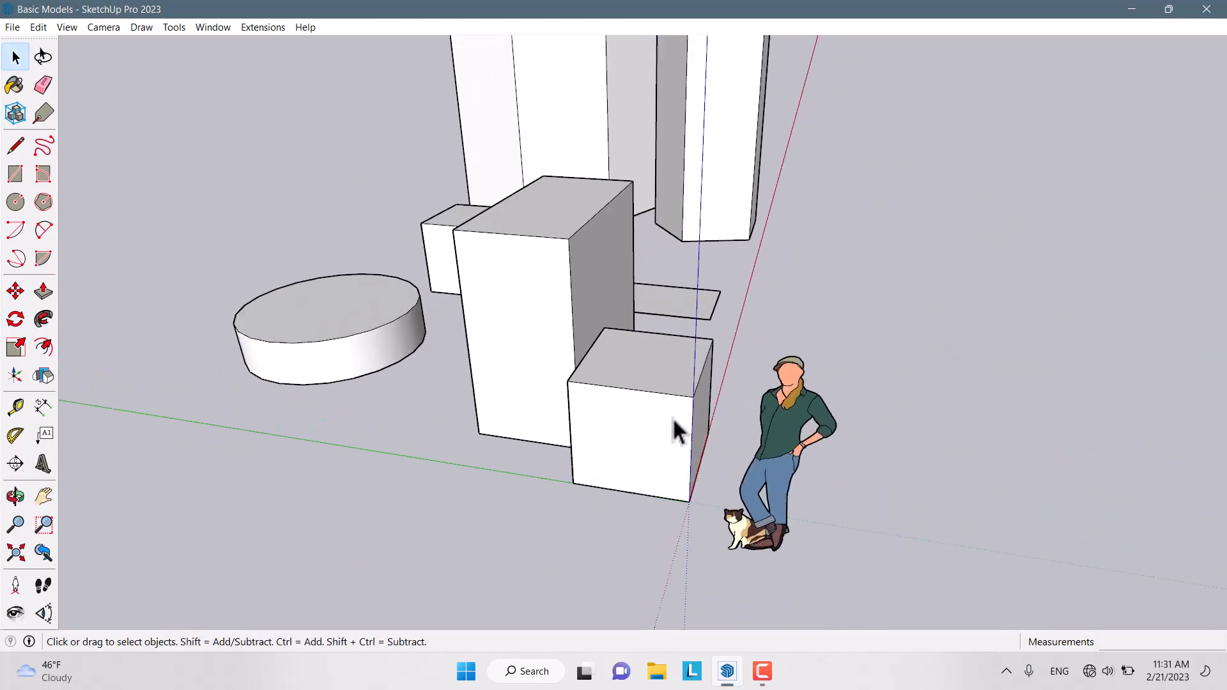
click(672, 416)
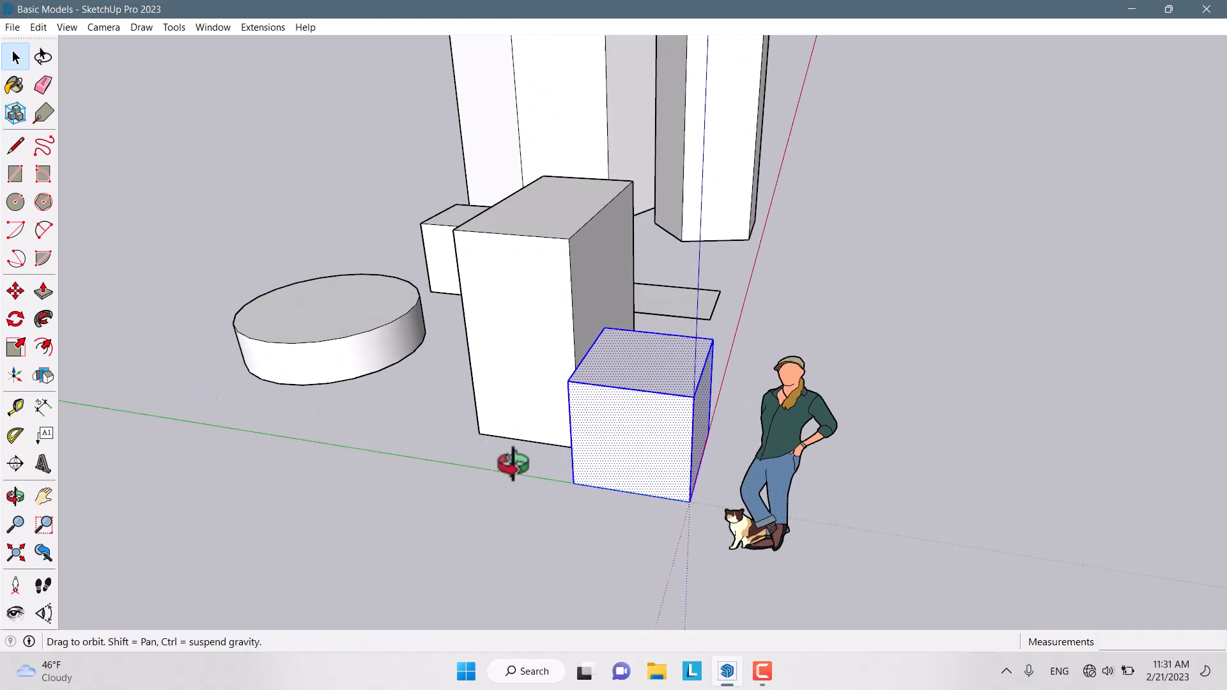
middle_drag(509, 460, 786, 443)
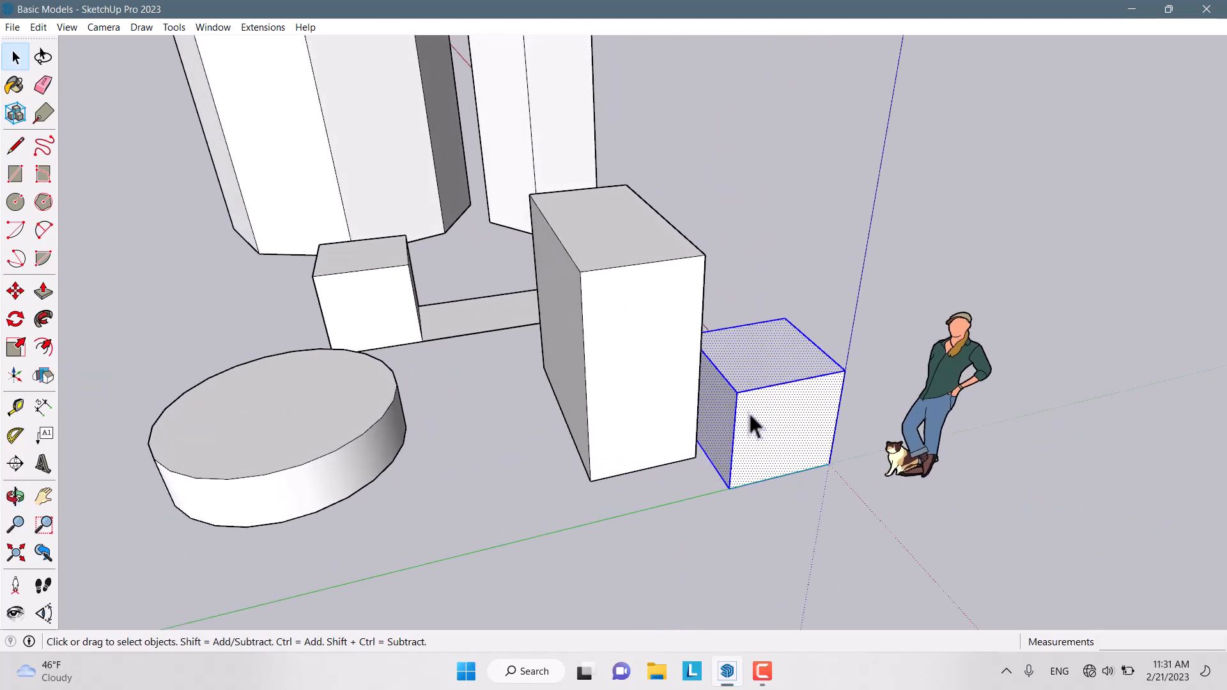
click(796, 511)
Select all connected faces and edges of the cube at the origin and make them a group
scroll(845, 425, up, 3)
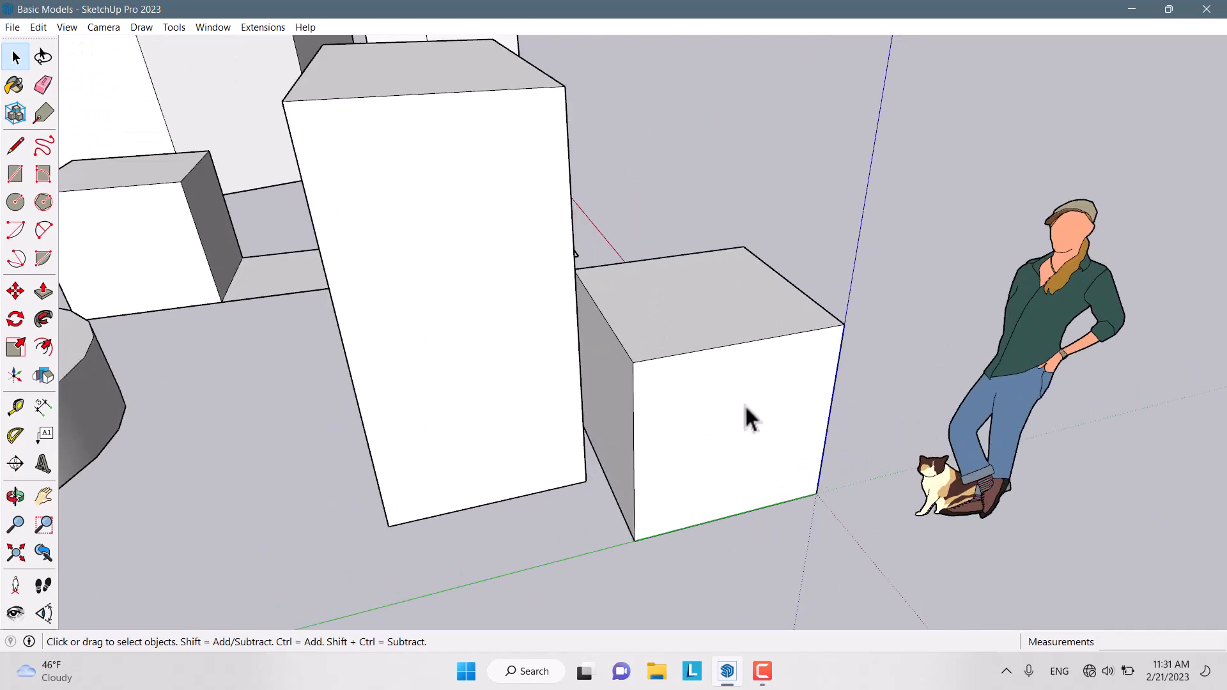
scroll(812, 418, down, 1)
middle_drag(820, 416, 757, 447)
key(space)
scroll(804, 466, up, 2)
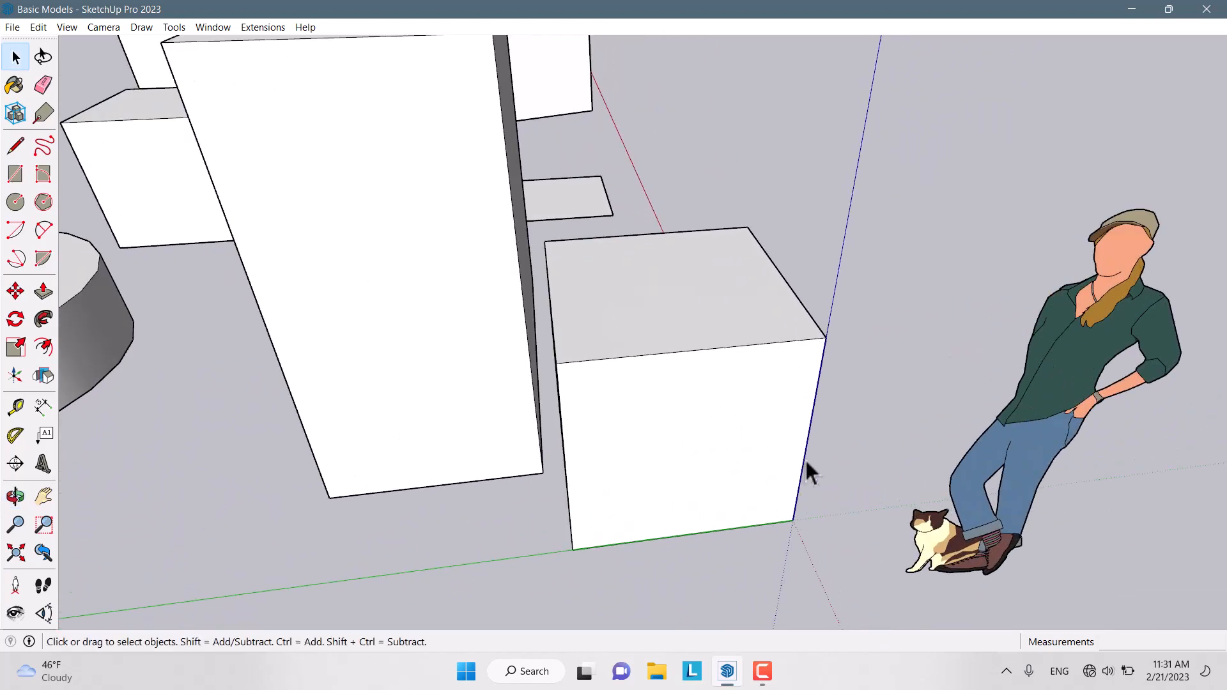
triple_click(699, 400)
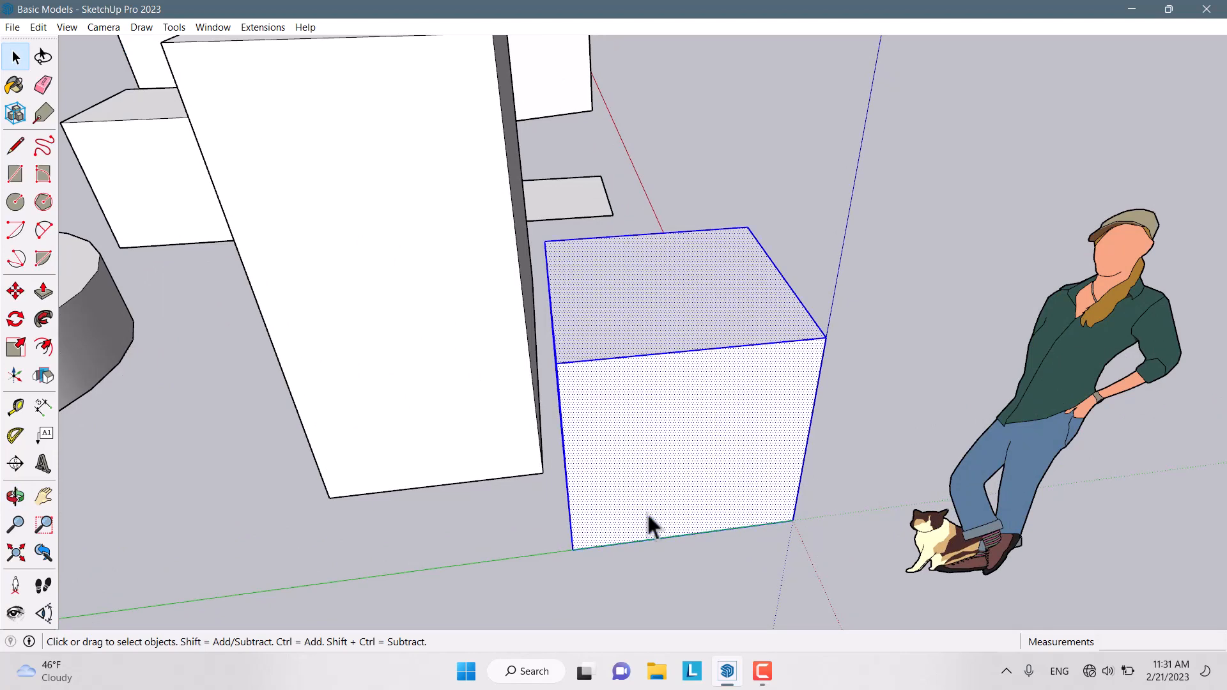
middle_drag(639, 523, 700, 459)
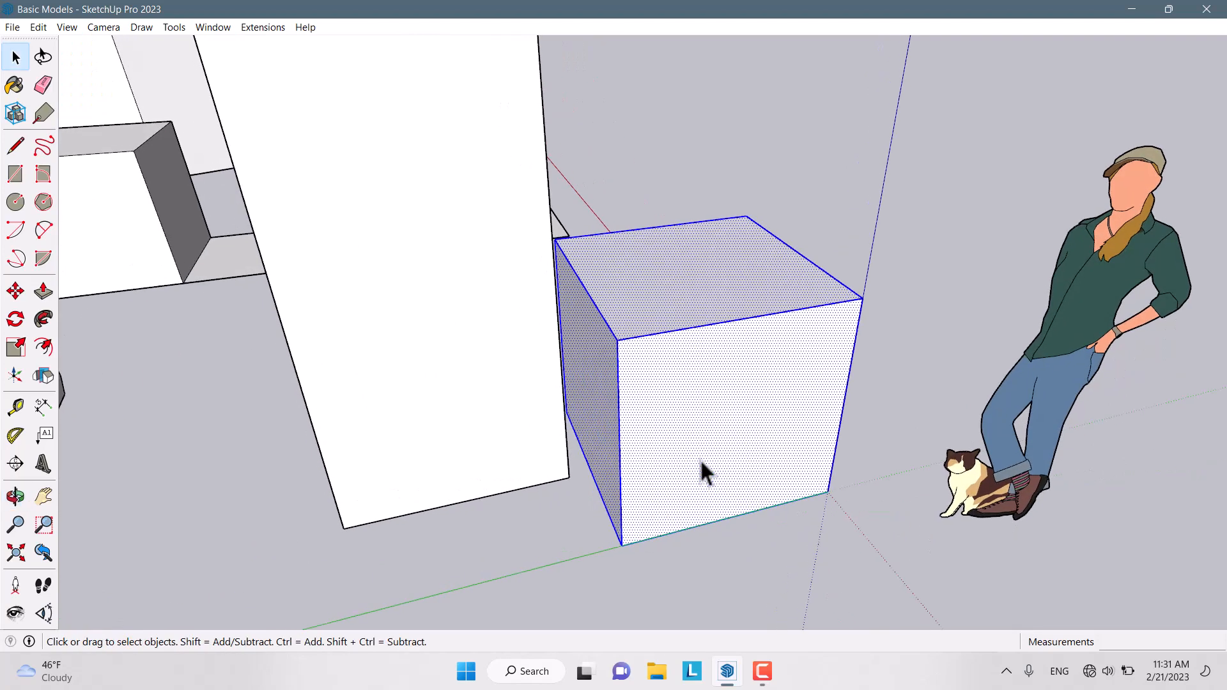
right_click(691, 376)
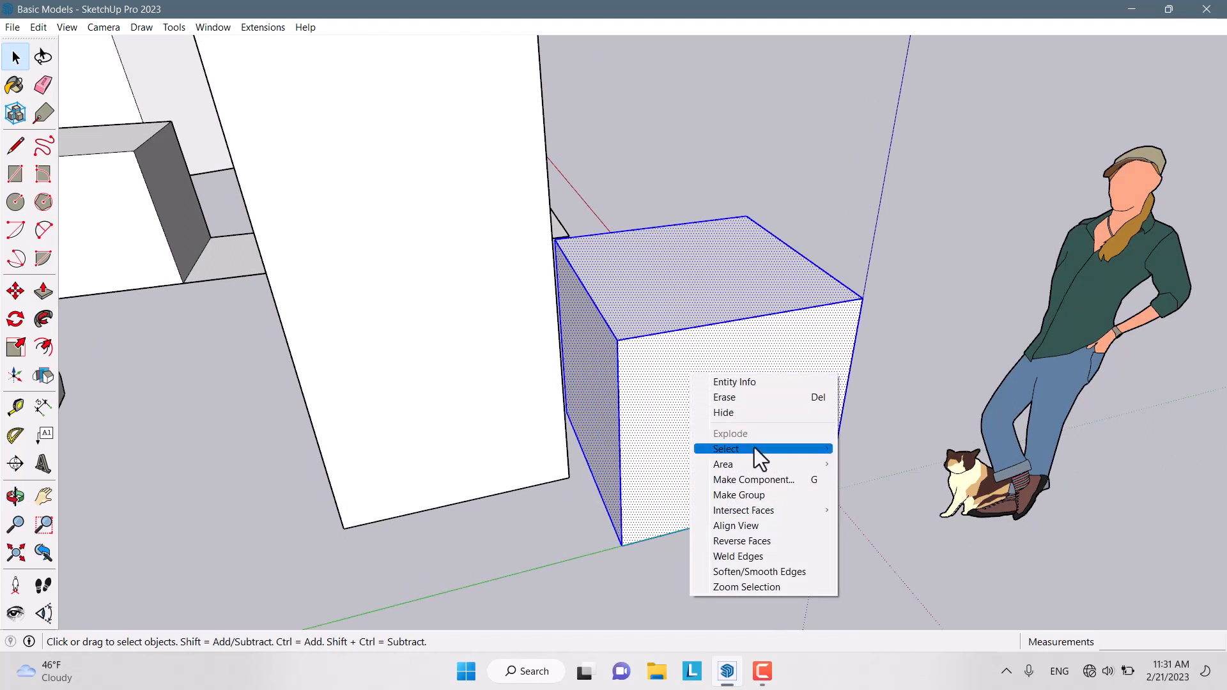
click(740, 495)
Inspect the grouped cube at the origin up close and alongside the neighbouring solids
scroll(676, 412, down, 2)
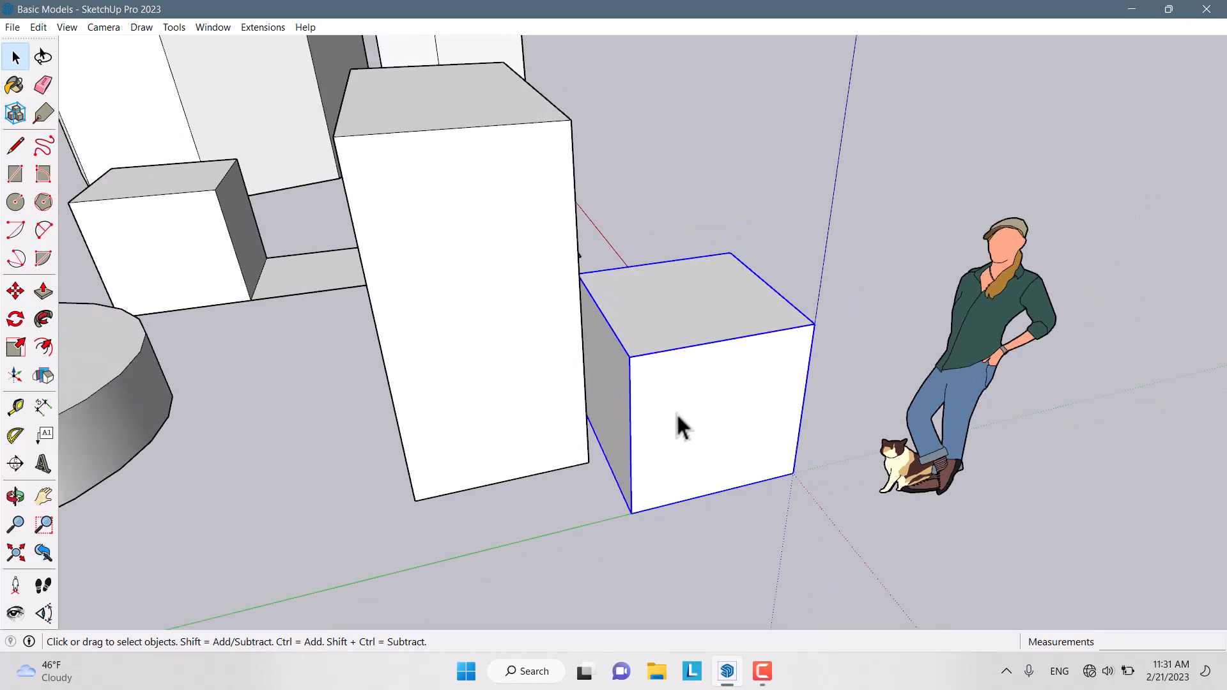
scroll(699, 323, down, 2)
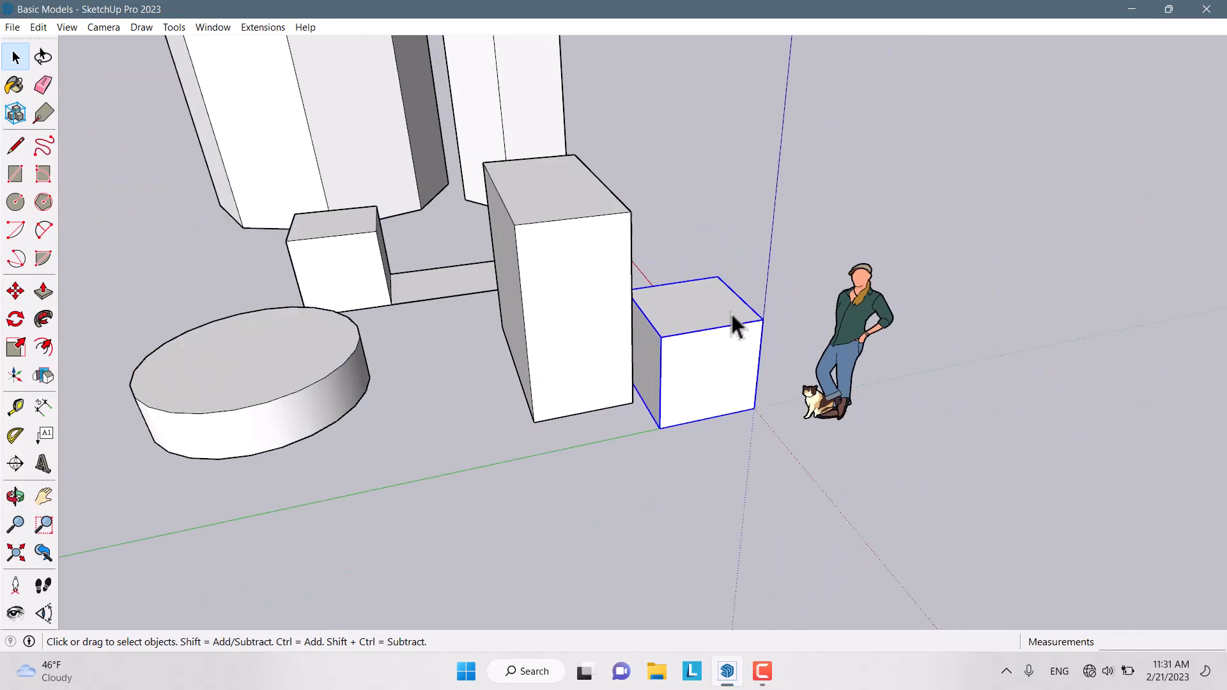
scroll(703, 349, up, 3)
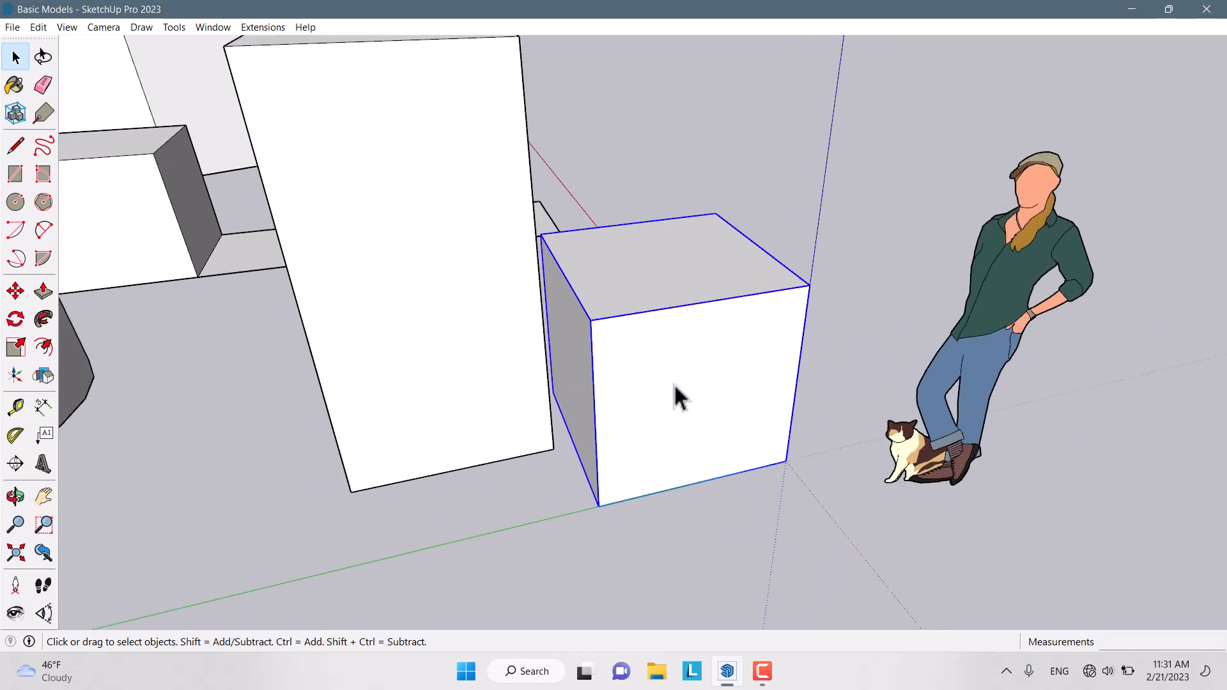
middle_drag(674, 394, 671, 444)
scroll(677, 416, down, 2)
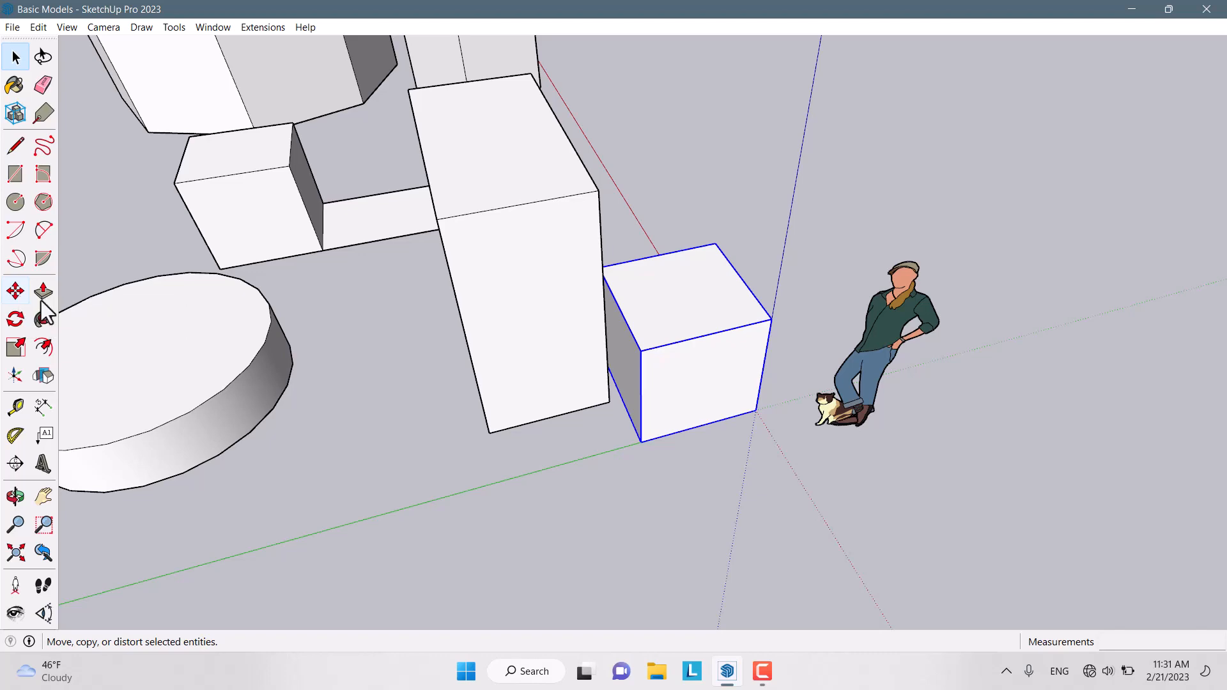
scroll(822, 348, down, 2)
middle_drag(822, 347, 677, 396)
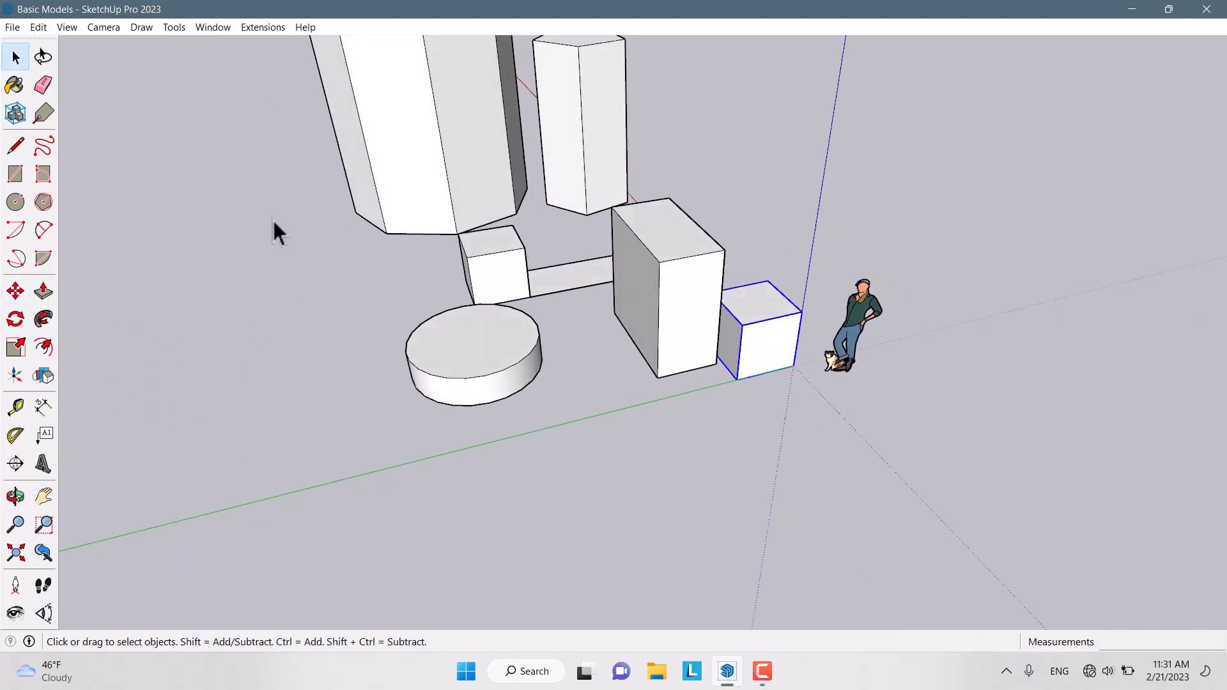
scroll(754, 421, up, 3)
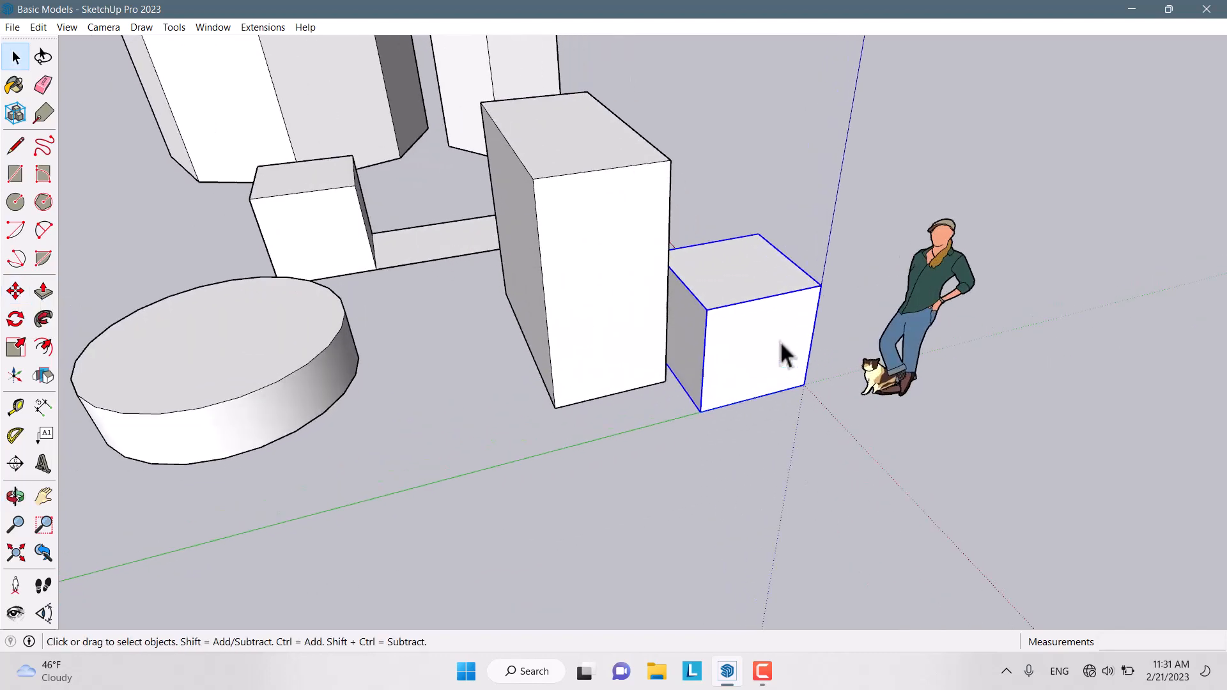
Move the cube group by its corner at the origin to a free point about 21.07 m away
click(15, 292)
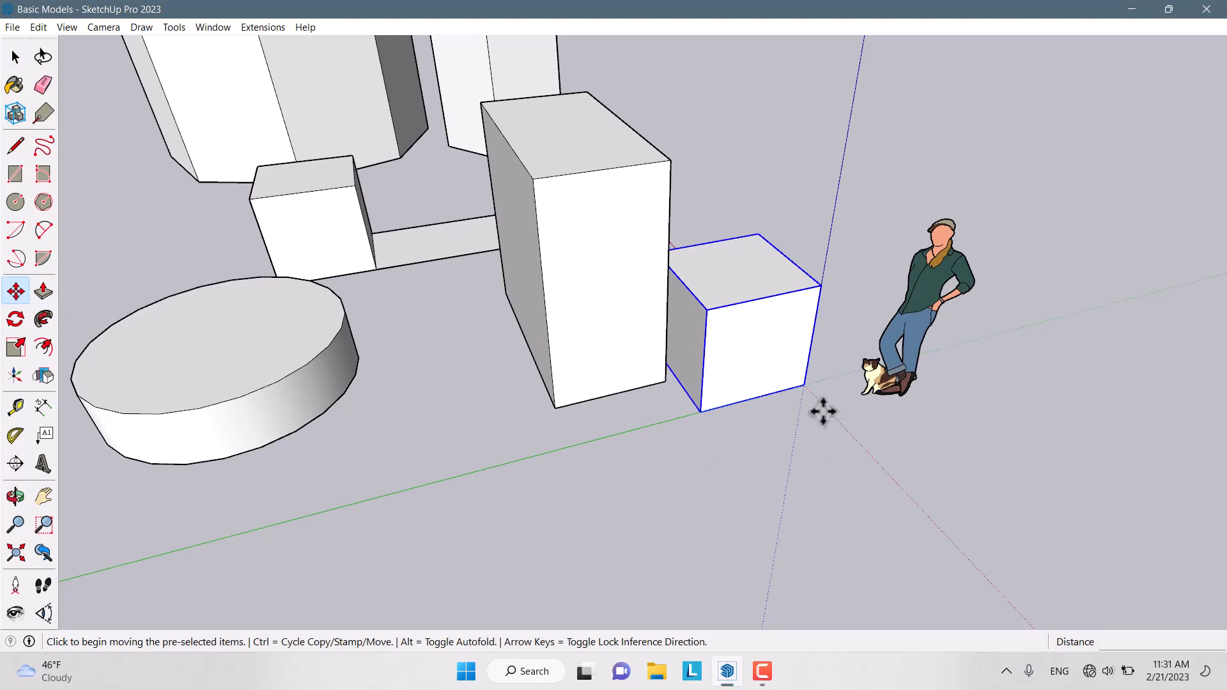
scroll(812, 393, up, 2)
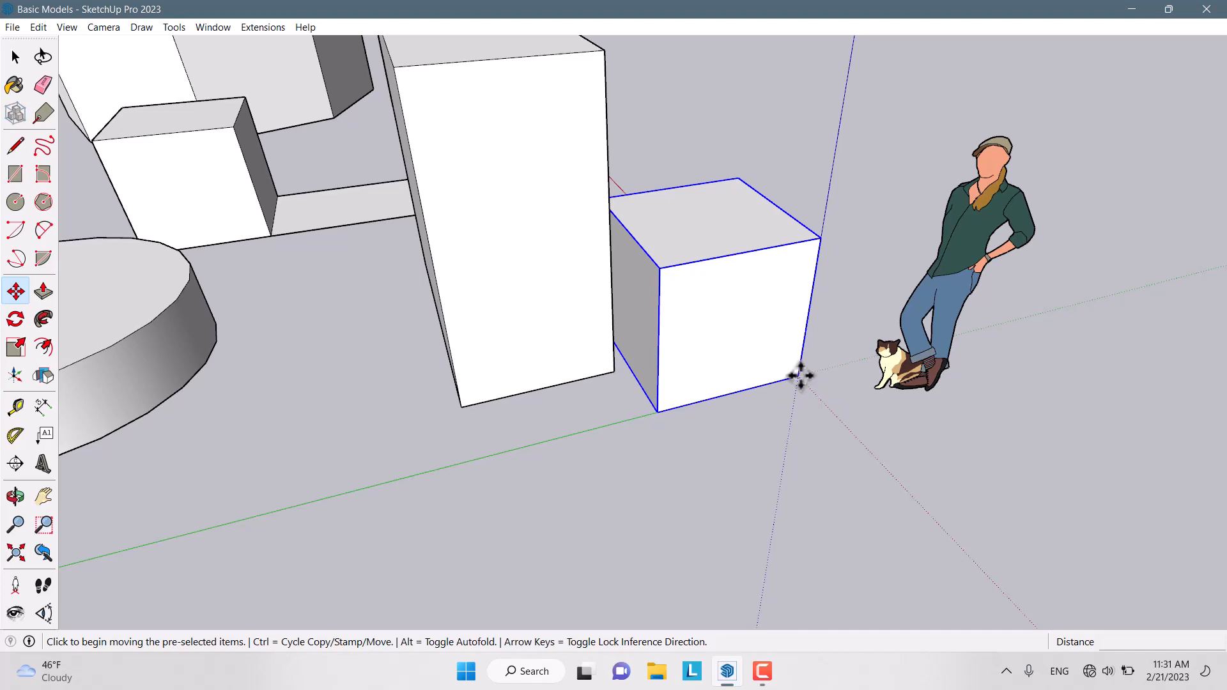
click(799, 376)
middle_drag(762, 370, 792, 296)
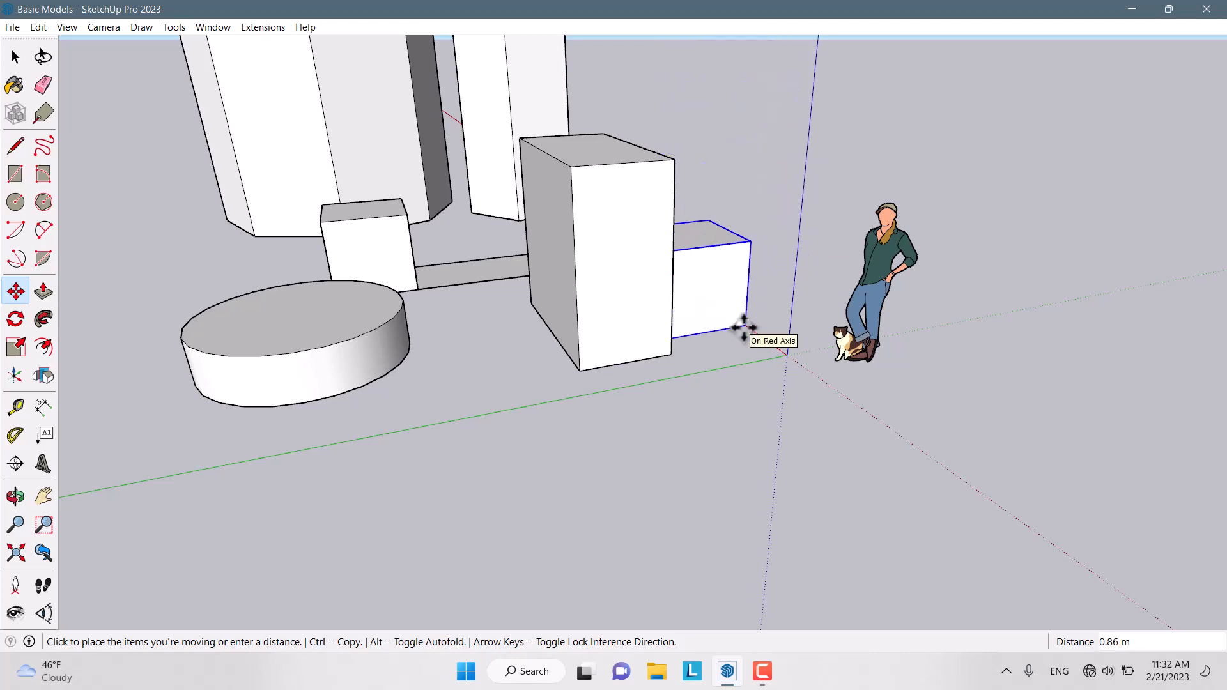
scroll(748, 349, down, 3)
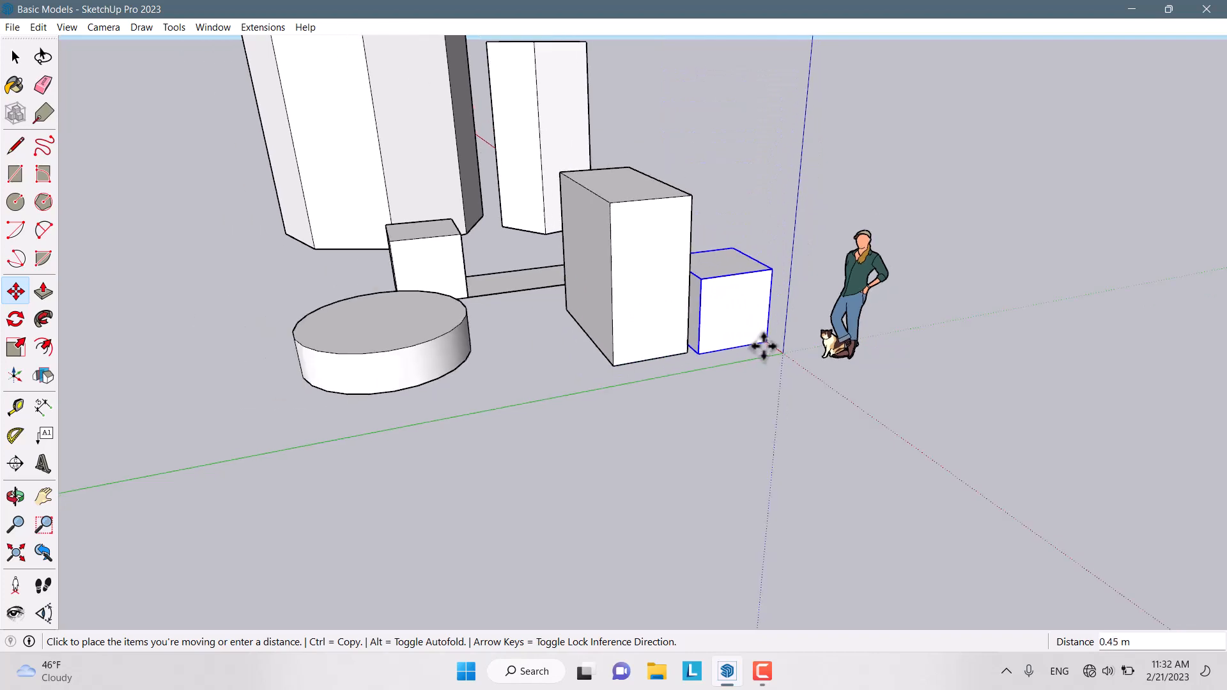
middle_drag(764, 348, 787, 329)
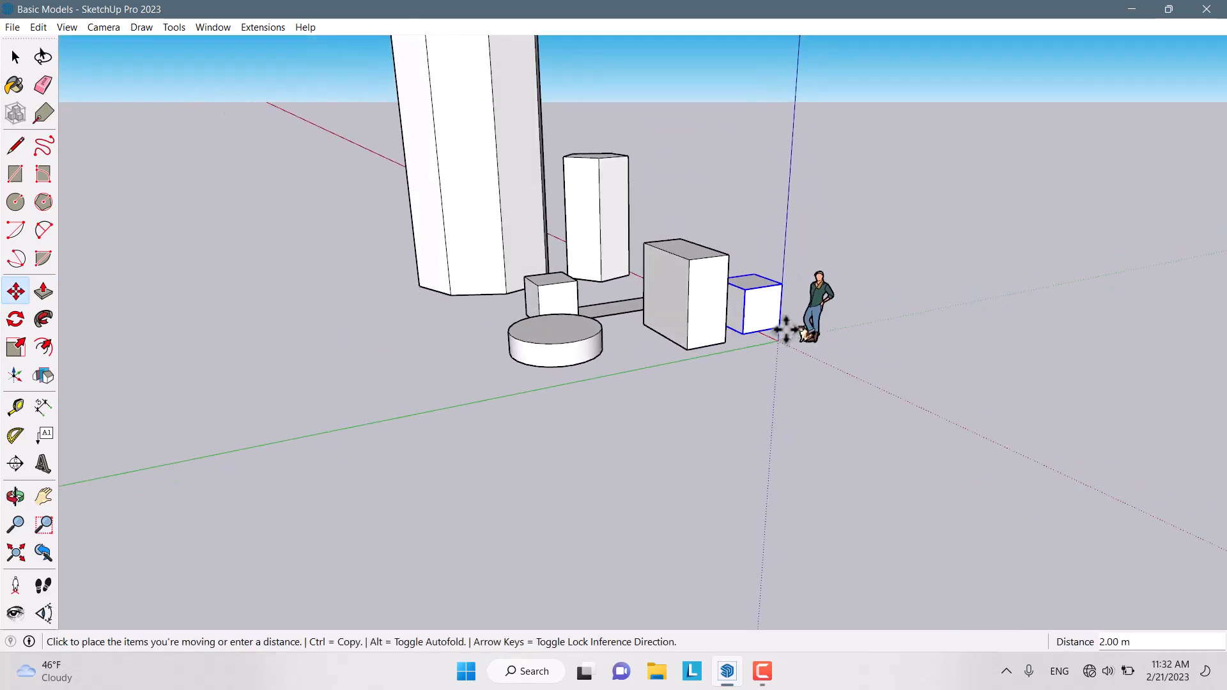
scroll(786, 241, up, 3)
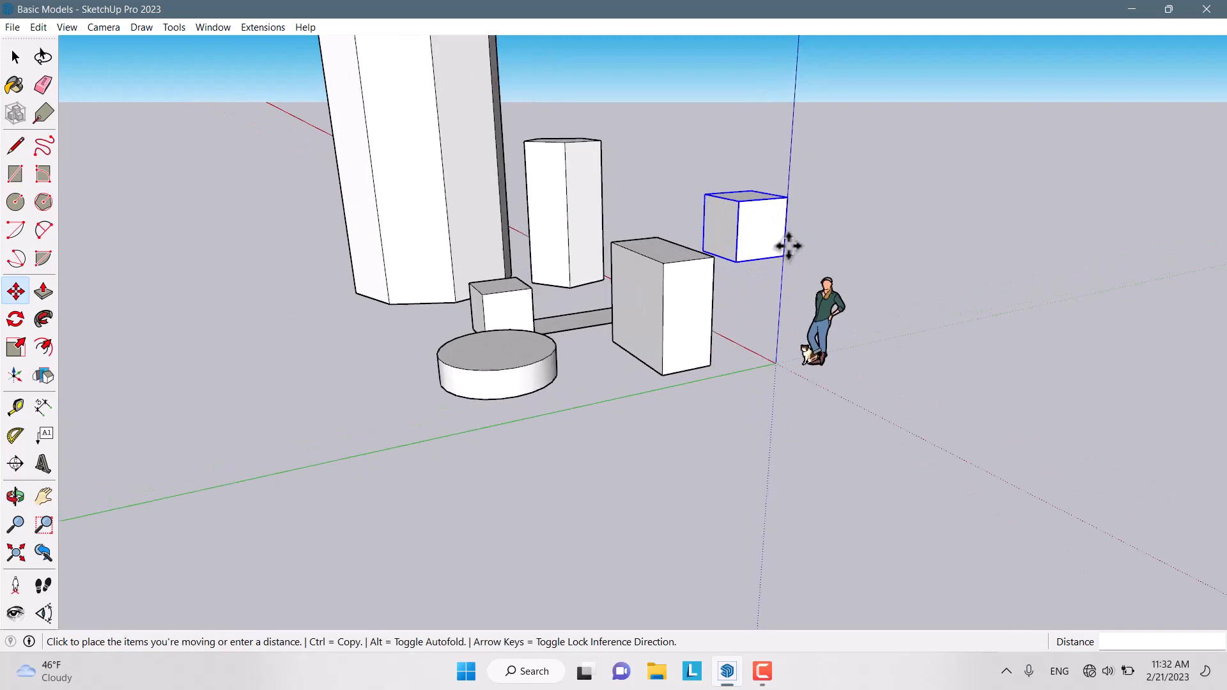
scroll(789, 233, down, 2)
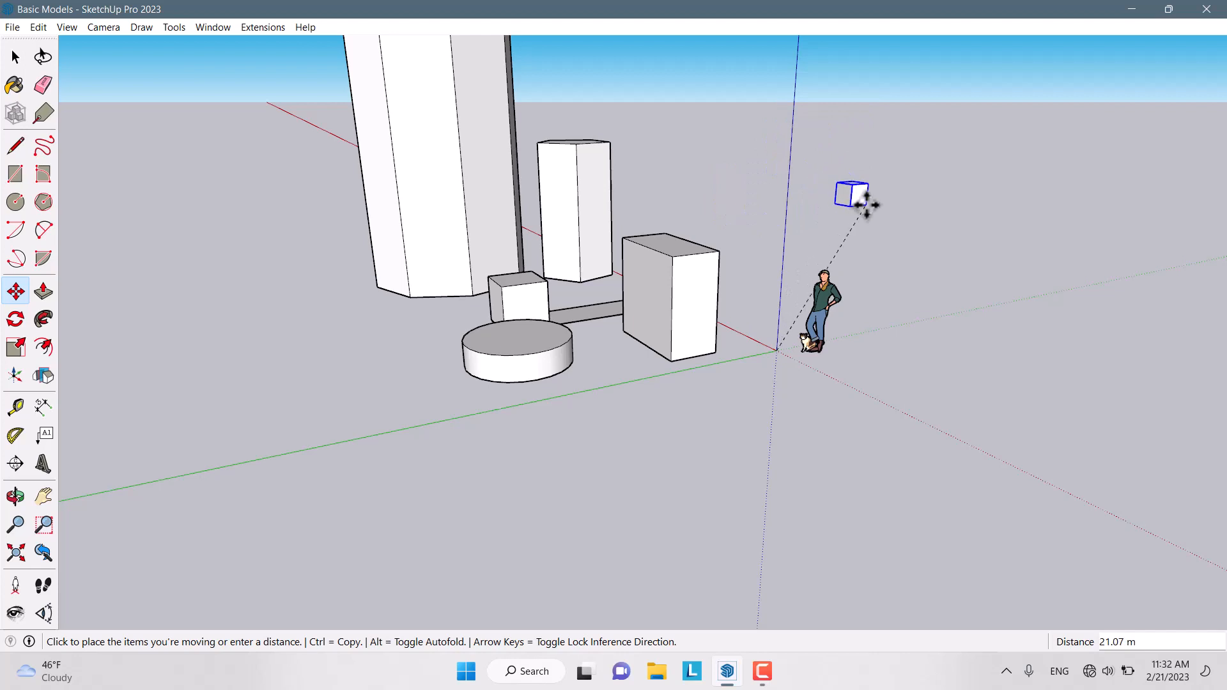
click(867, 204)
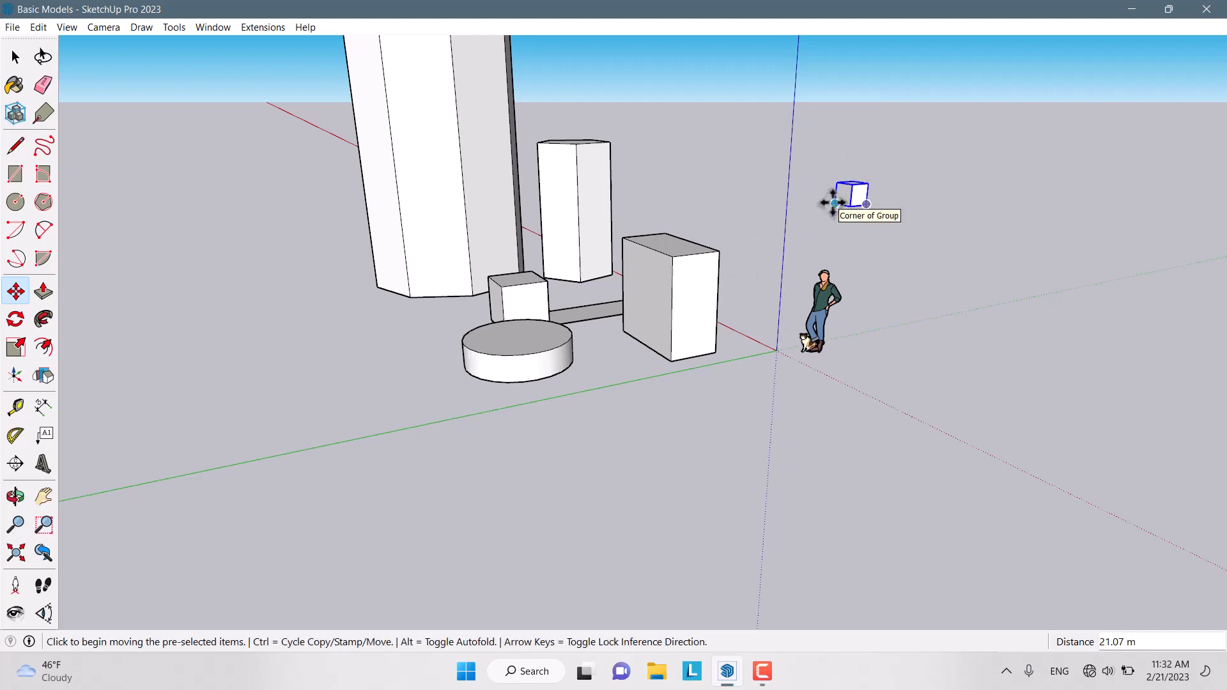
Undo the cube group's move, redo it, and undo it again
key(ctrl+z)
scroll(790, 281, up, 2)
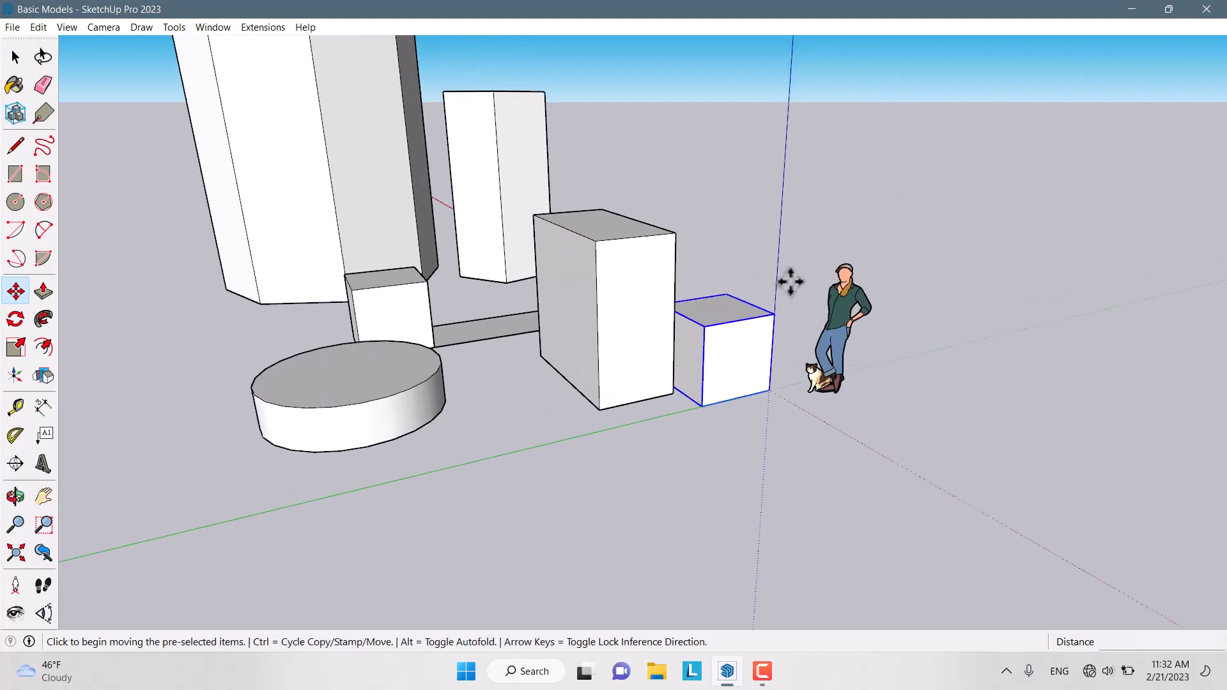
key(ctrl+y)
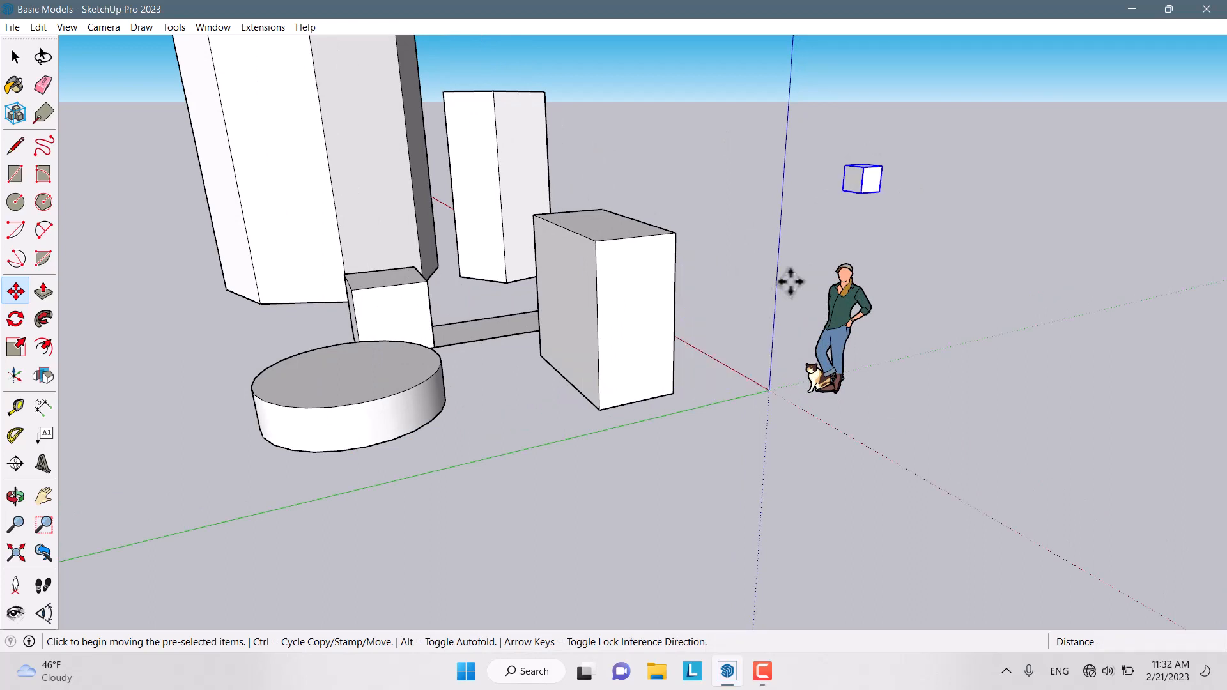
key(ctrl+z)
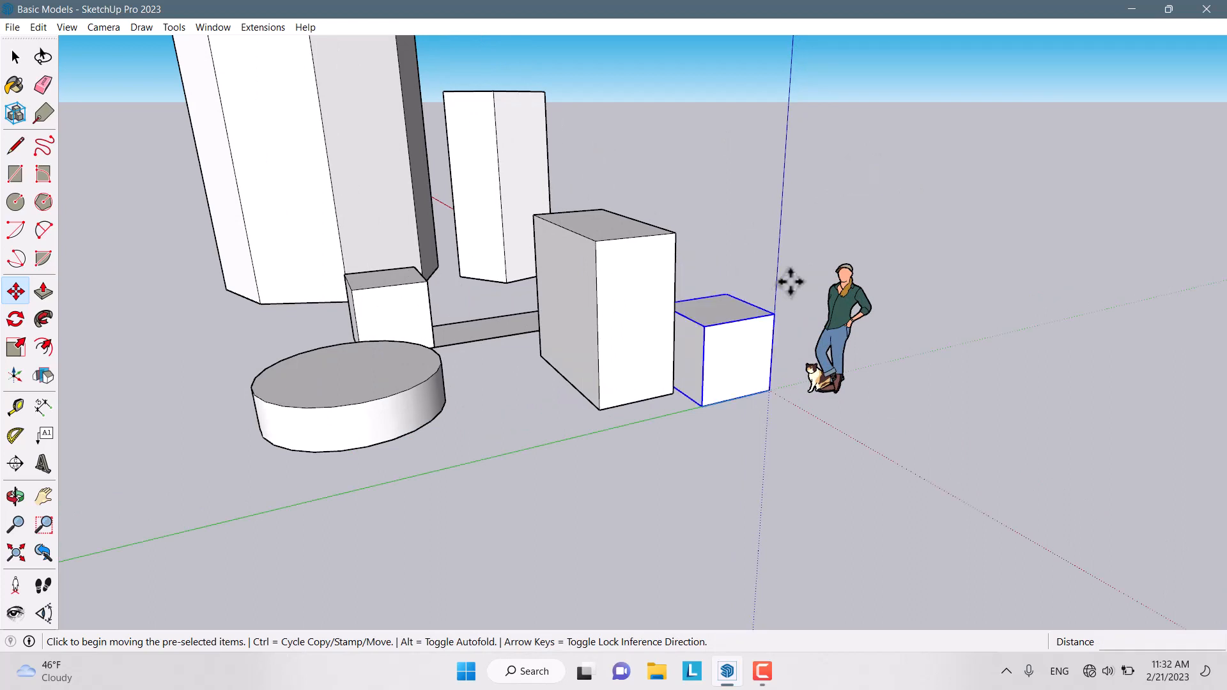
Move the cube group from its corner at the origin 4 m up along the blue axis
scroll(649, 358, down, 2)
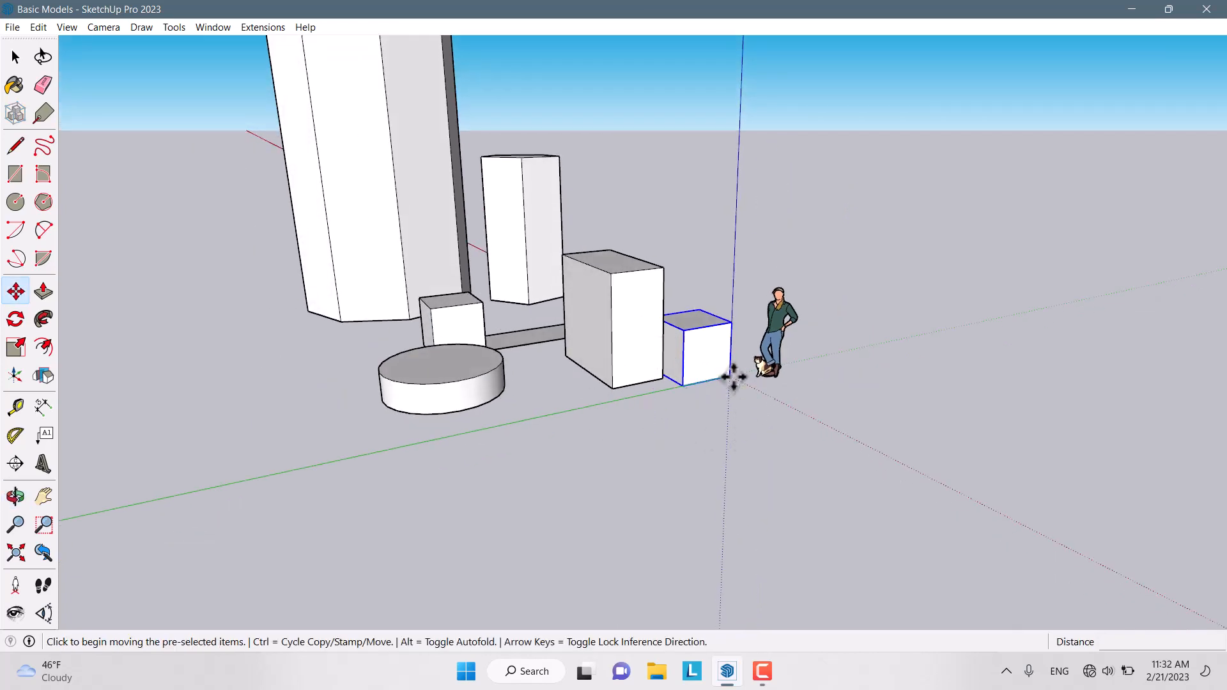
click(729, 377)
scroll(729, 377, down, 2)
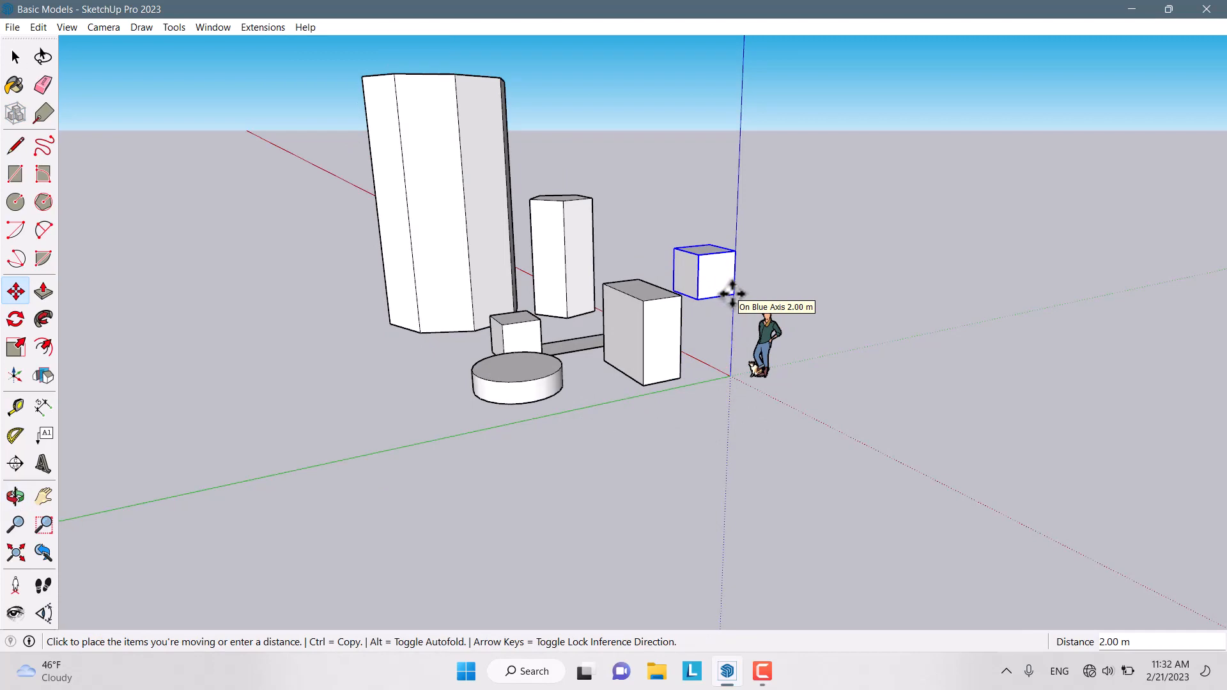
text(4)
key(Return)
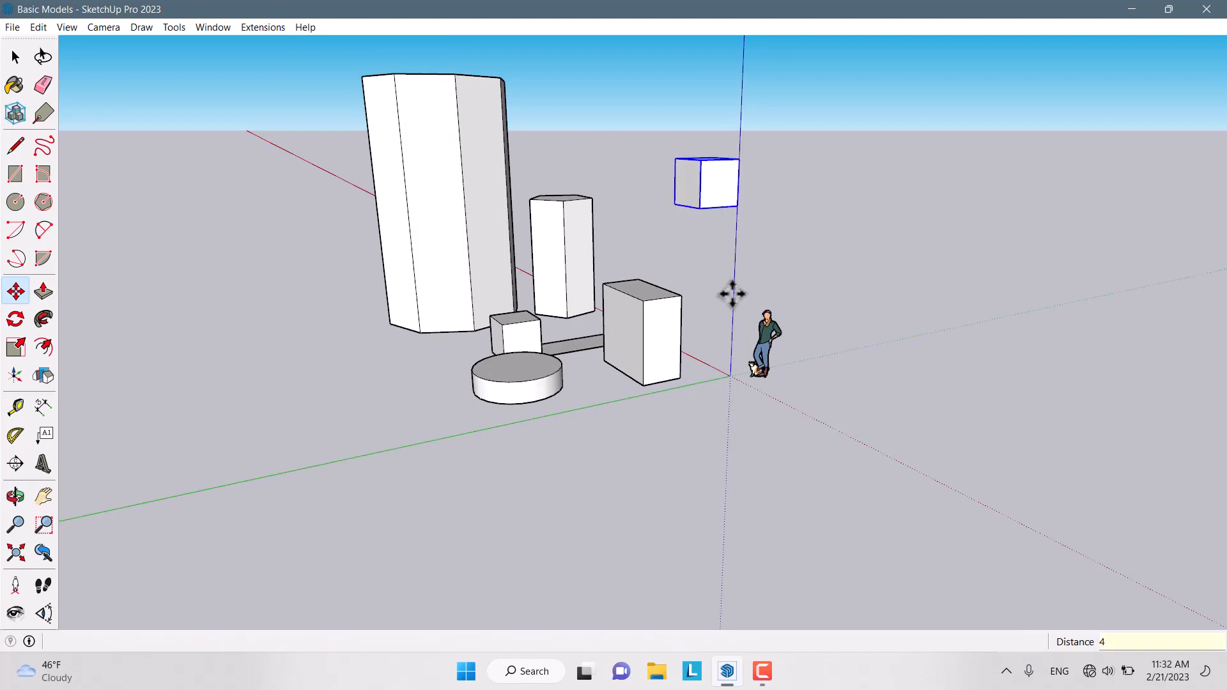
Examine the raised cube group from below and above, up close and in relation to the neighbouring solids
mouse_move(727, 290)
middle_down()
mouse_move(769, 321)
mouse_move(797, 239)
mouse_move(756, 189)
mouse_move(599, 114)
middle_up()
scroll(652, 151, up, 3)
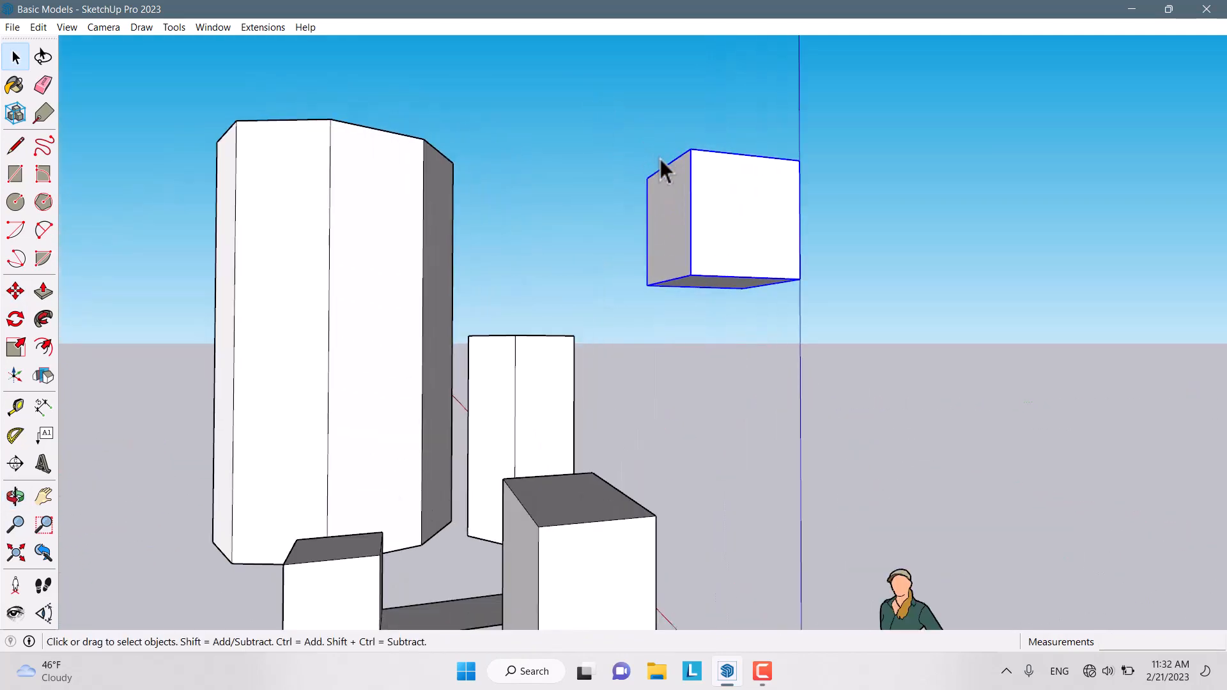
middle_drag(660, 158, 730, 321)
scroll(729, 313, up, 3)
scroll(729, 308, up, 1)
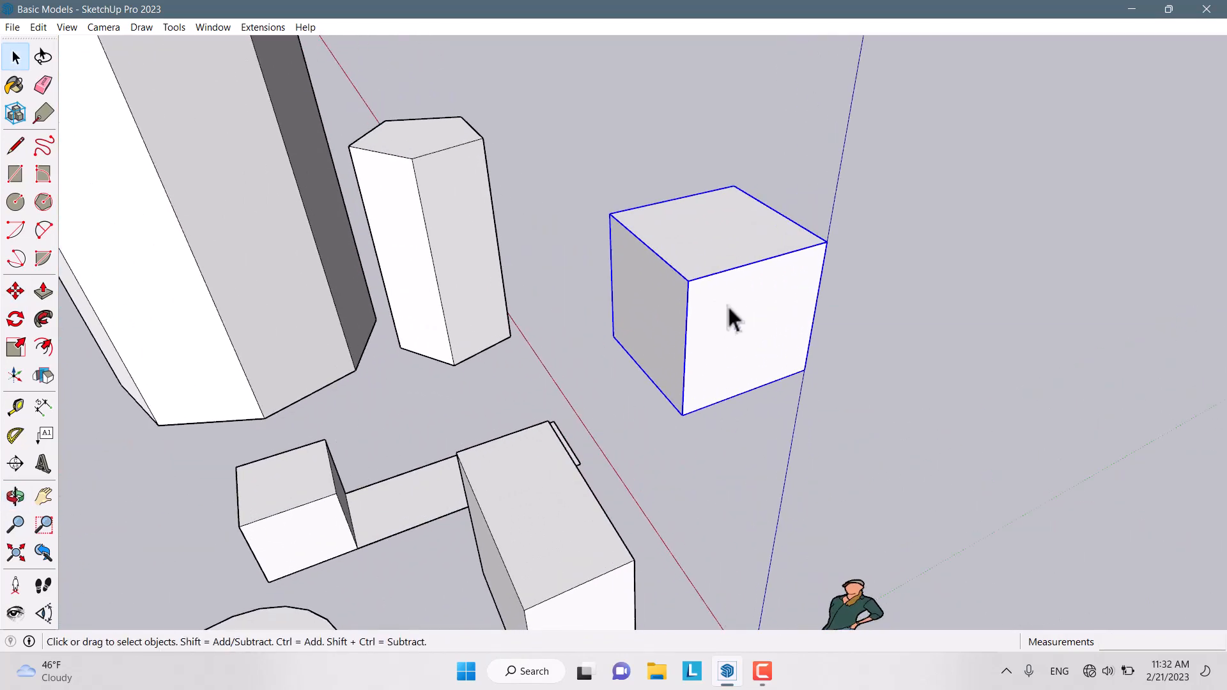
scroll(727, 304, down, 6)
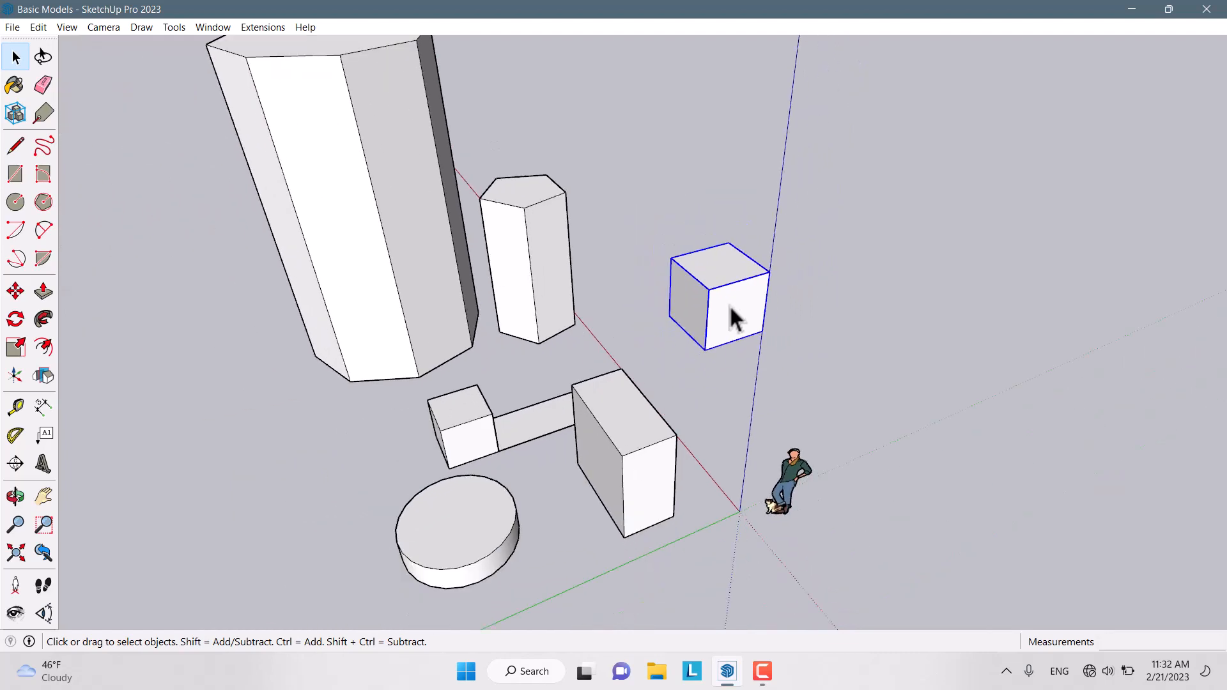
scroll(723, 307, up, 1)
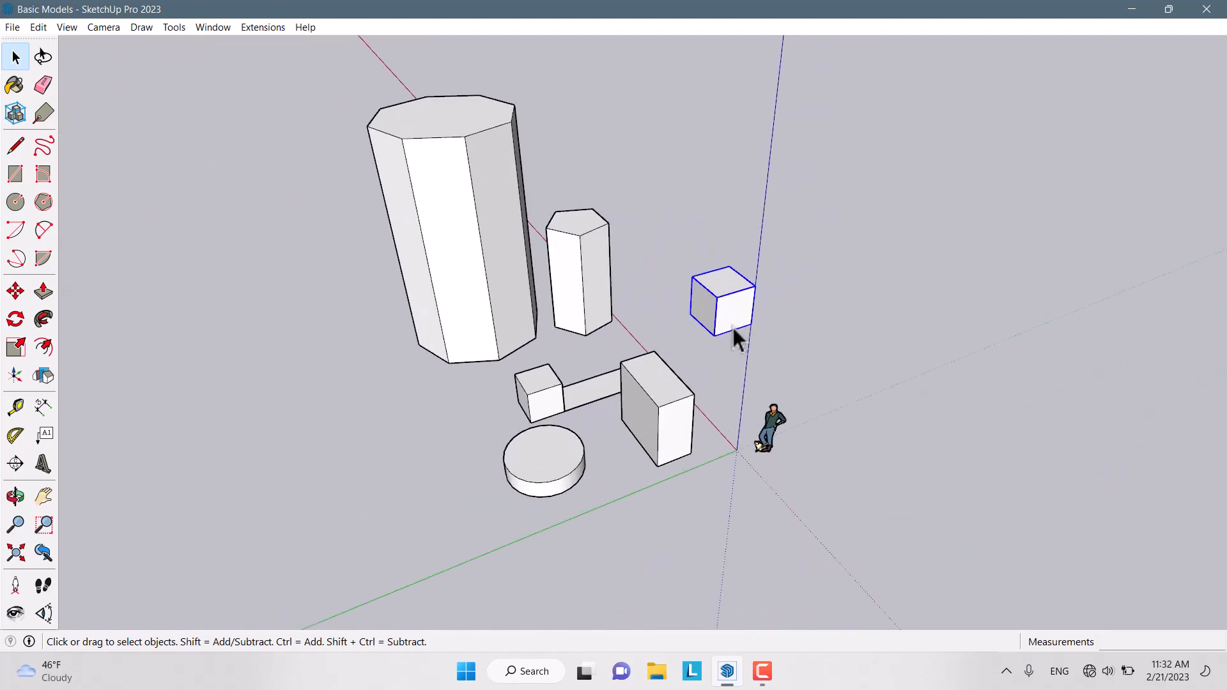
scroll(657, 311, down, 2)
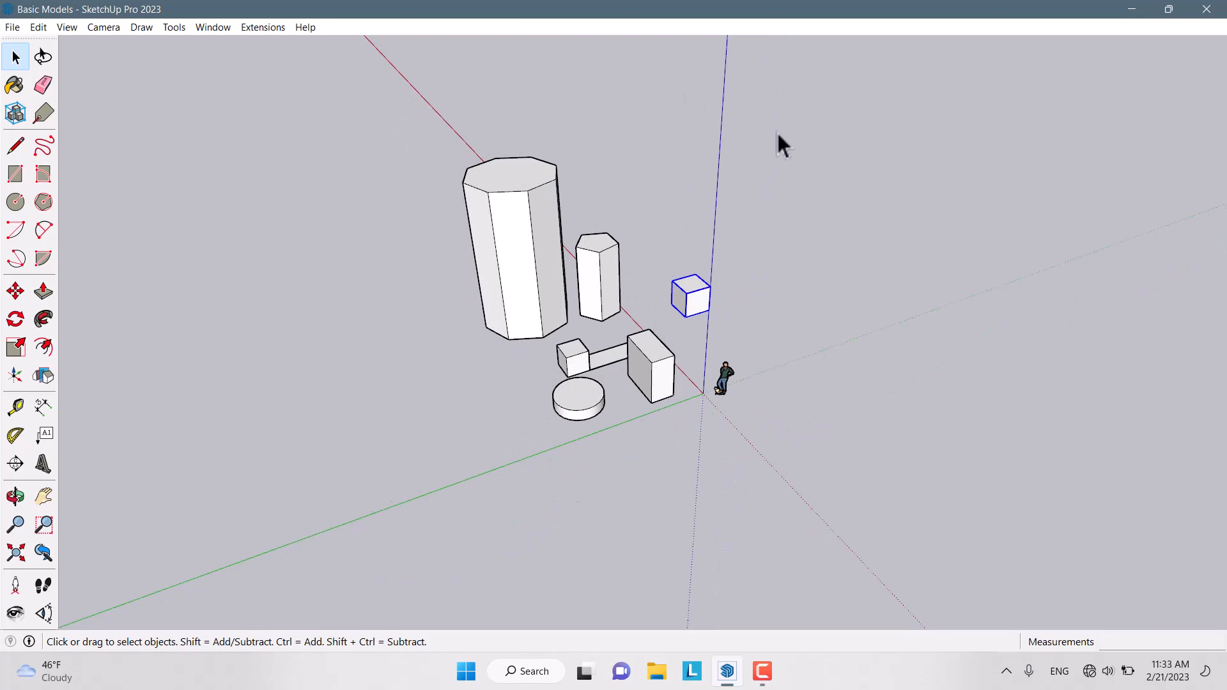
drag(251, 581, 250, 581)
scroll(650, 386, up, 3)
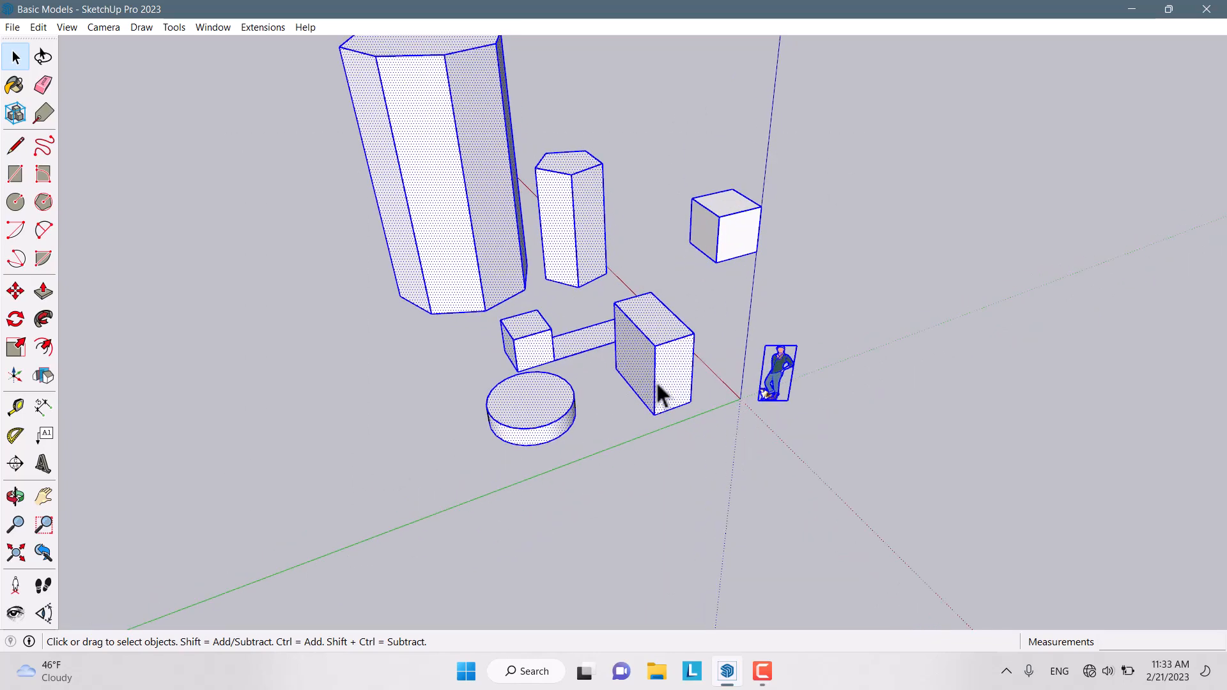
scroll(657, 386, down, 2)
scroll(657, 393, down, 2)
click(788, 249)
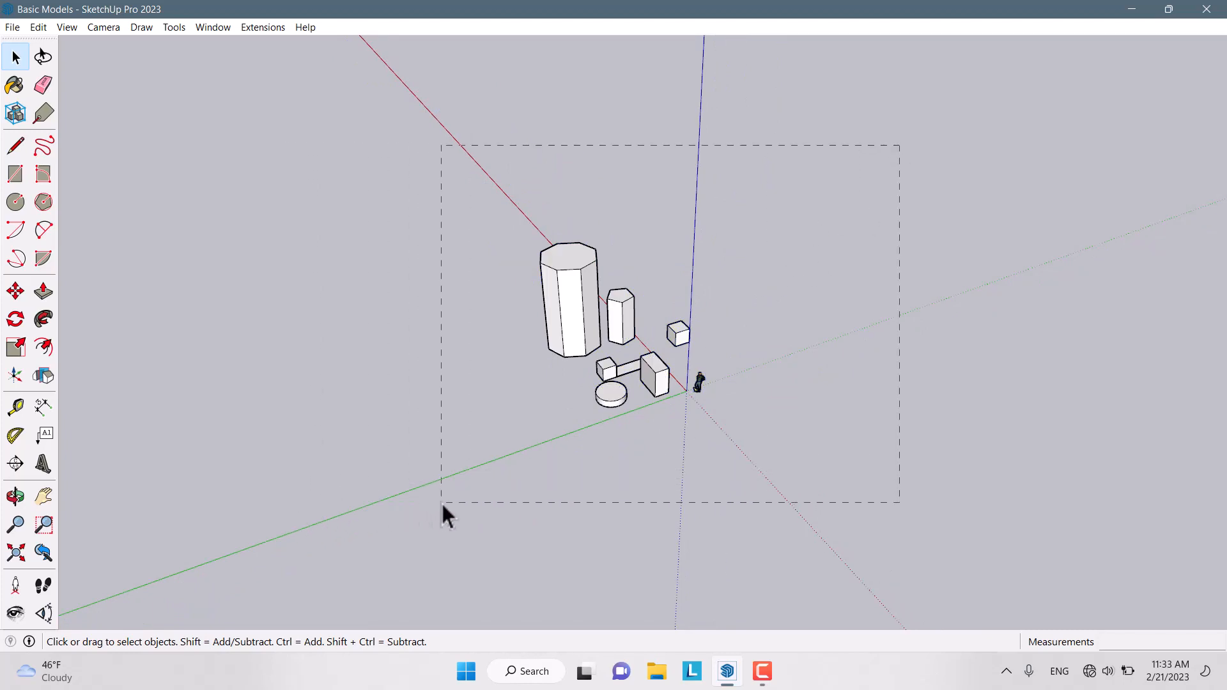
Delete all the other solids and the scale figure, leaving only the cube group out of the selection
drag(441, 501, 441, 501)
scroll(907, 346, up, 6)
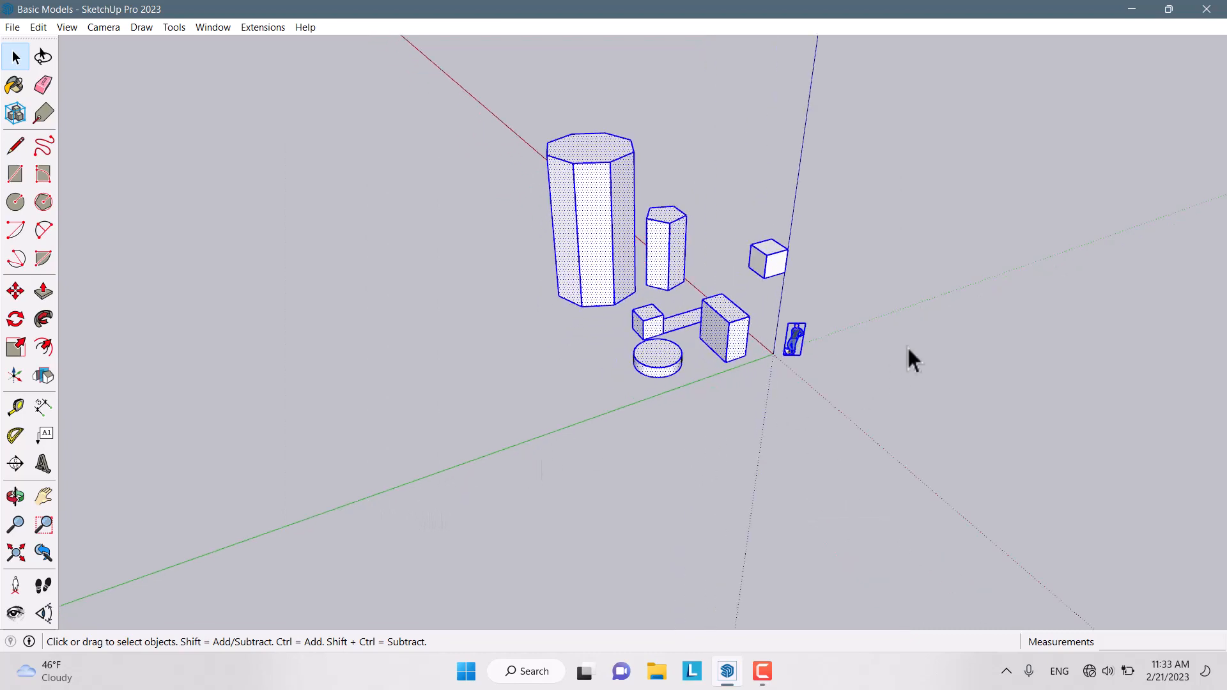
scroll(720, 314, down, 2)
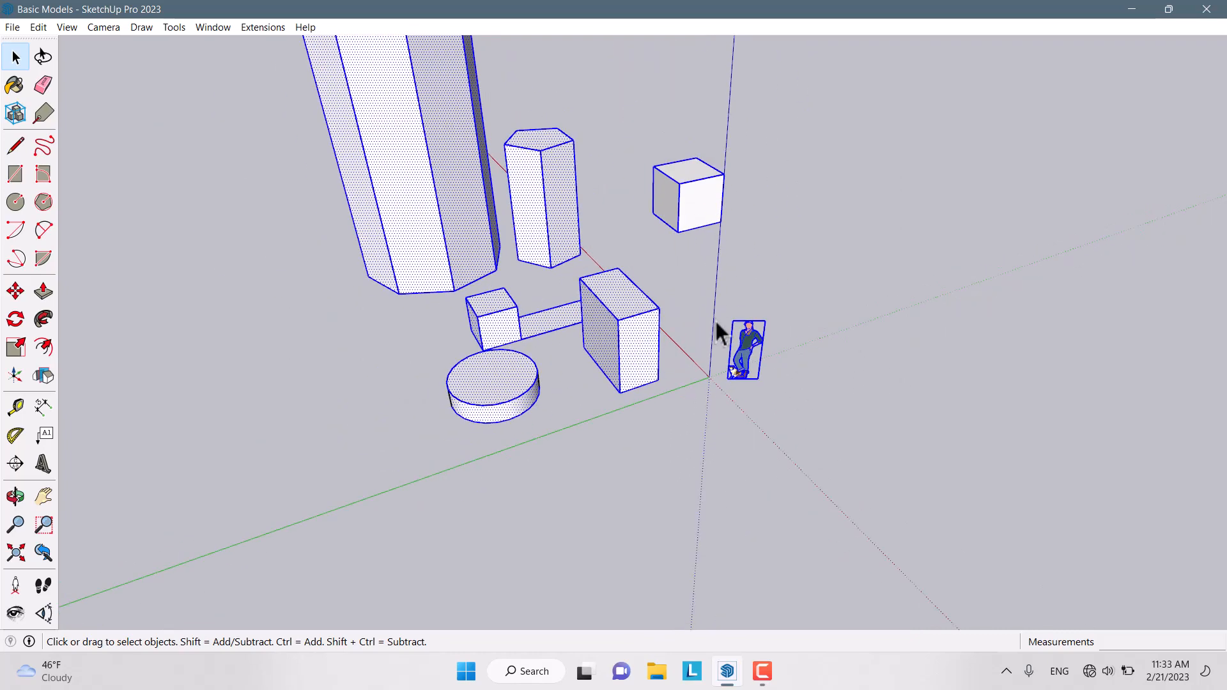
shift+click(696, 217)
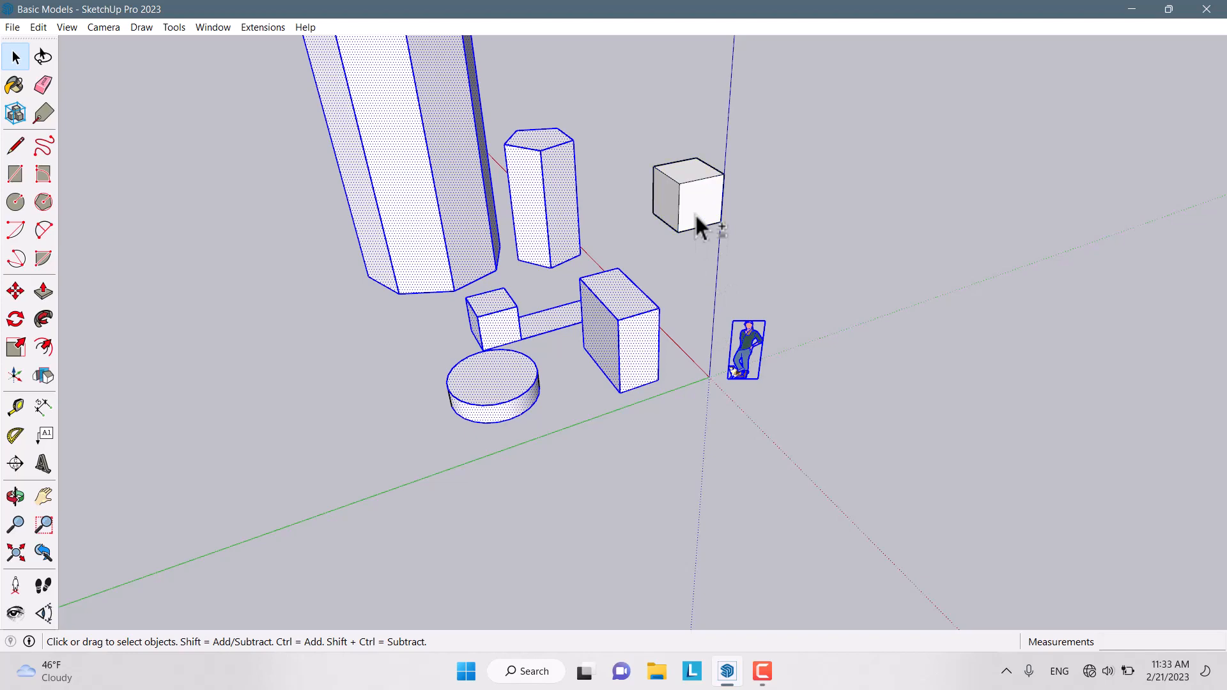
scroll(656, 377, down, 2)
scroll(675, 281, up, 2)
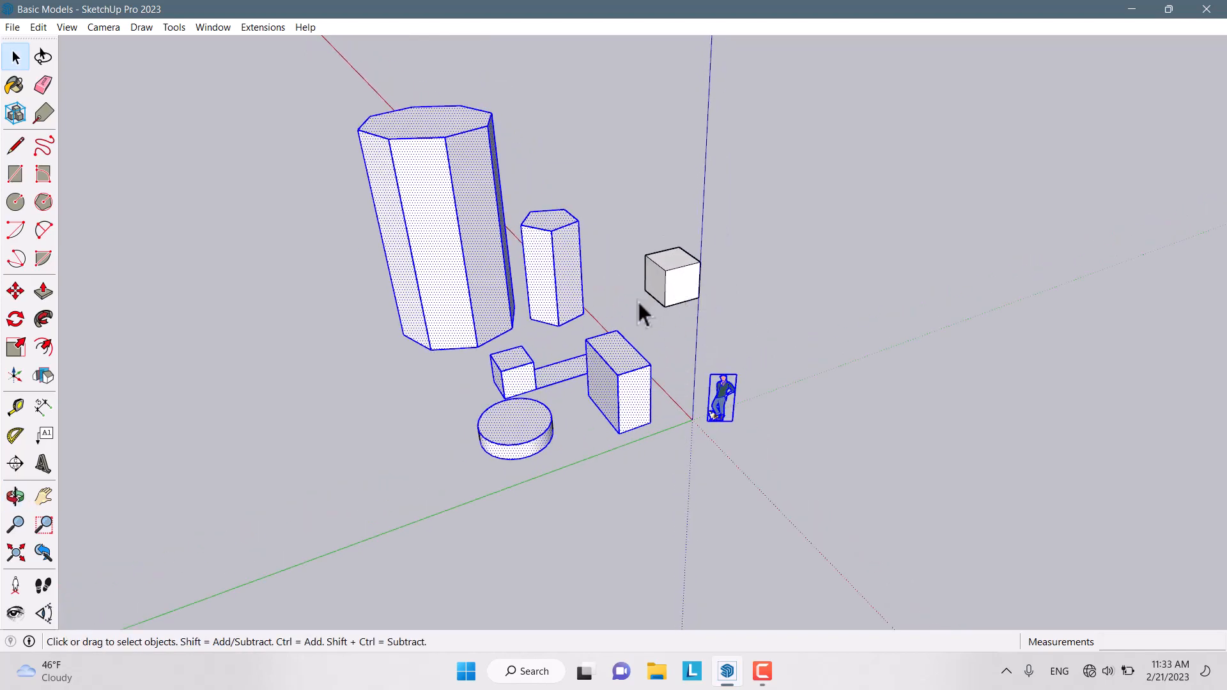
key(Delete)
Move the cube group by its lower corner on the blue axis down to the origin
scroll(691, 393, up, 2)
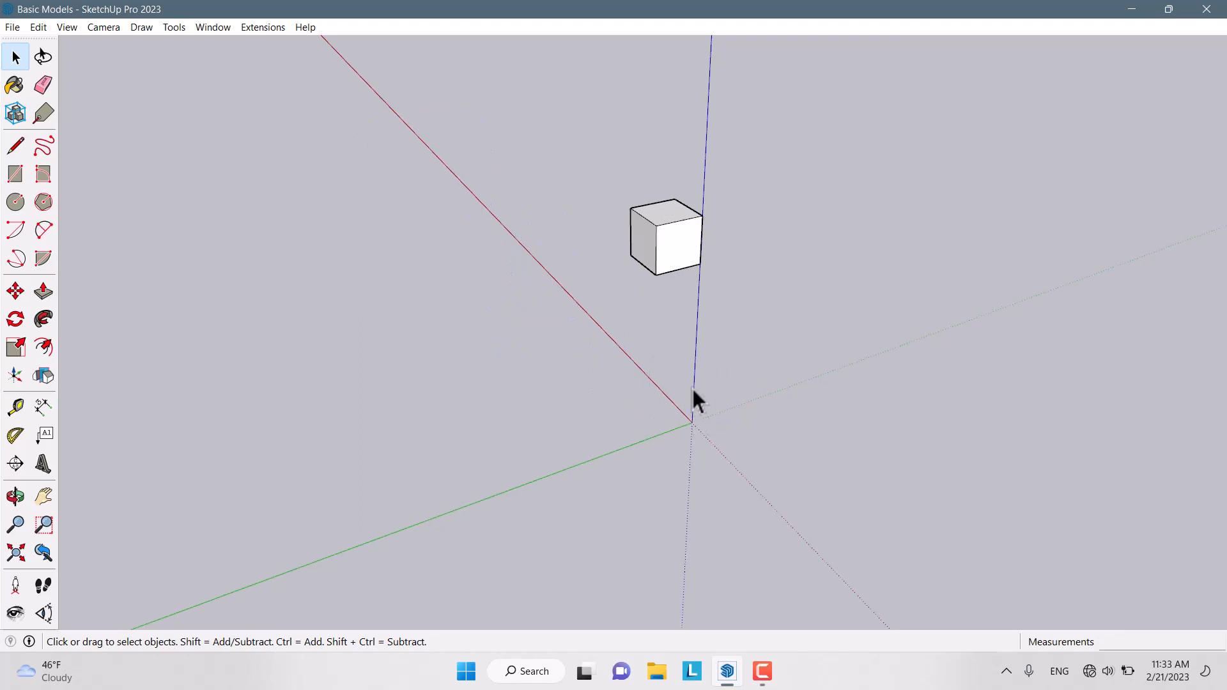
click(17, 292)
scroll(685, 277, up, 1)
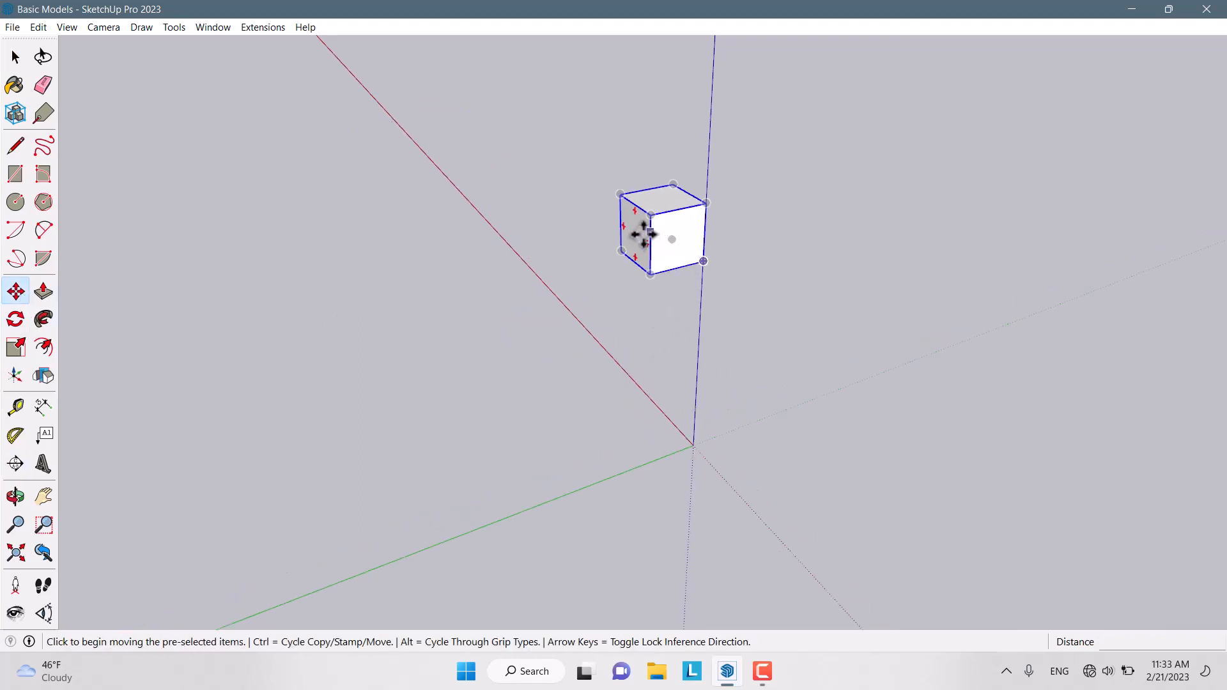
click(704, 264)
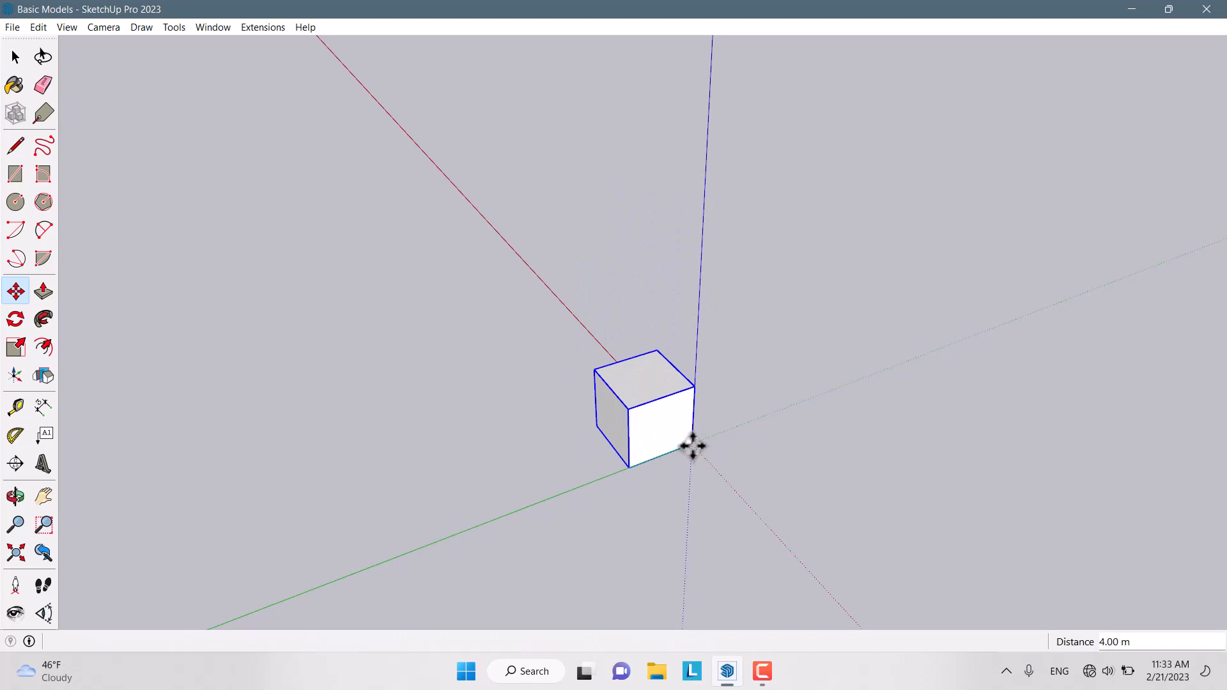
click(691, 446)
key(space)
Explode the cube group into loose faces and edges and clear the selection
middle_drag(778, 406, 732, 462)
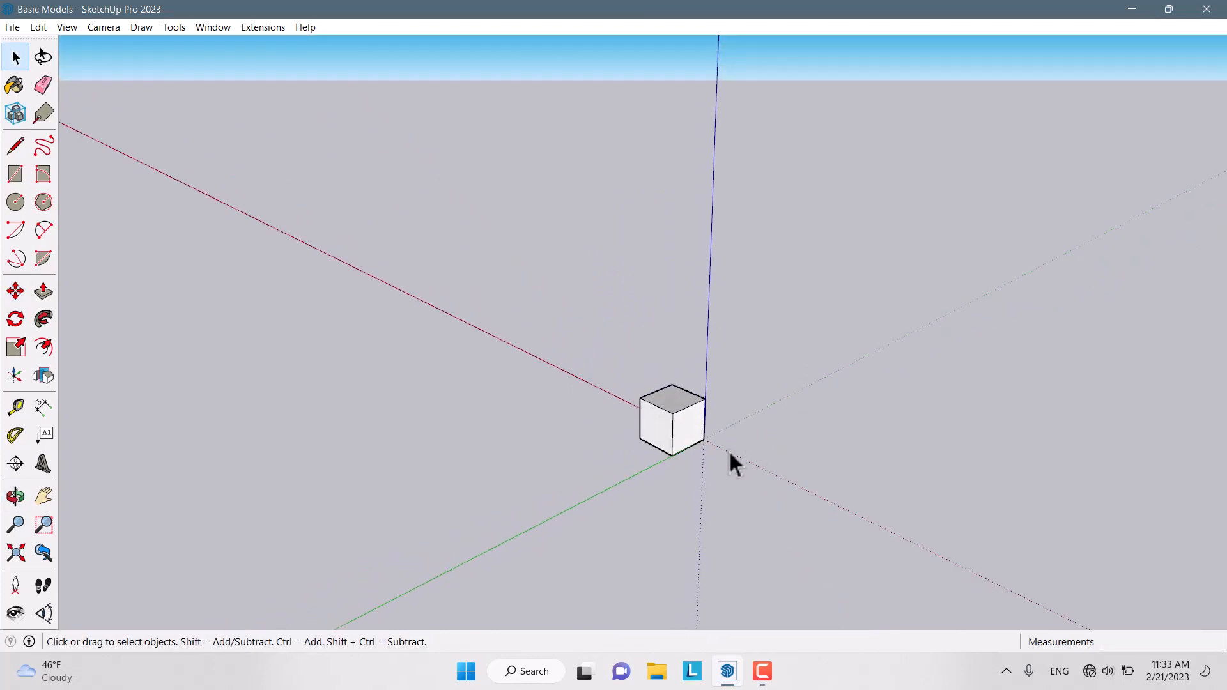
scroll(703, 441, up, 3)
scroll(656, 402, up, 2)
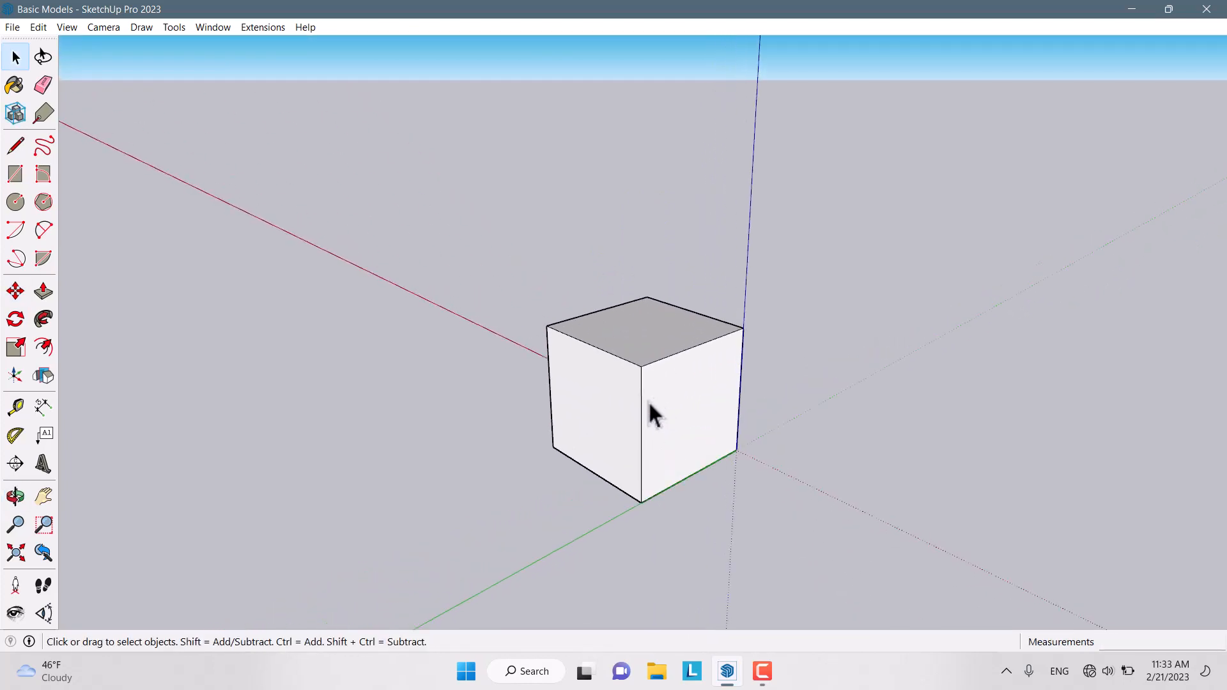
scroll(684, 411, up, 3)
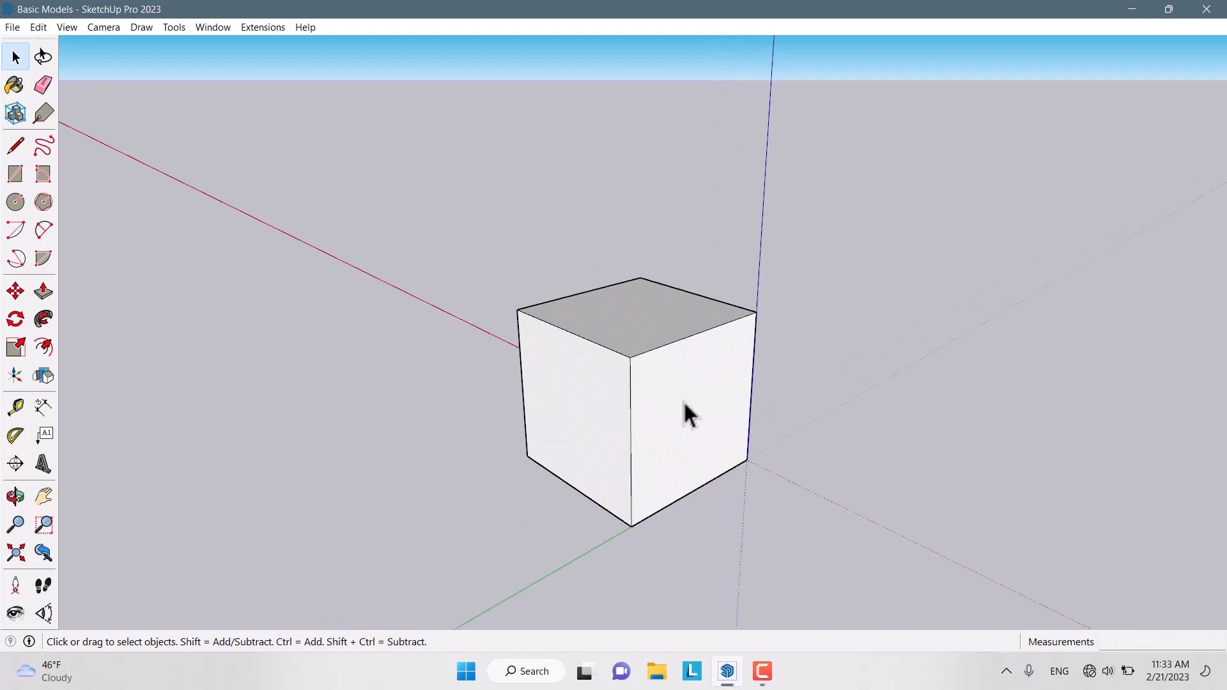
right_click(619, 358)
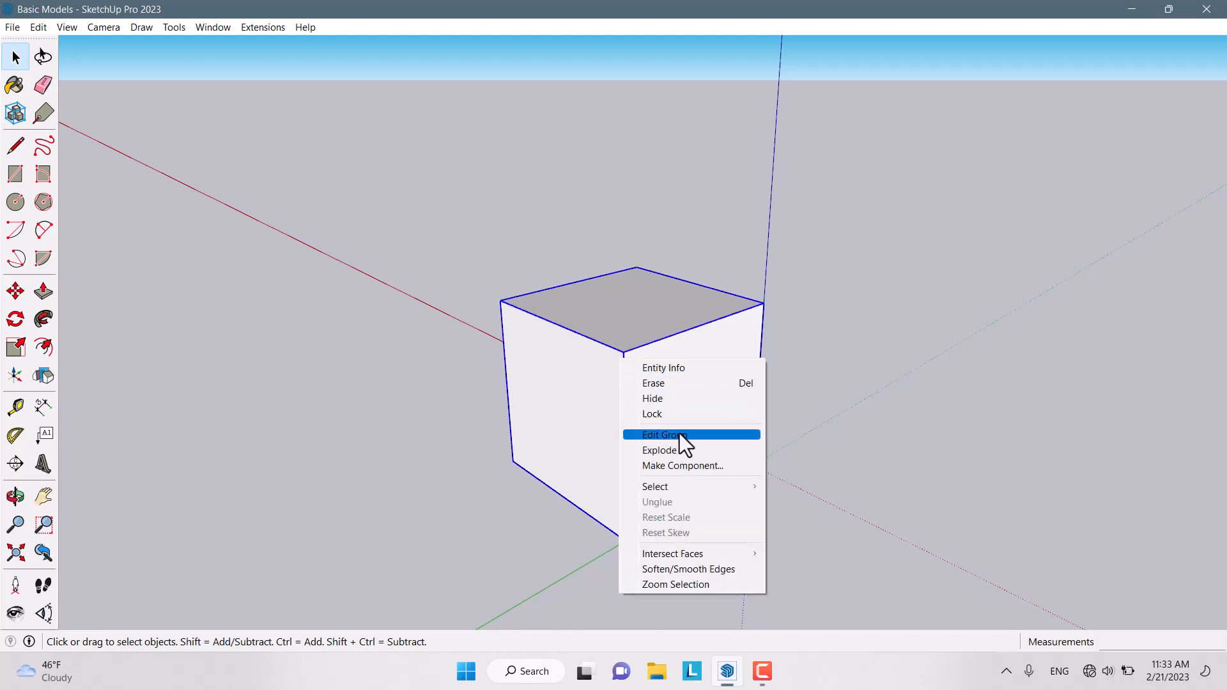
click(669, 450)
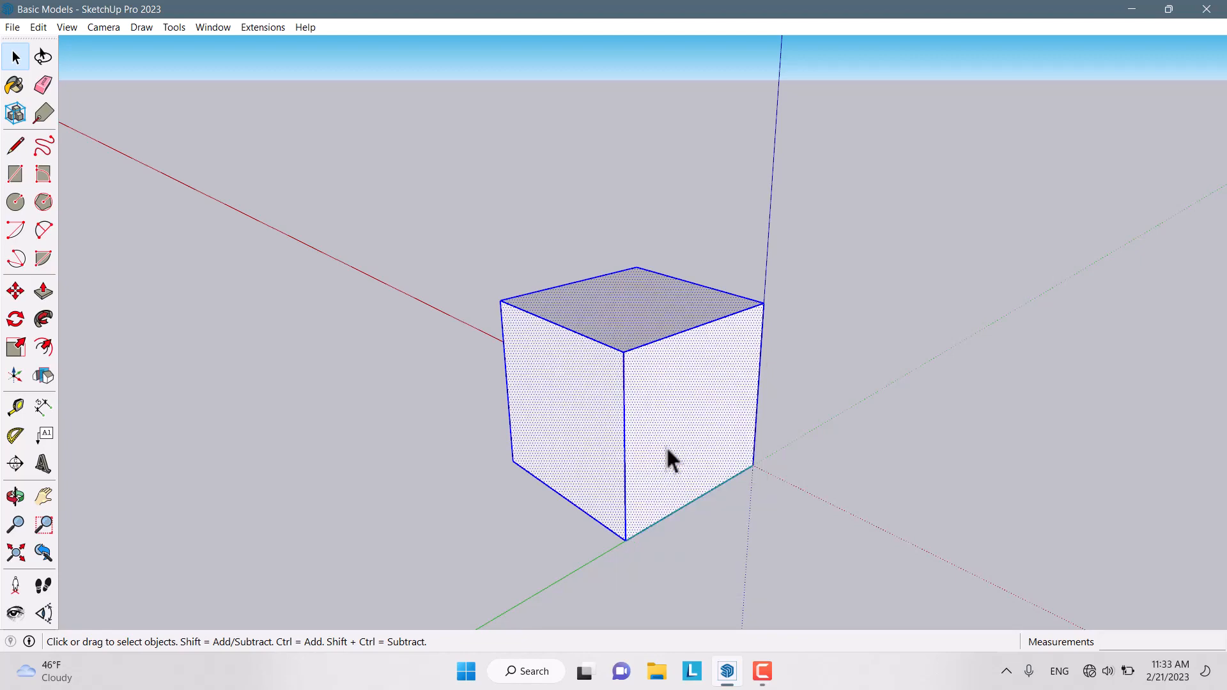
click(378, 422)
Select the cube's outer face perpendicular to the red axis and move it 1 m outward along that axis
middle_drag(589, 385, 563, 370)
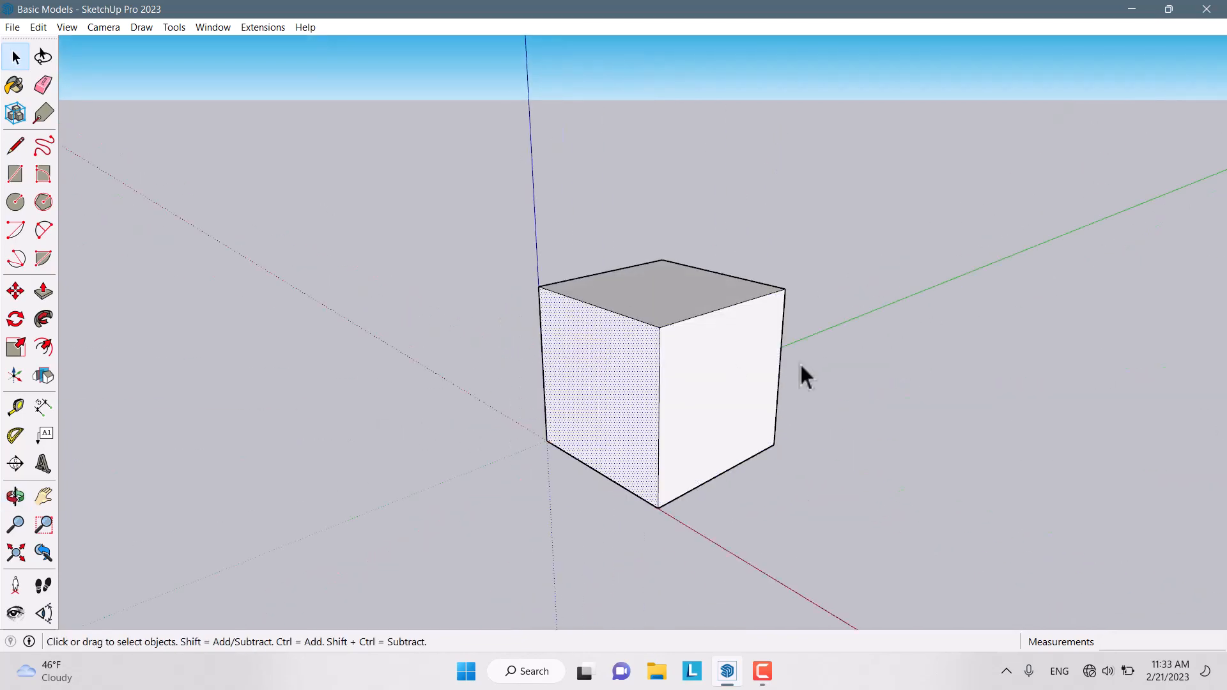
middle_drag(803, 375, 627, 347)
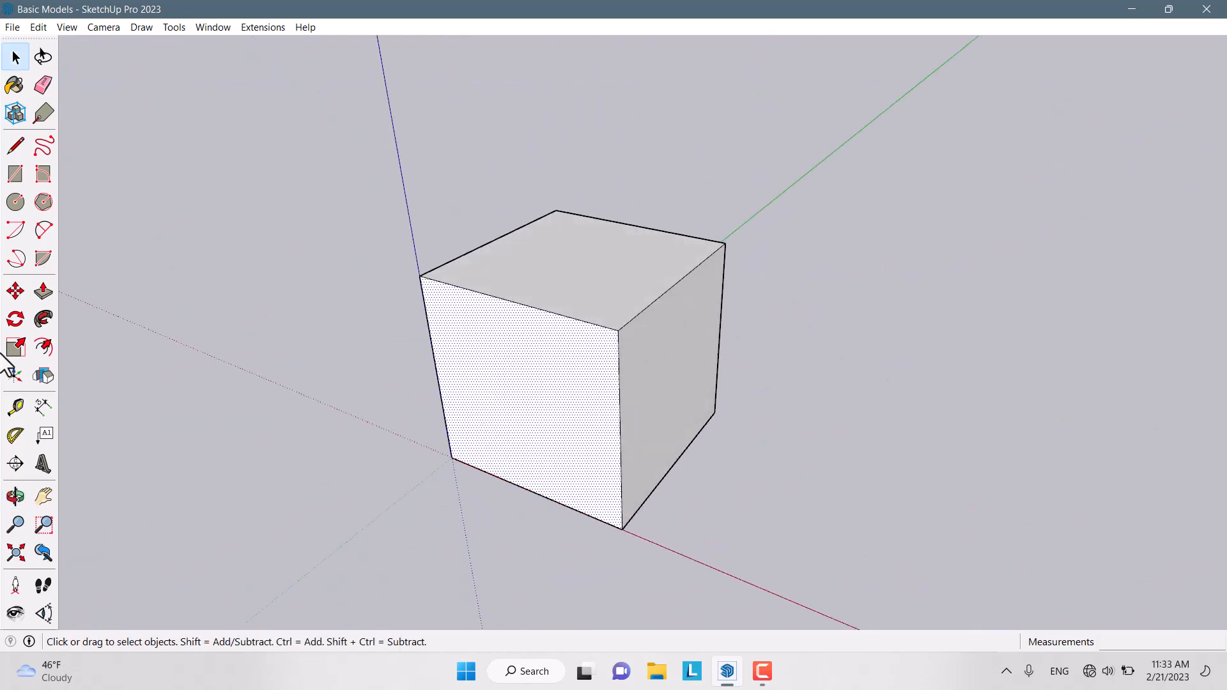
middle_drag(663, 354, 300, 386)
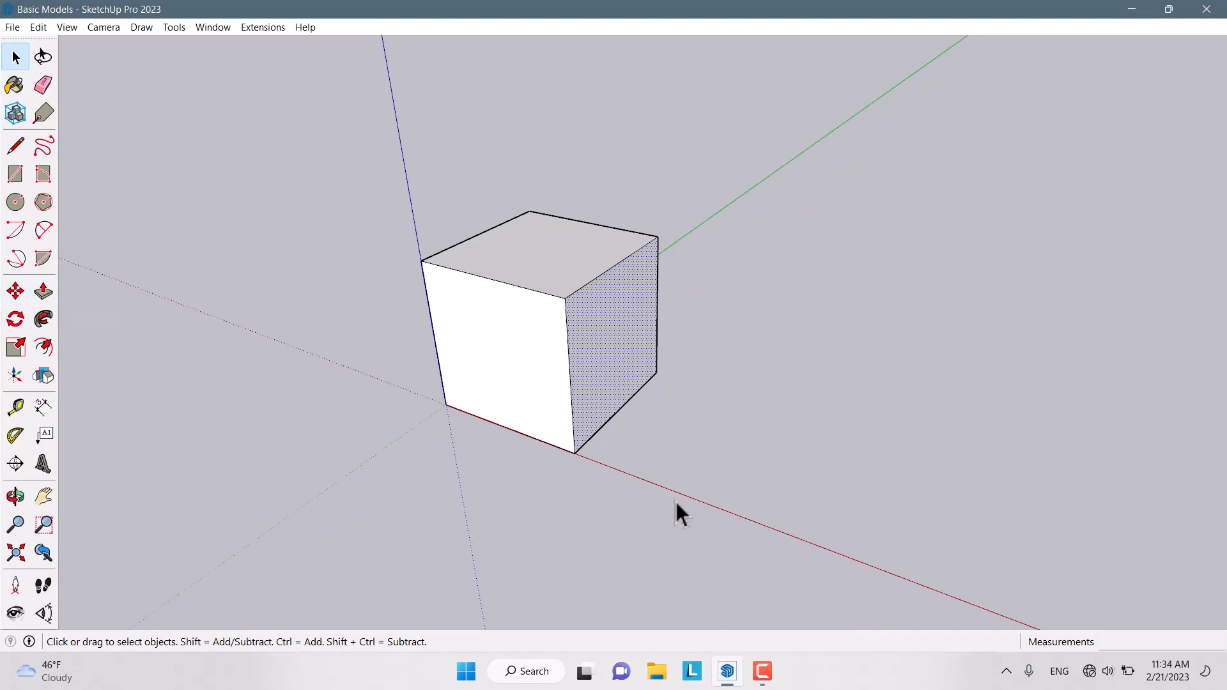
click(15, 292)
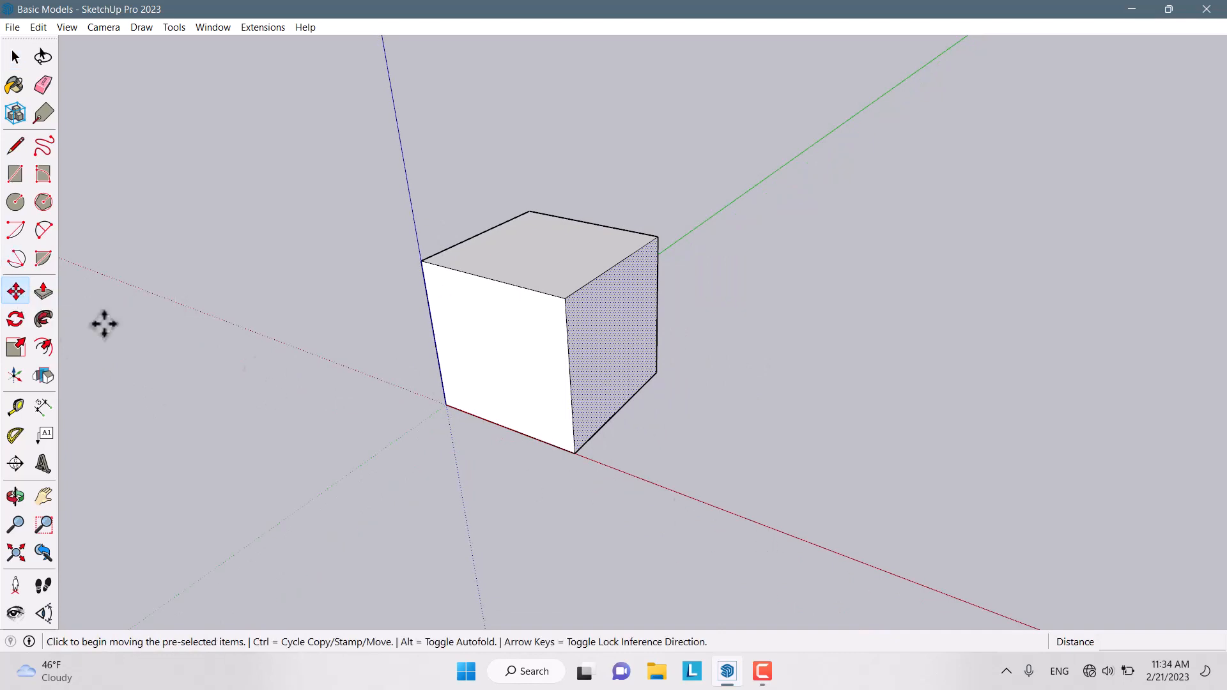
click(575, 453)
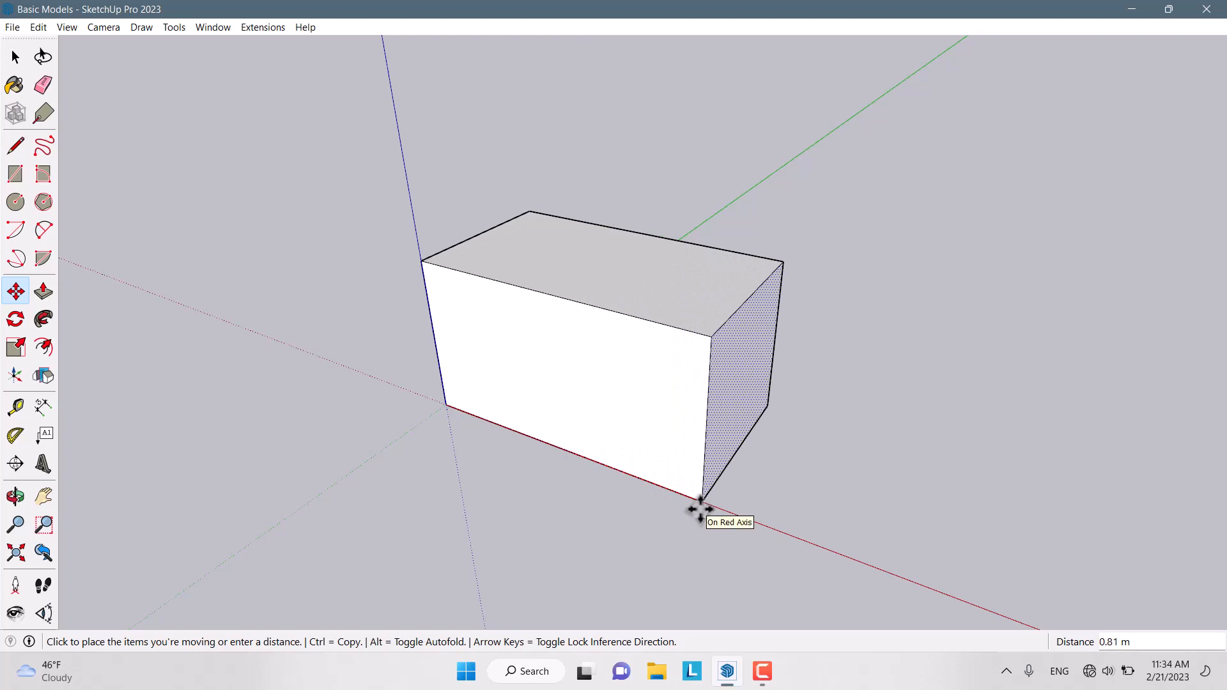
text(1)
key(Return)
Move the selected end face 1 m up along the blue axis so the box slants, and clear the selection
middle_drag(438, 260, 953, 329)
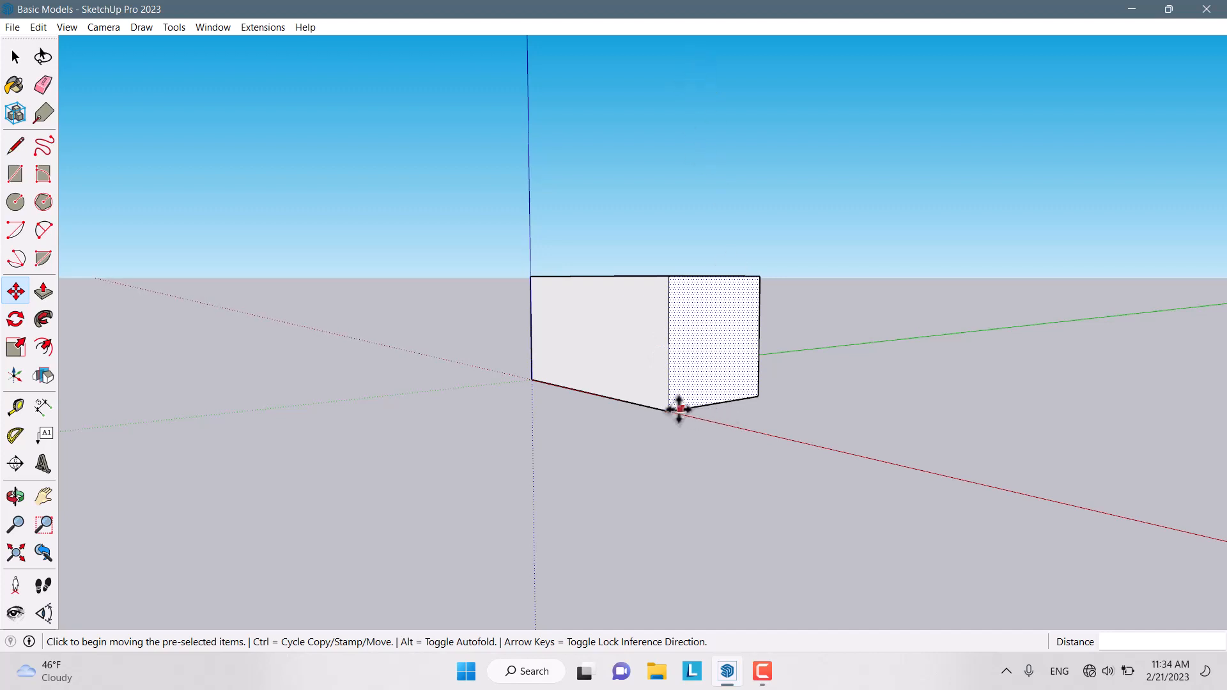
click(670, 344)
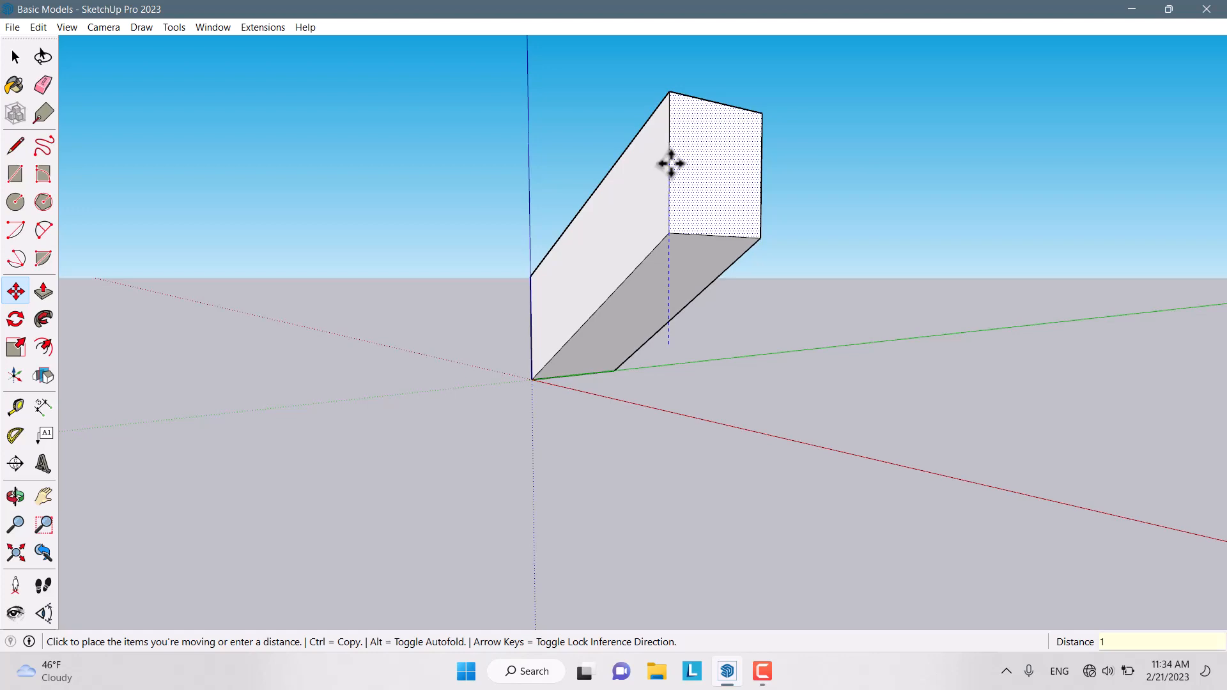
click(671, 164)
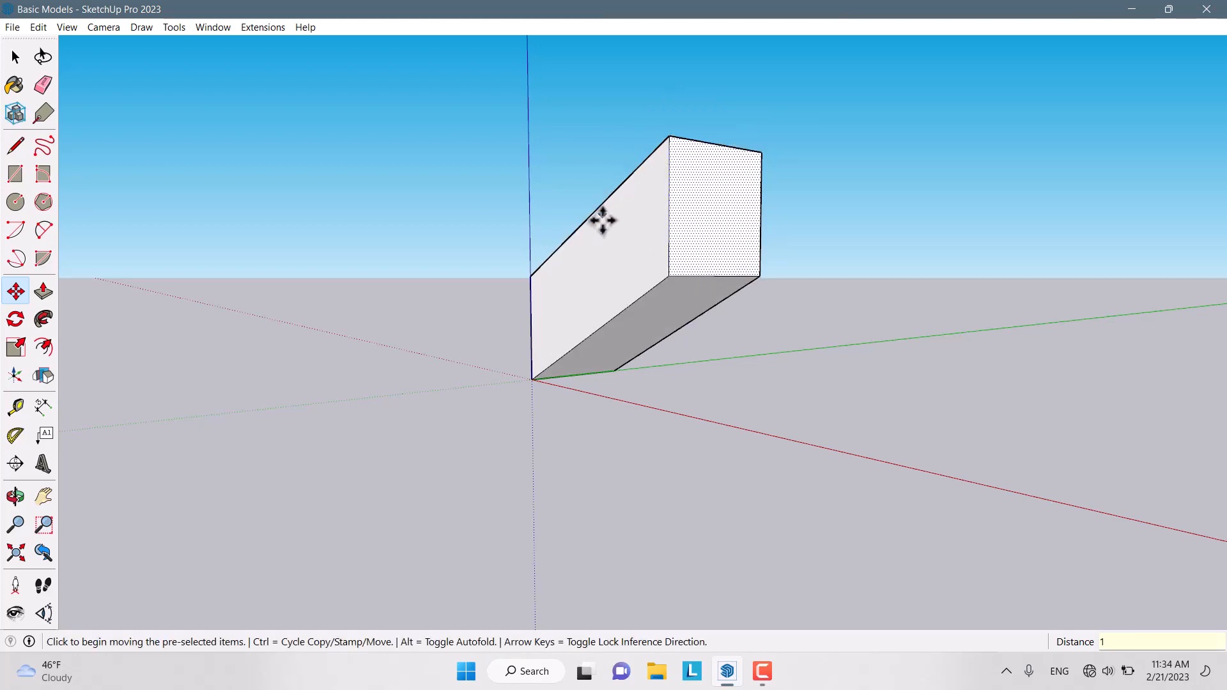
middle_drag(597, 216, 430, 318)
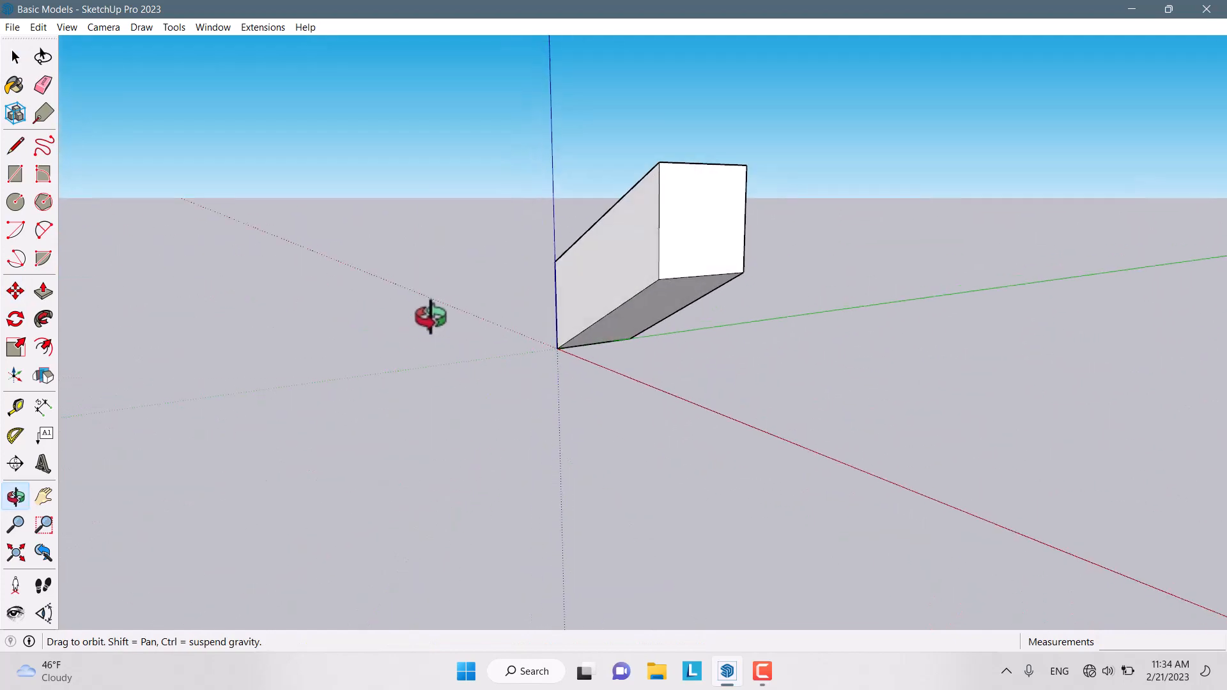
key(space)
Select the upper edge of the box's raised end face, at the far end along the red axis
middle_drag(726, 171, 838, 501)
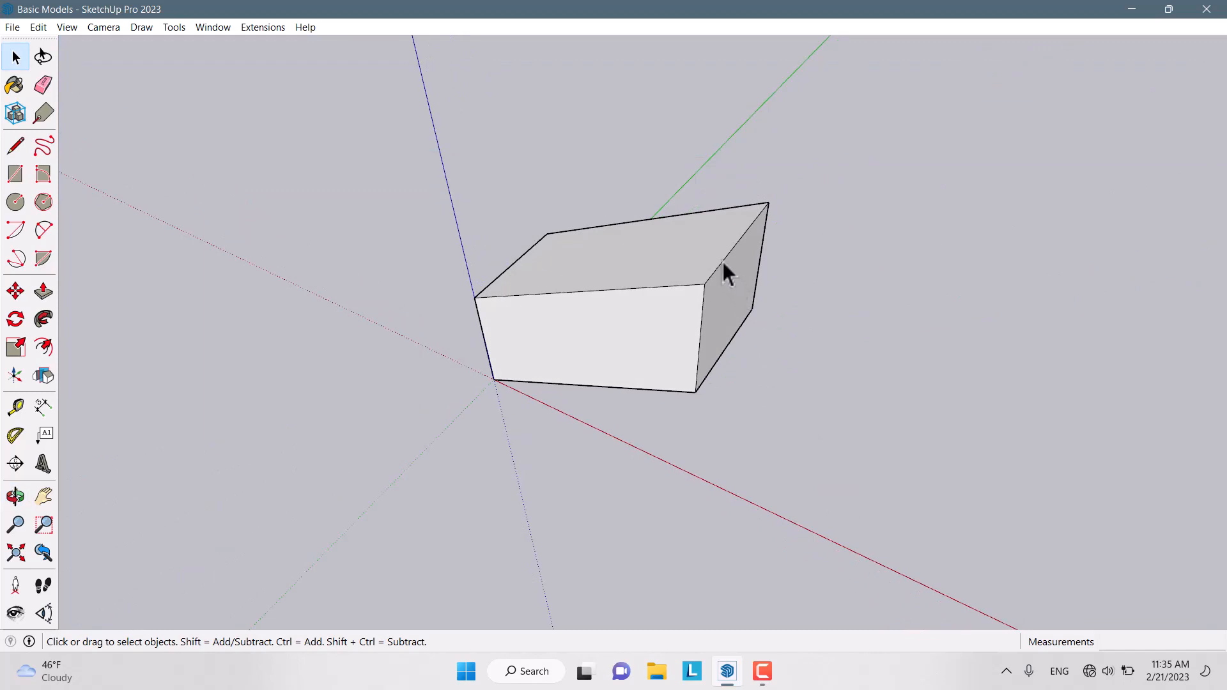
scroll(722, 262, up, 2)
scroll(696, 259, down, 2)
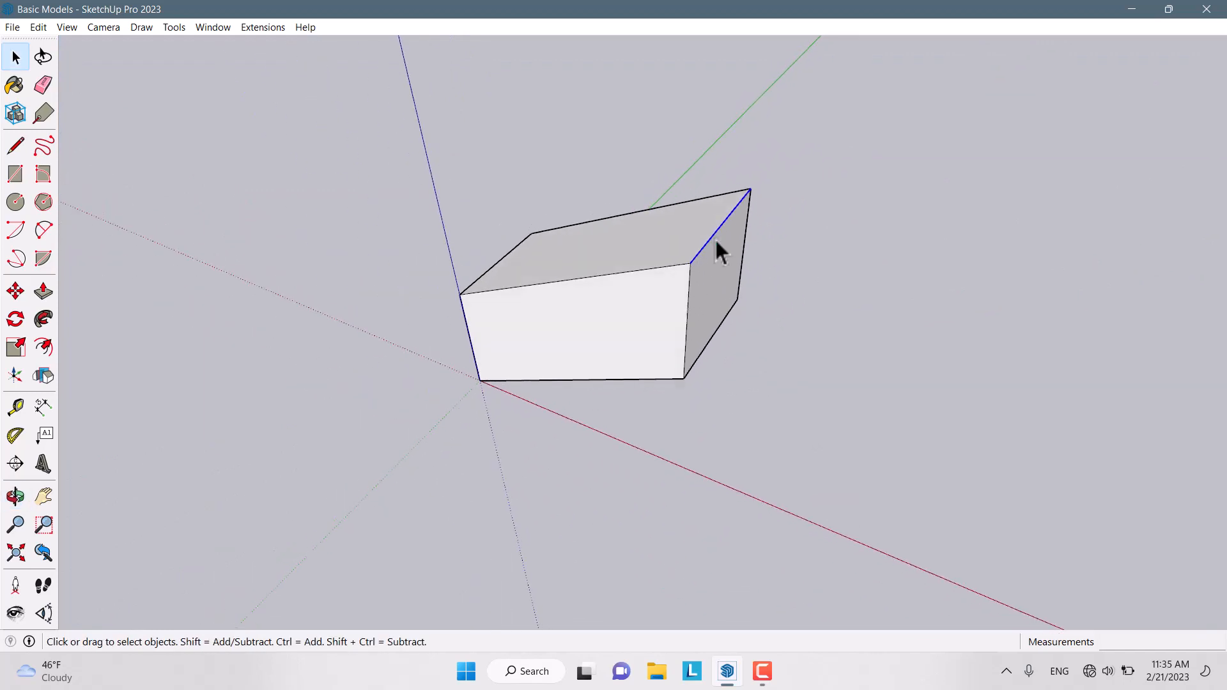
scroll(714, 246, up, 1)
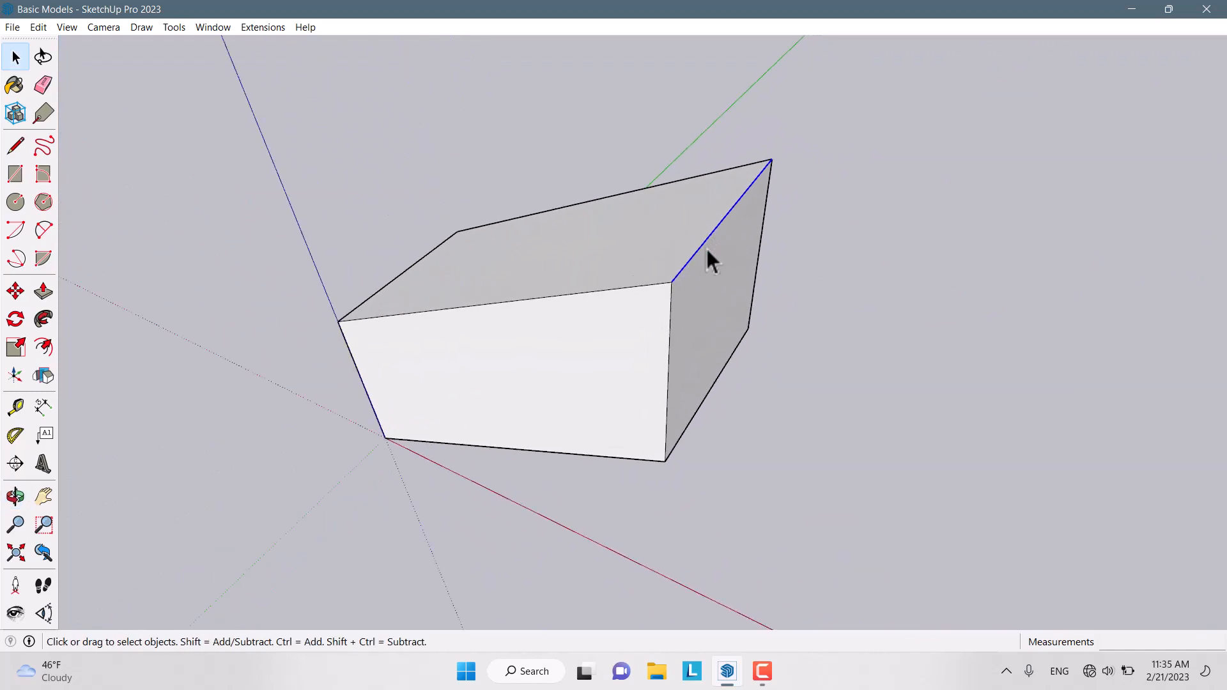
Try to move the selected upper edge sideways, roughly along the green axis
click(16, 297)
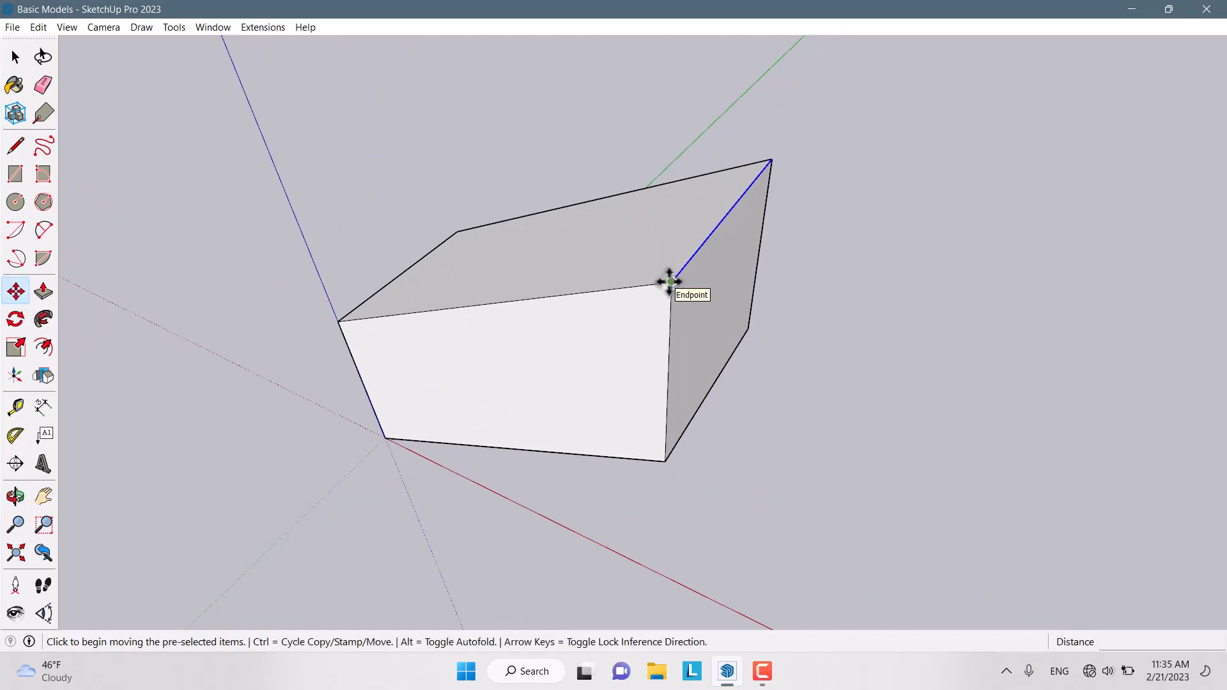
middle_drag(633, 313, 373, 359)
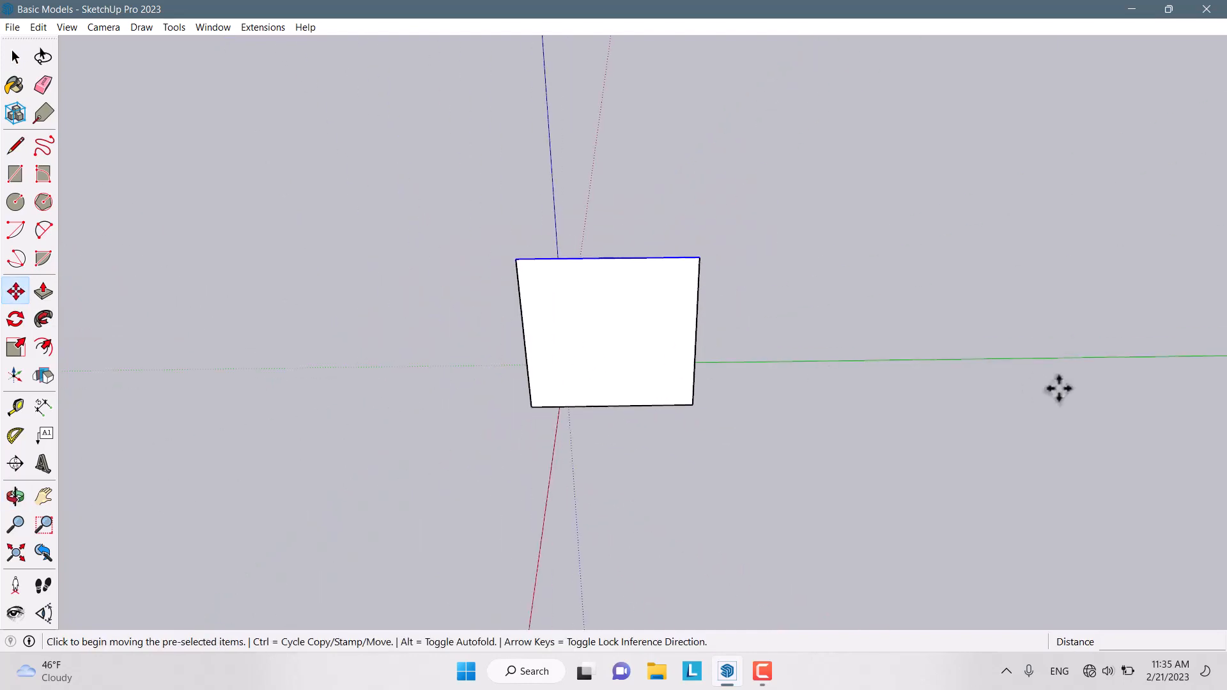
middle_drag(1057, 389, 775, 312)
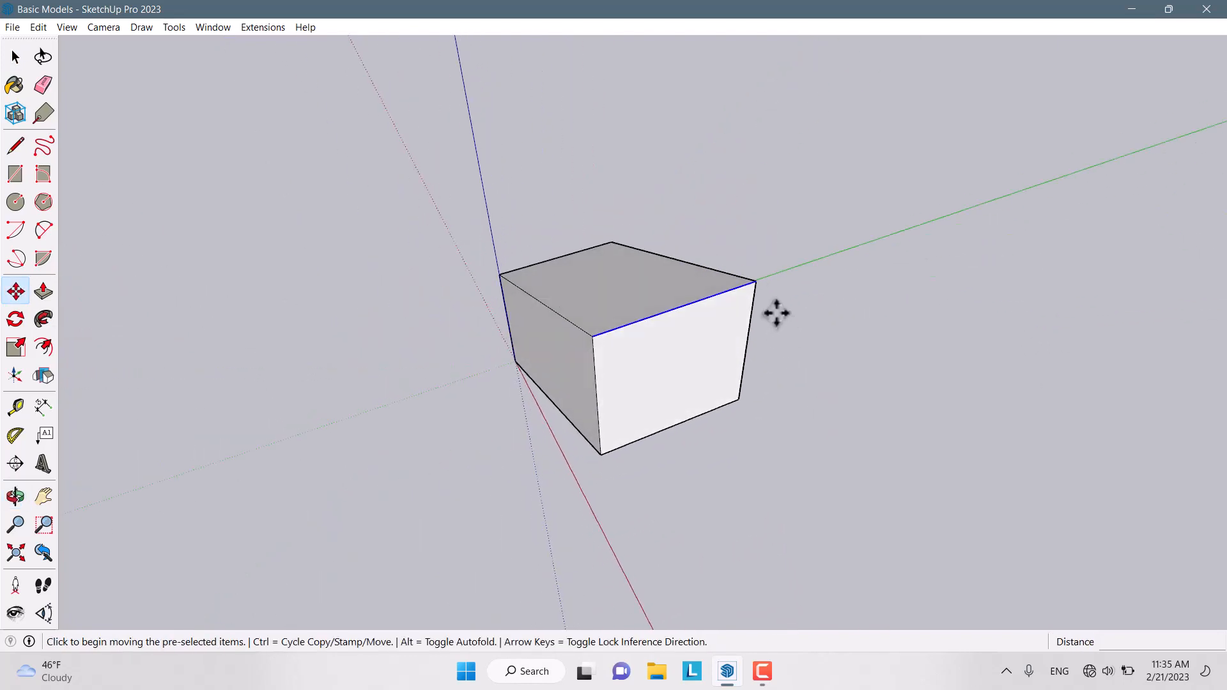
click(756, 280)
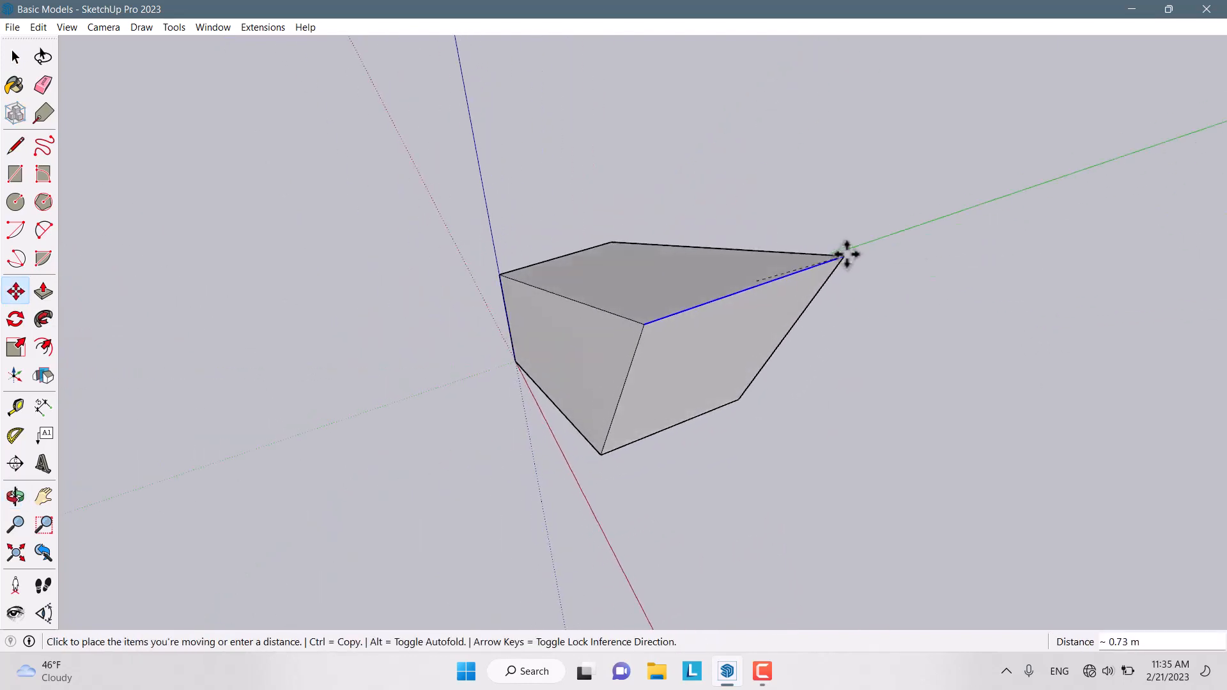
middle_drag(872, 241, 671, 179)
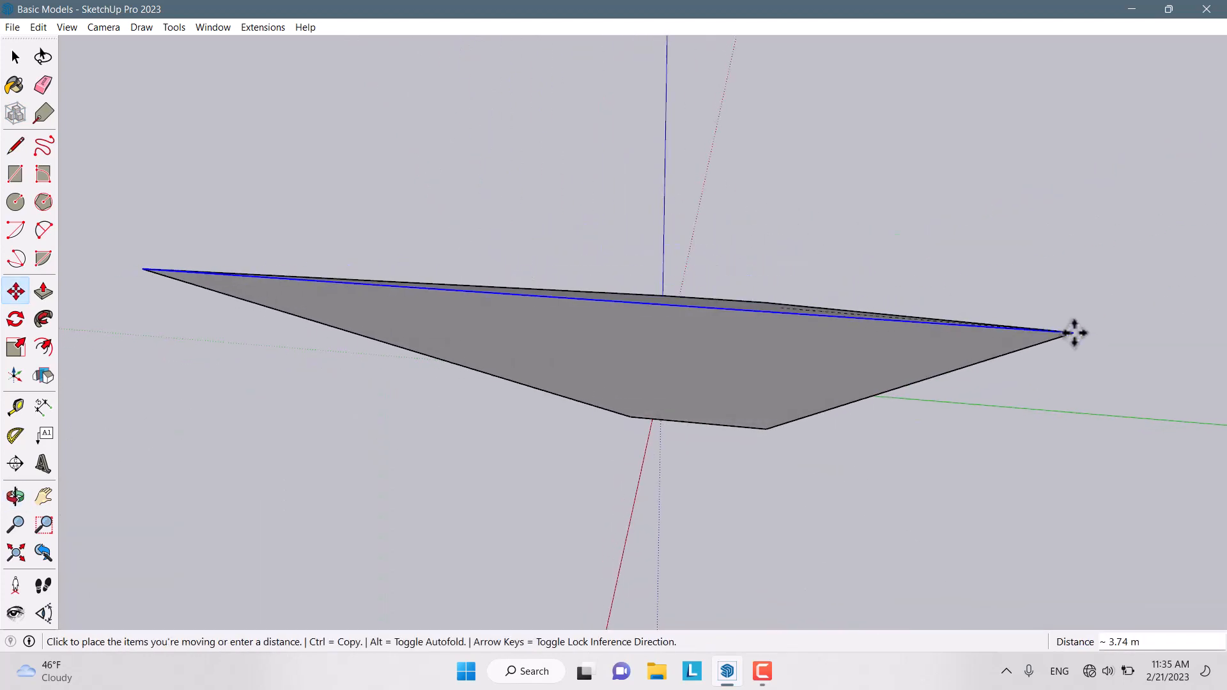
key(space)
middle_drag(1074, 331, 735, 310)
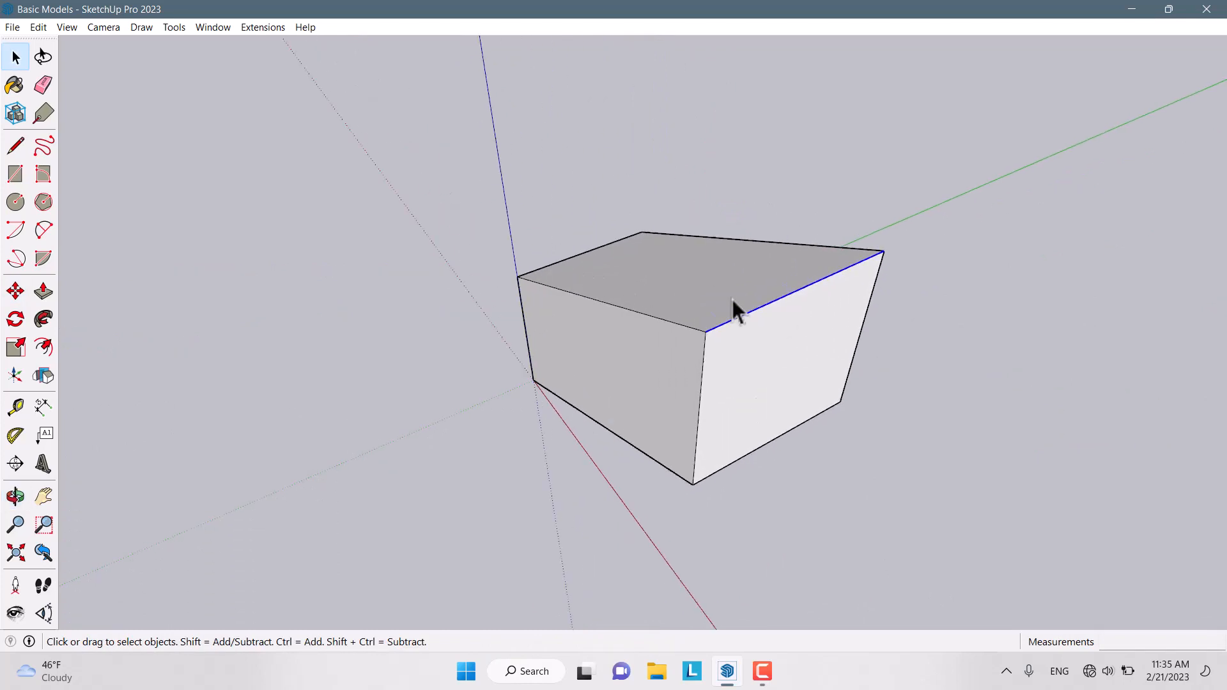
Move the selected upper edge of the end face 2 m up along the blue axis and clear the selection
key(o)
drag(666, 309, 342, 296)
key(space)
middle_drag(343, 296, 642, 340)
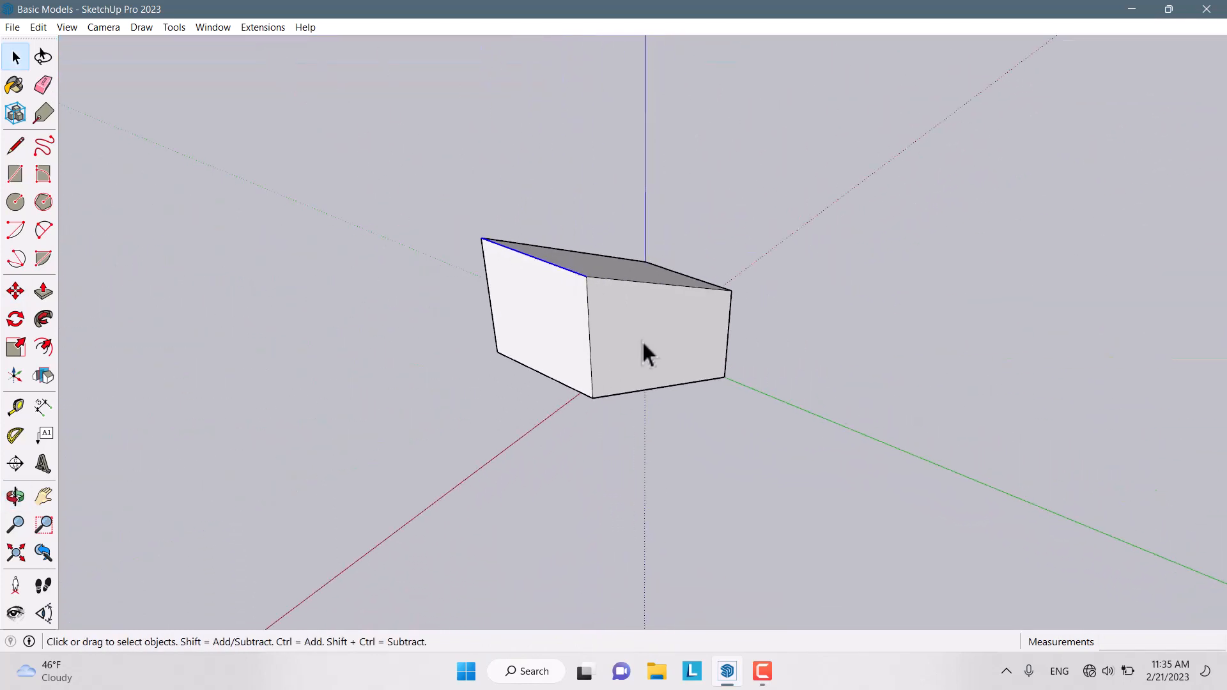
scroll(642, 340, up, 4)
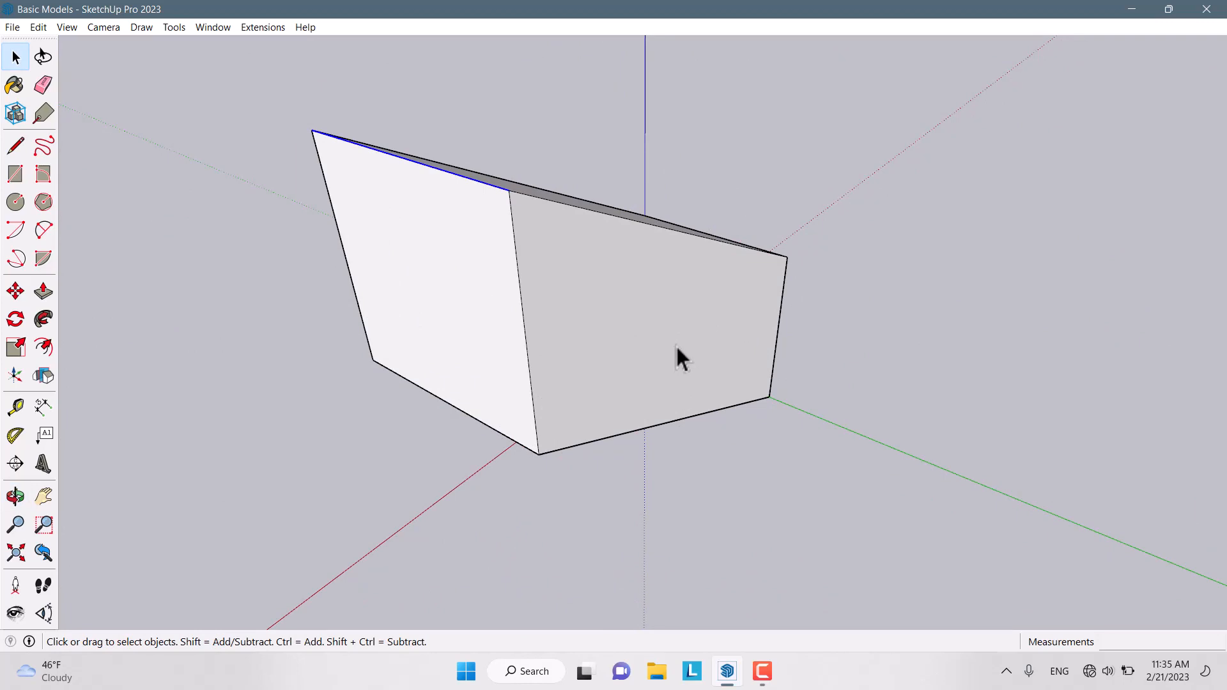
scroll(658, 319, down, 3)
middle_drag(650, 318, 754, 381)
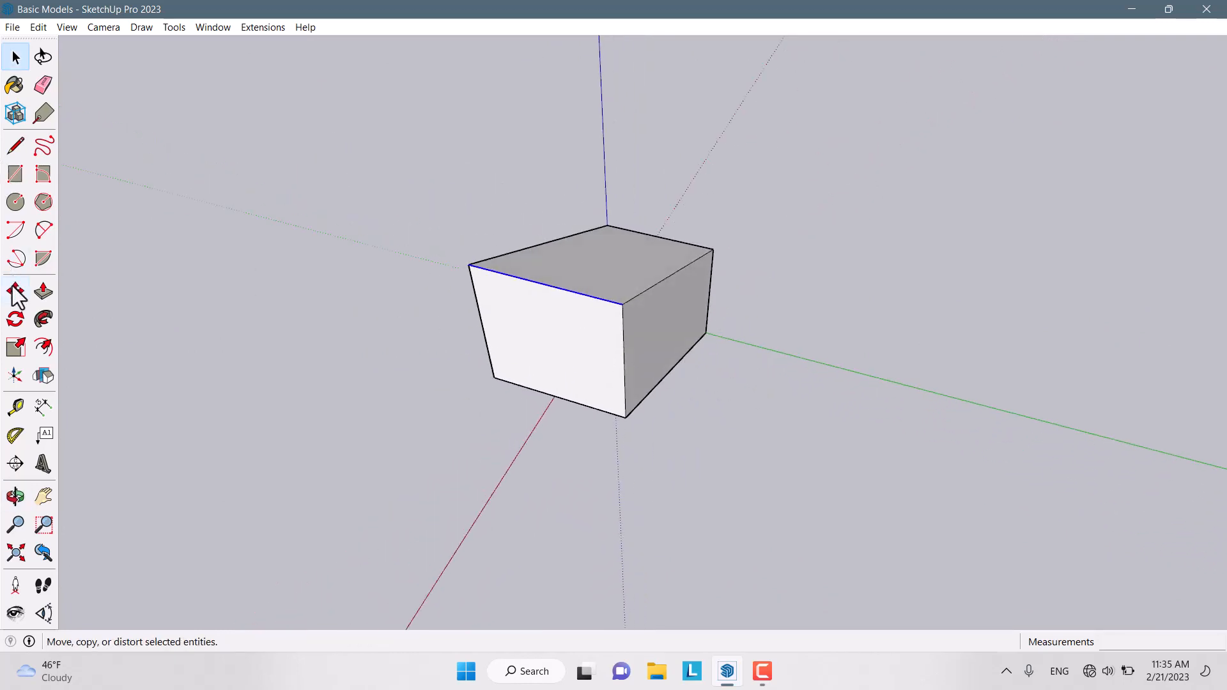
middle_drag(550, 332, 446, 227)
key(m)
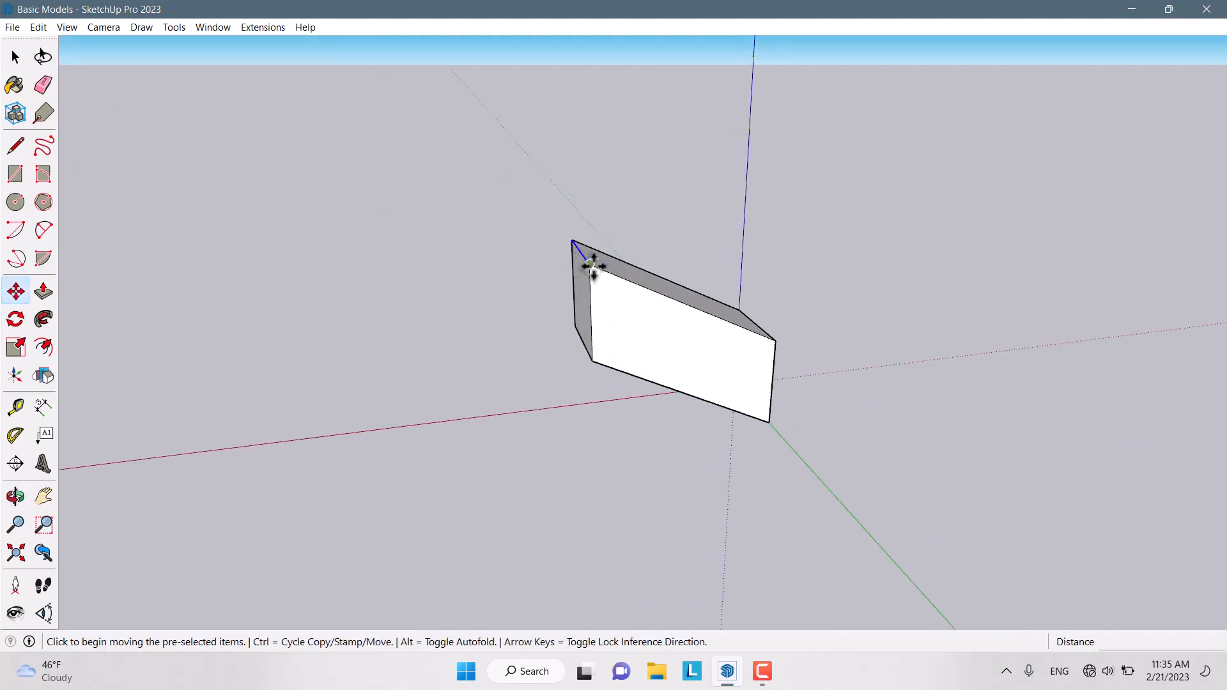
click(576, 262)
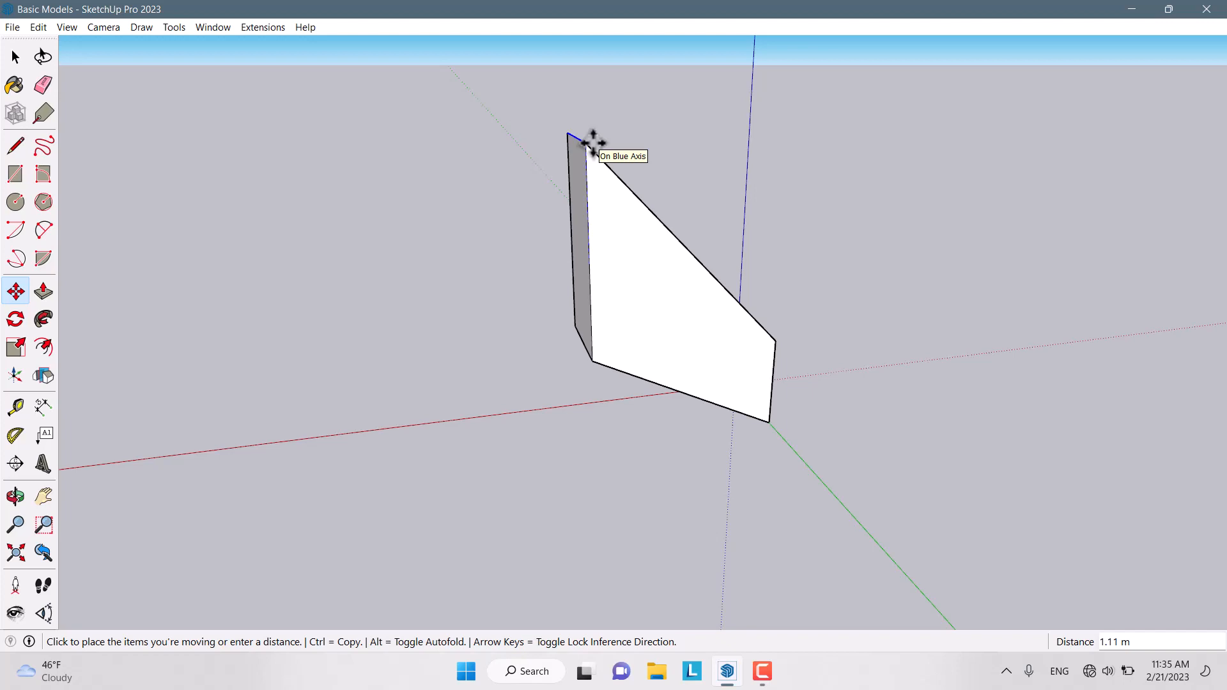
click(593, 143)
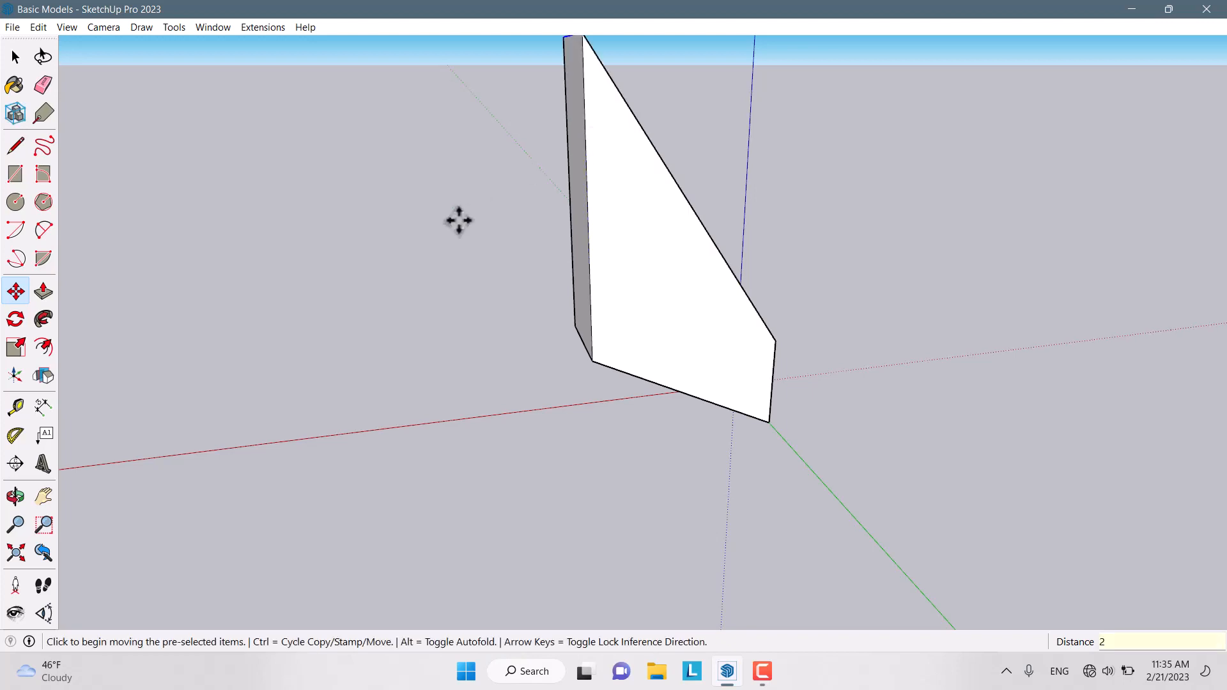
middle_drag(458, 219, 778, 282)
key(space)
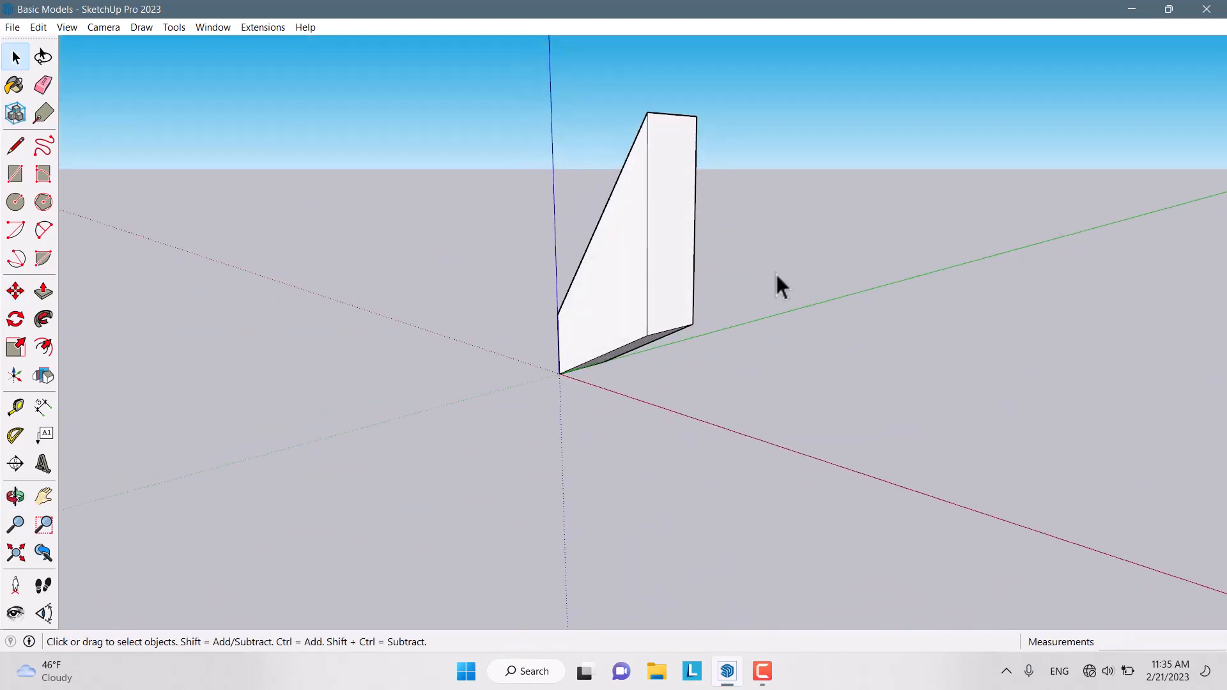
Offset the outline of the tall end face 0.1 m inward with the Offset tool
scroll(735, 300, up, 3)
middle_drag(701, 315, 657, 291)
scroll(697, 217, down, 2)
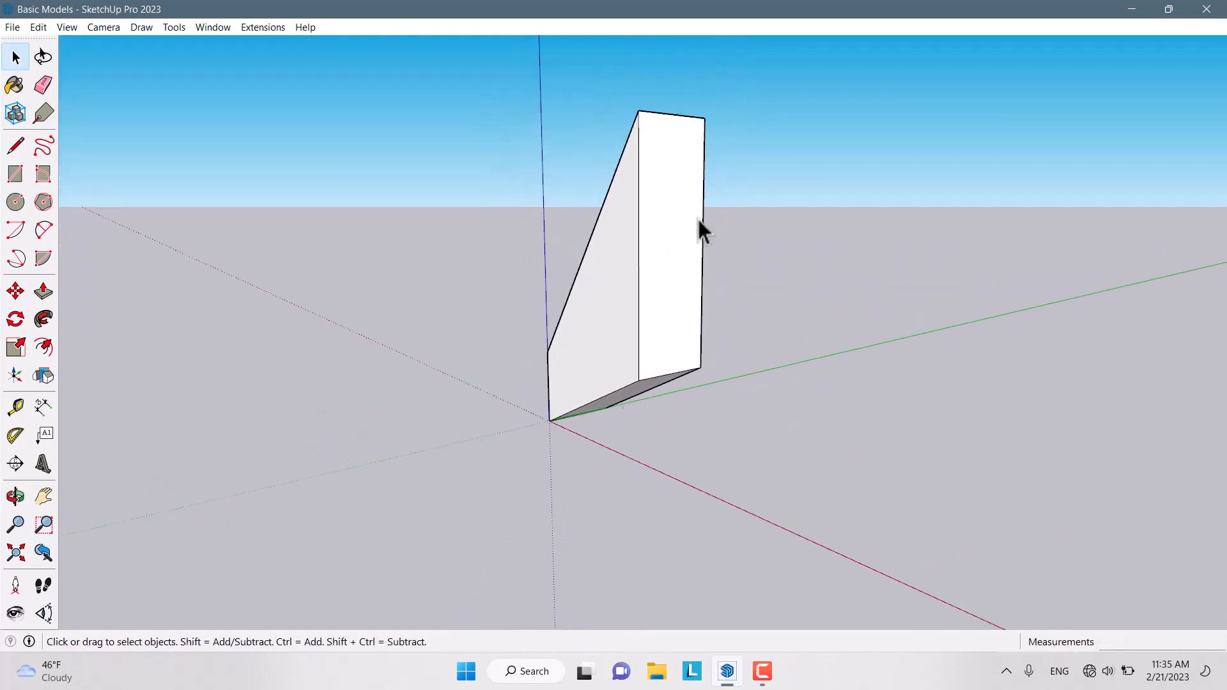
scroll(697, 218, up, 1)
middle_drag(697, 219, 615, 133)
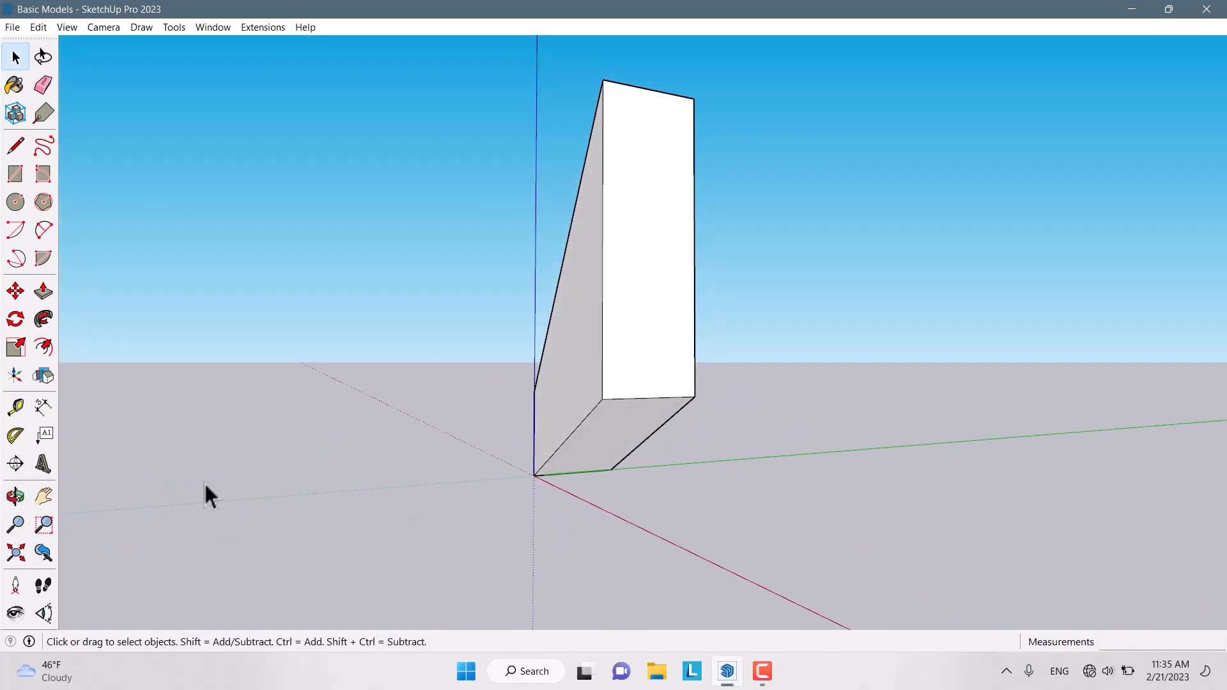
click(40, 358)
click(607, 112)
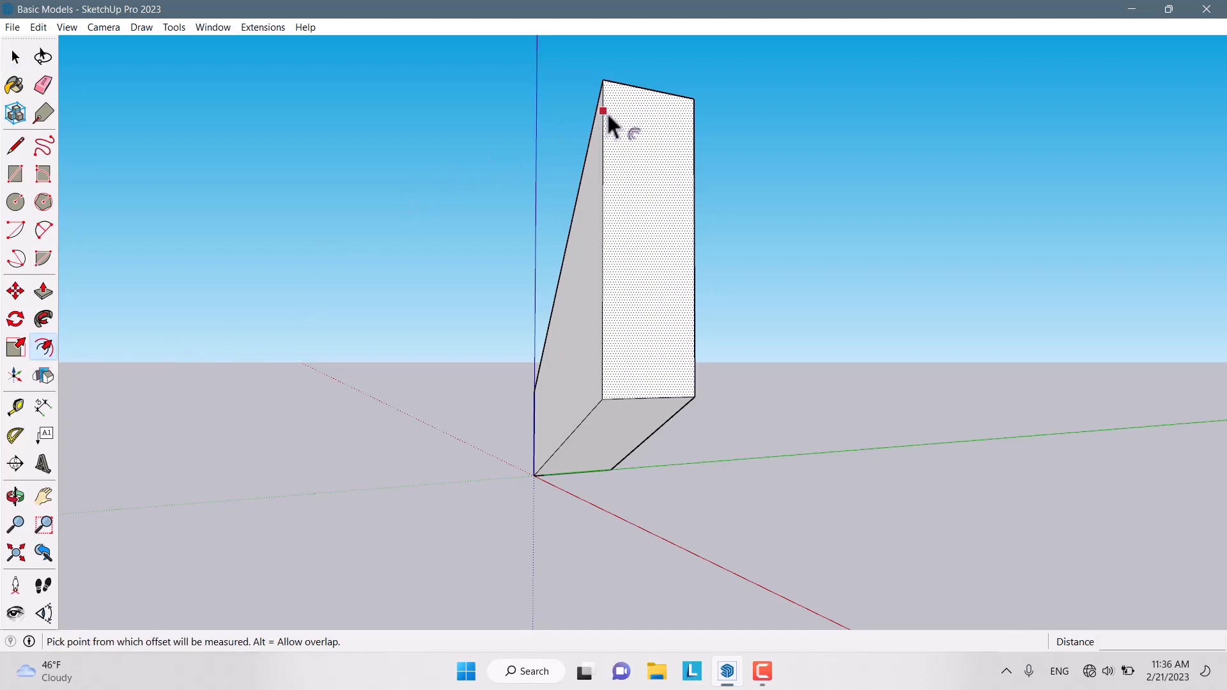
scroll(630, 291, up, 2)
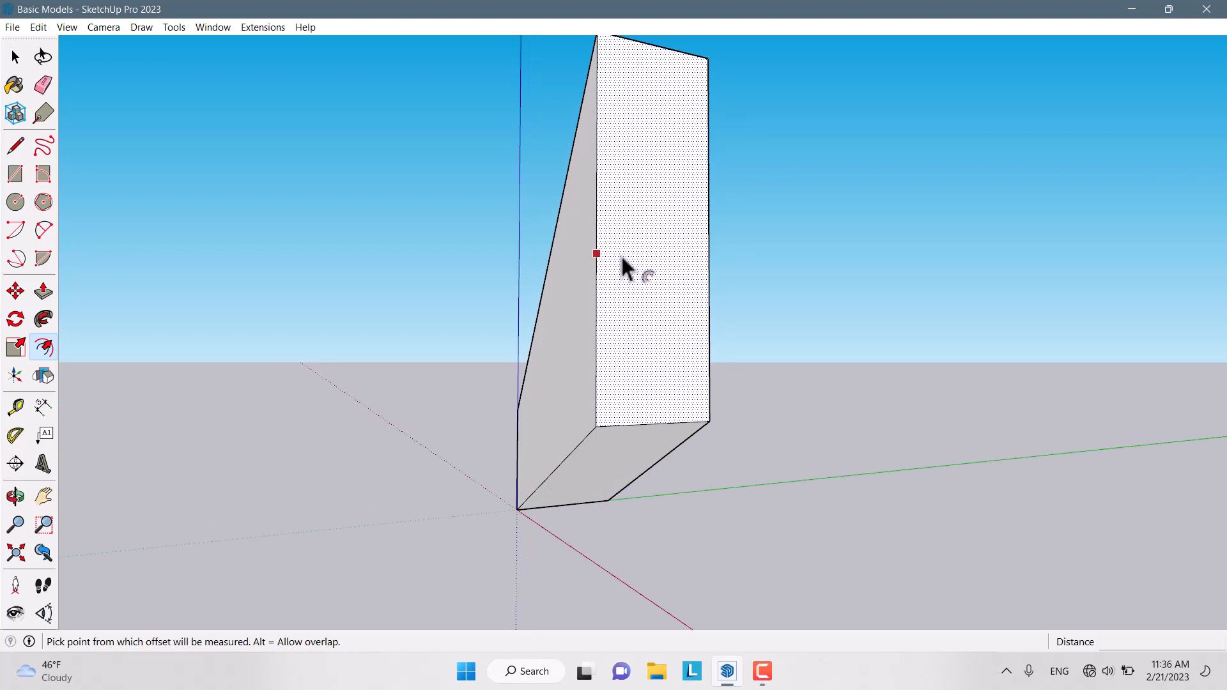
key(Escape)
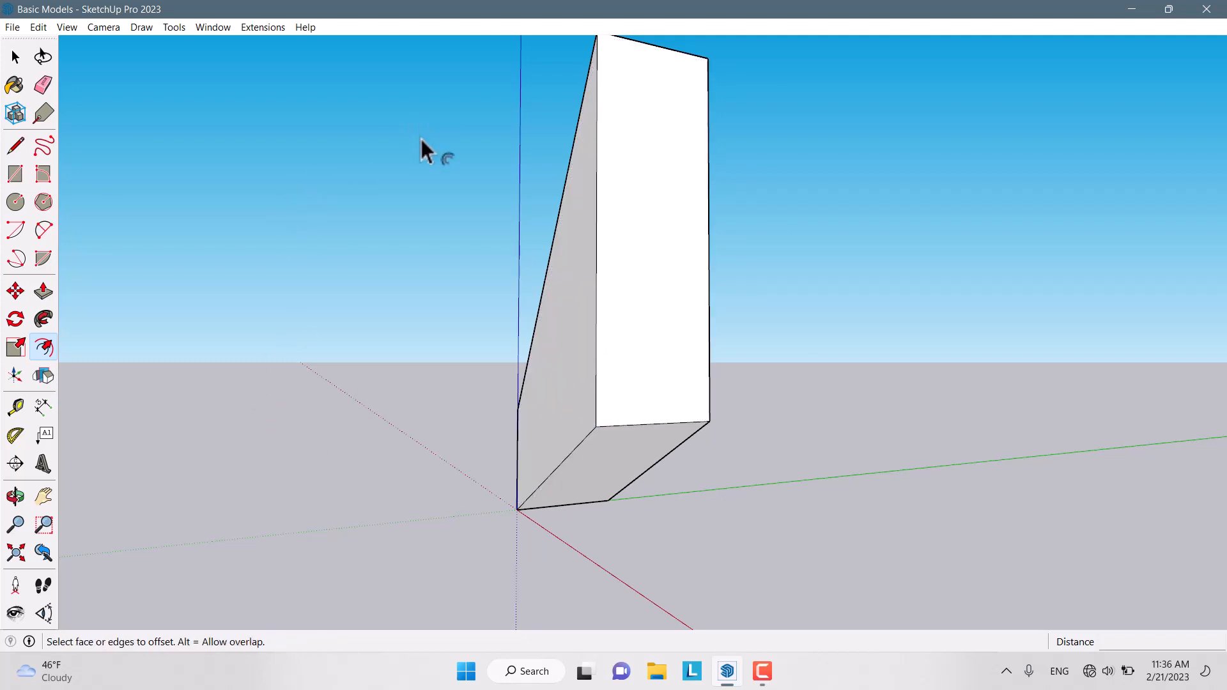
scroll(435, 235, down, 1)
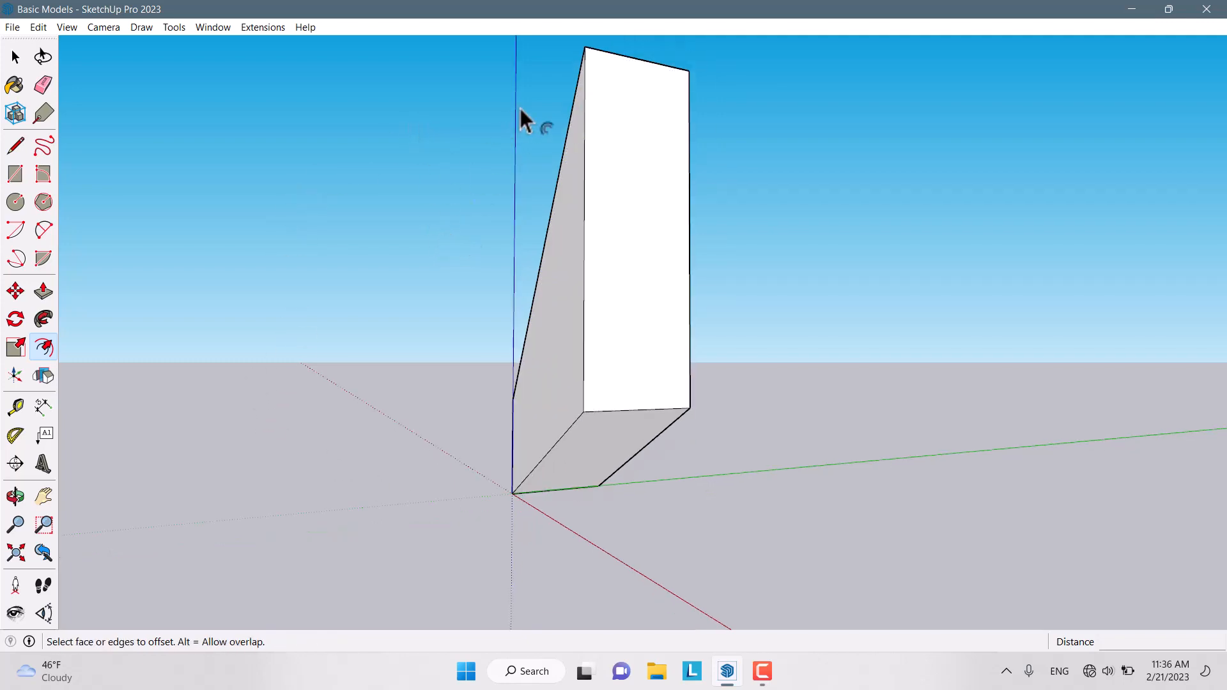
scroll(606, 128, up, 1)
click(605, 128)
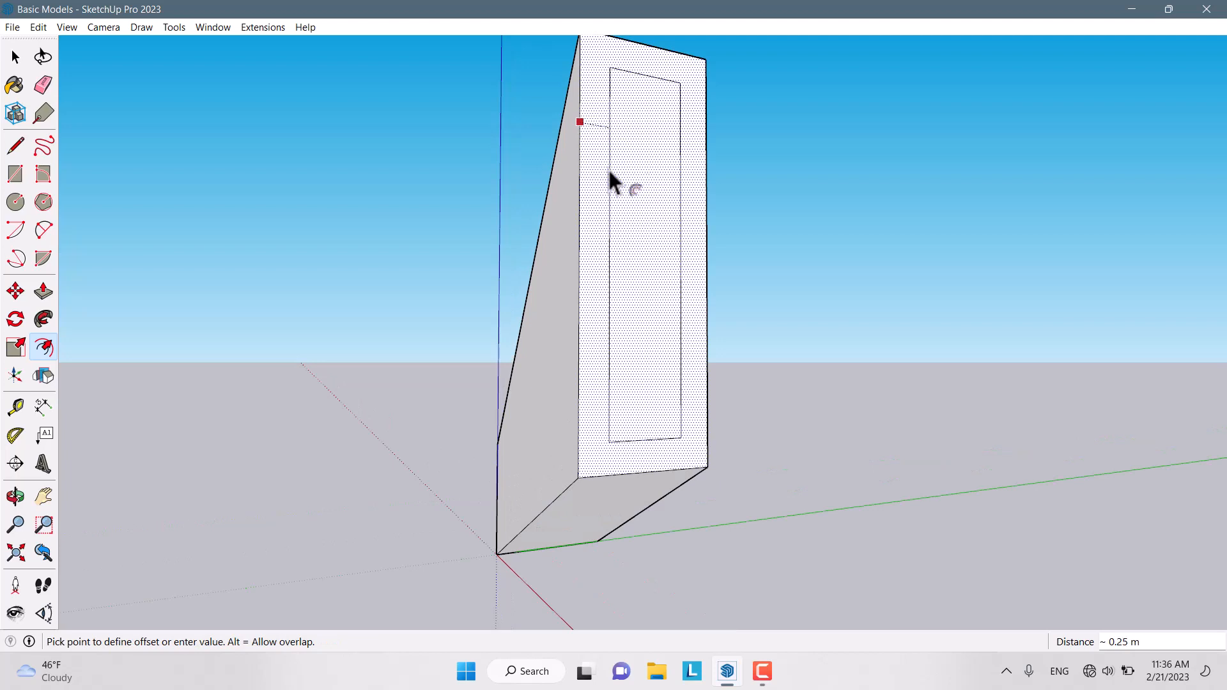
scroll(608, 170, down, 1)
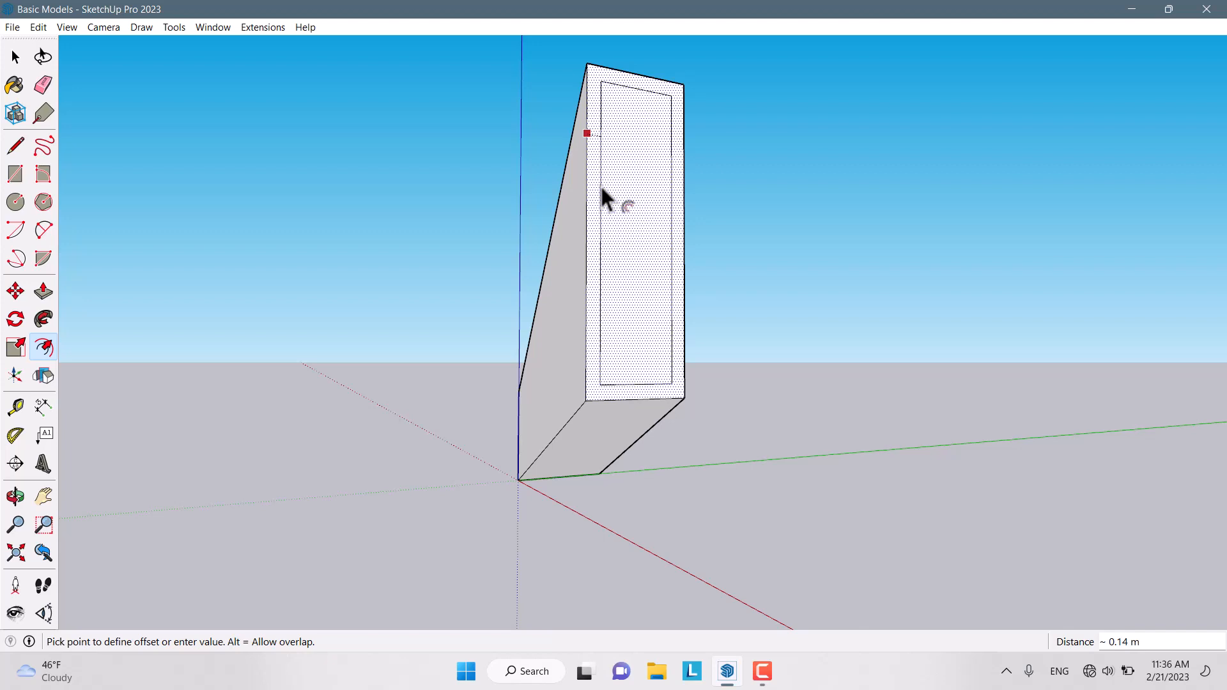
scroll(601, 188, up, 1)
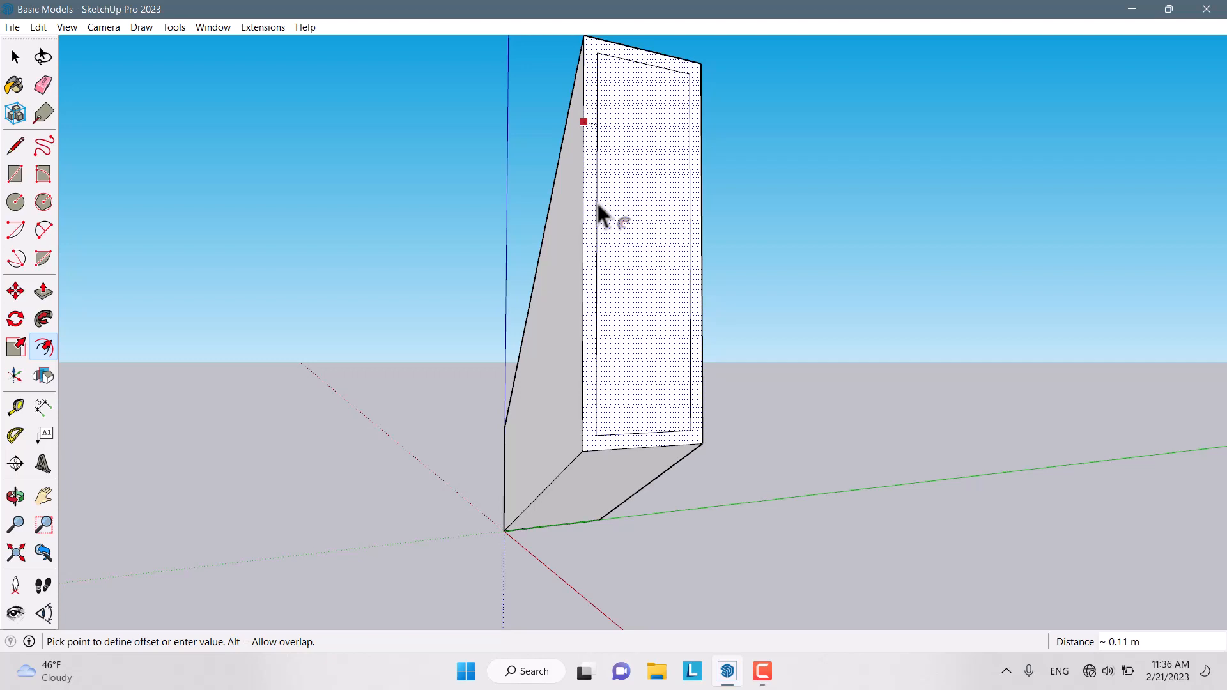
text(0.1)
key(Return)
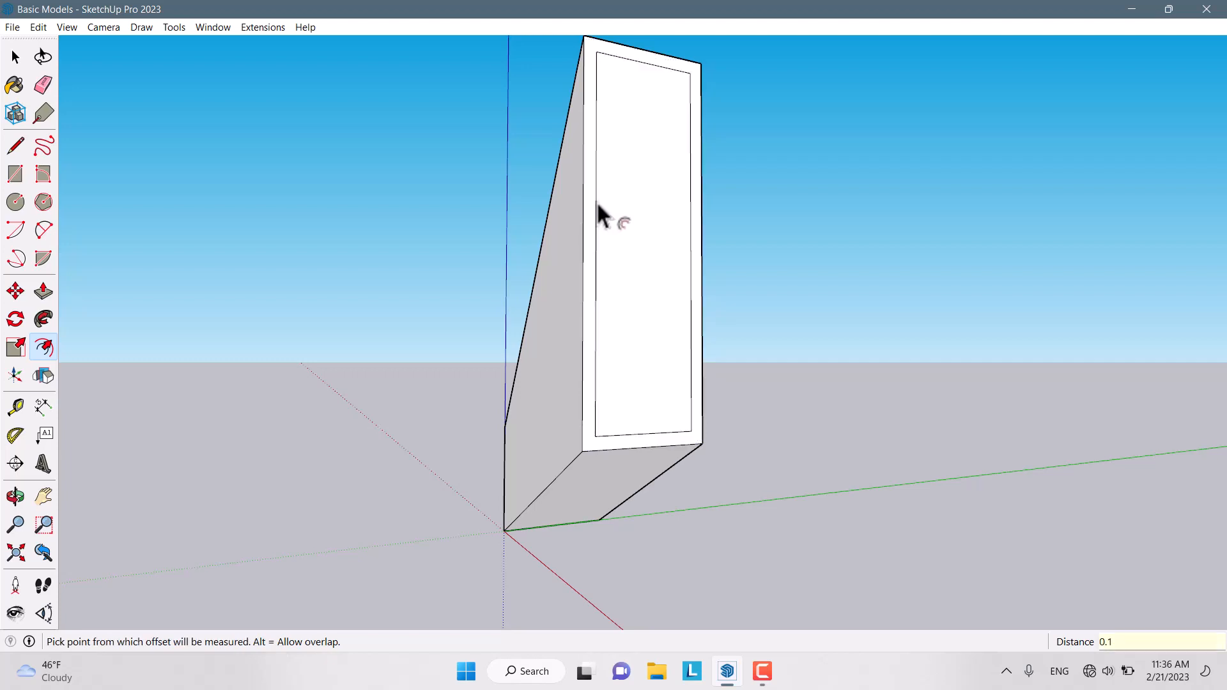
key(space)
Examine how the offset divides the end face by selecting the inner panel and the surrounding border in turn, and clear the selection
middle_drag(597, 213, 657, 302)
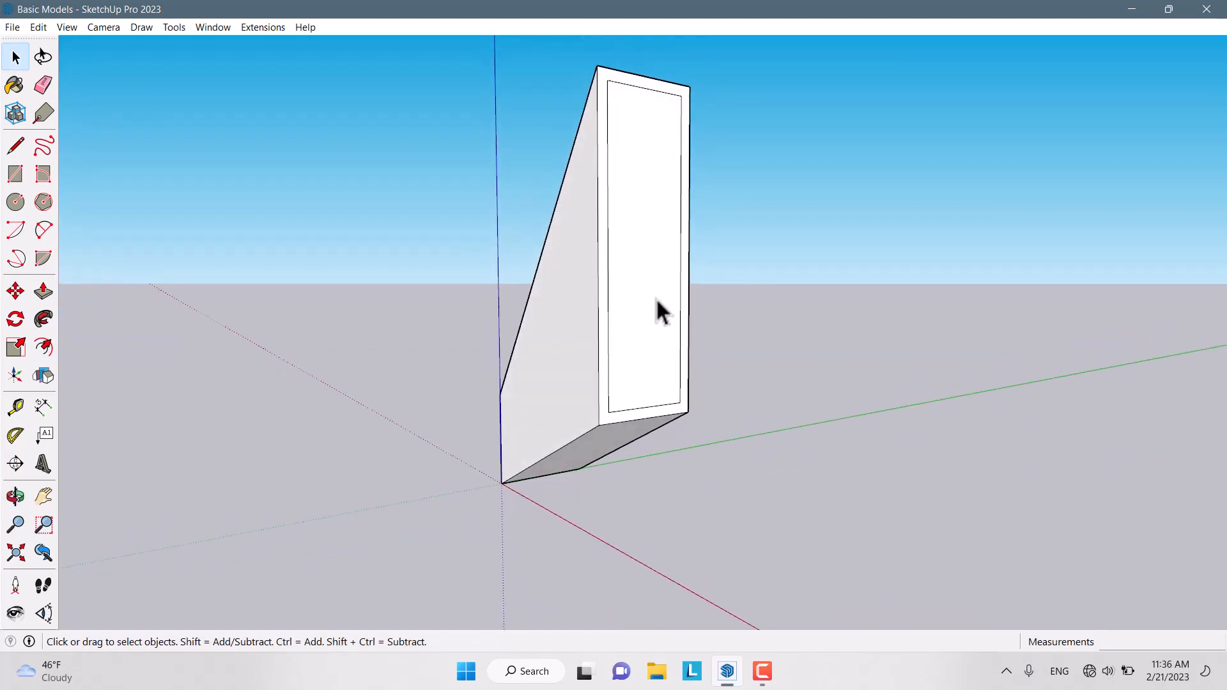
scroll(640, 83, up, 3)
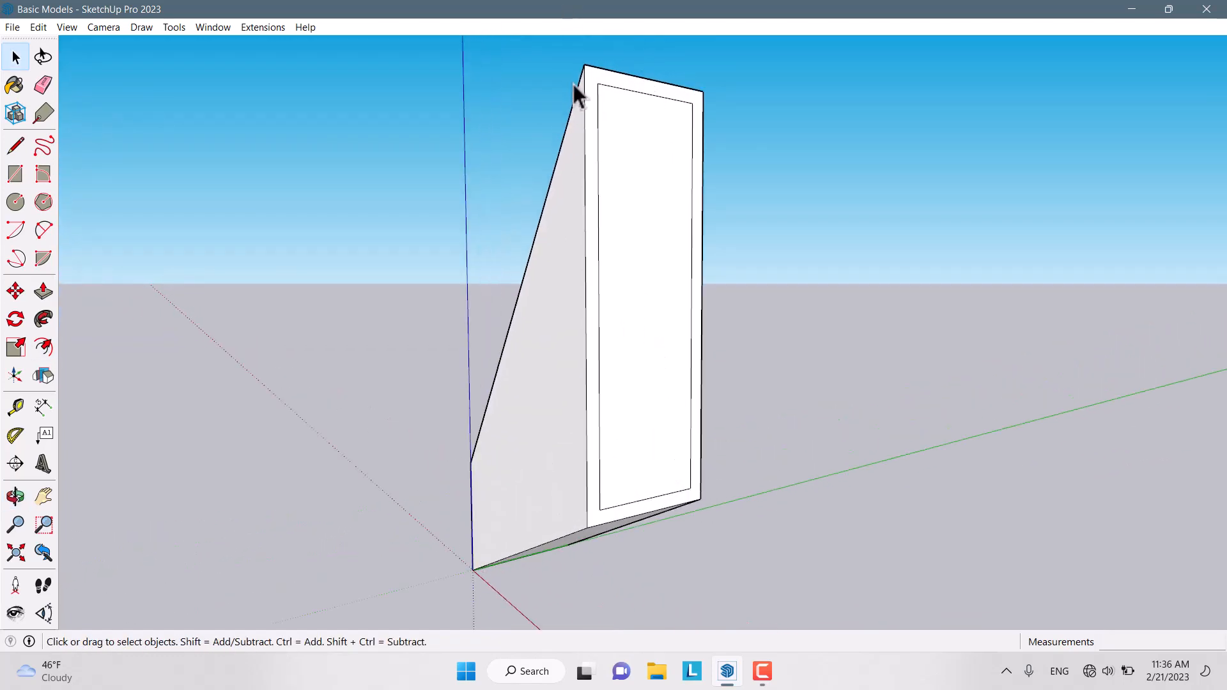
scroll(604, 99, up, 2)
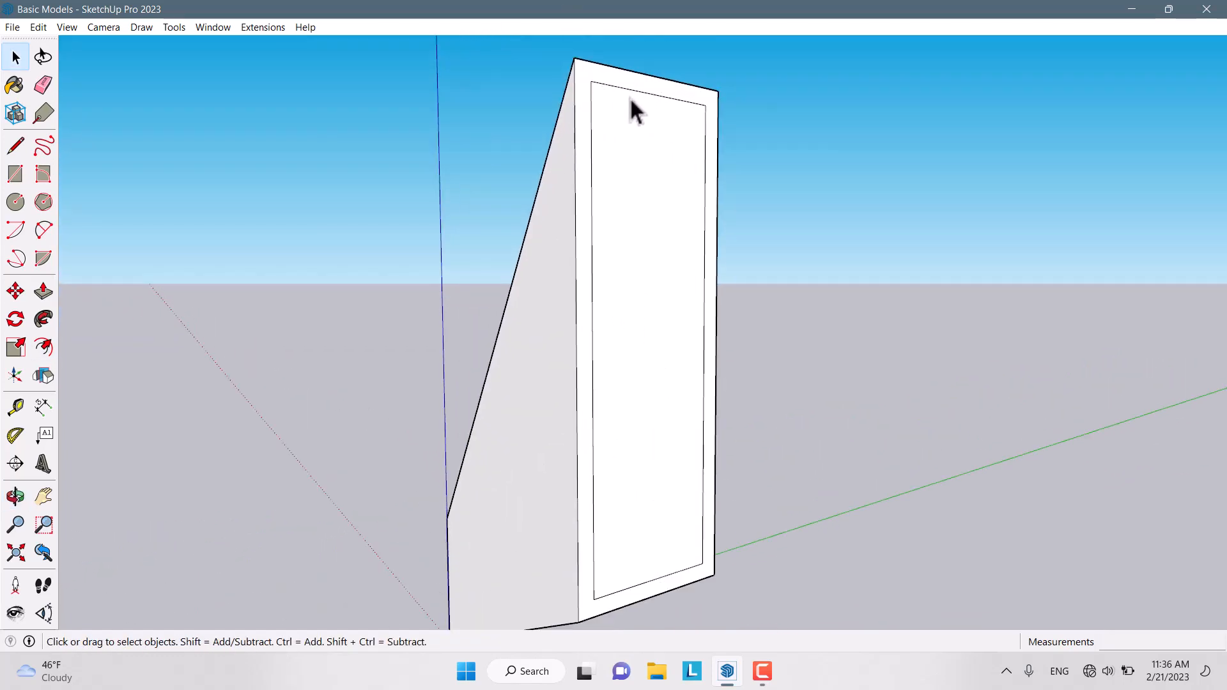
click(585, 88)
click(594, 390)
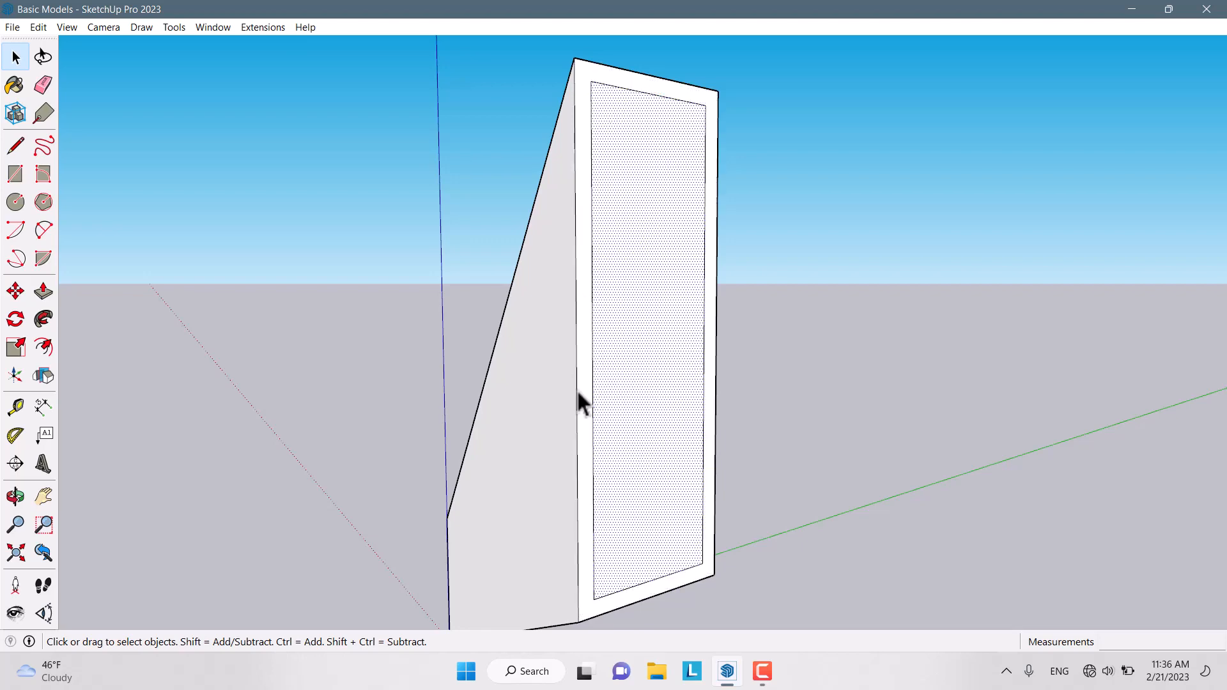
click(857, 252)
click(700, 125)
click(716, 96)
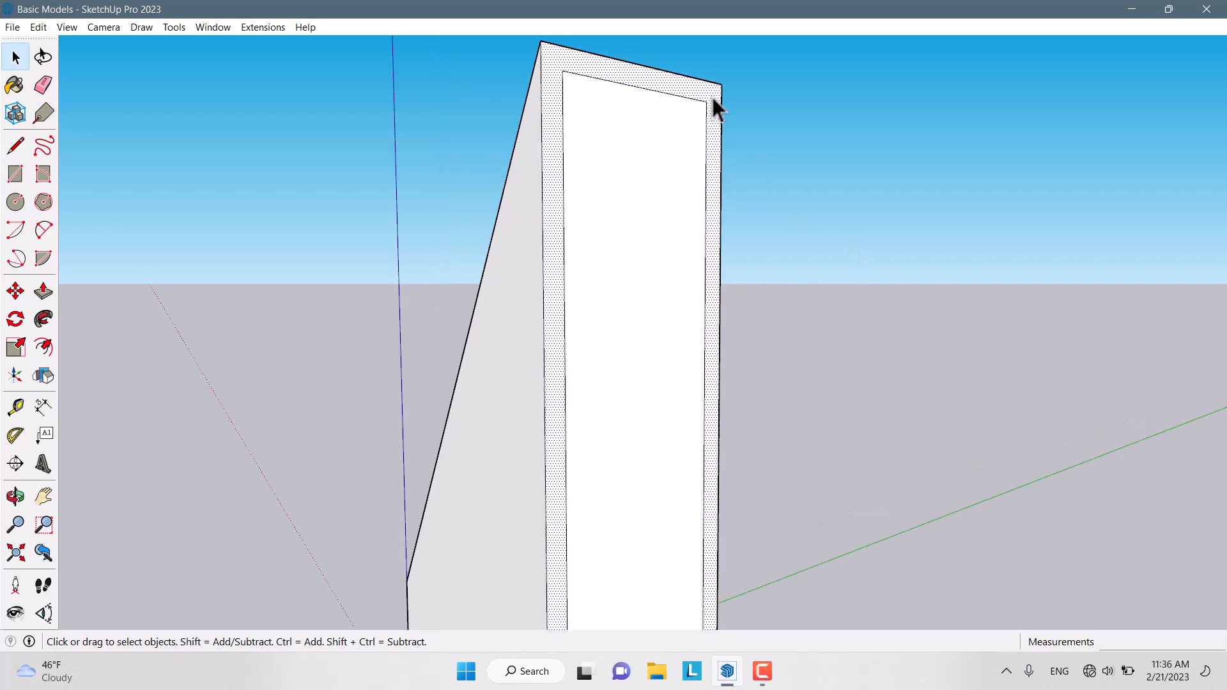
scroll(661, 63, down, 1)
click(665, 77)
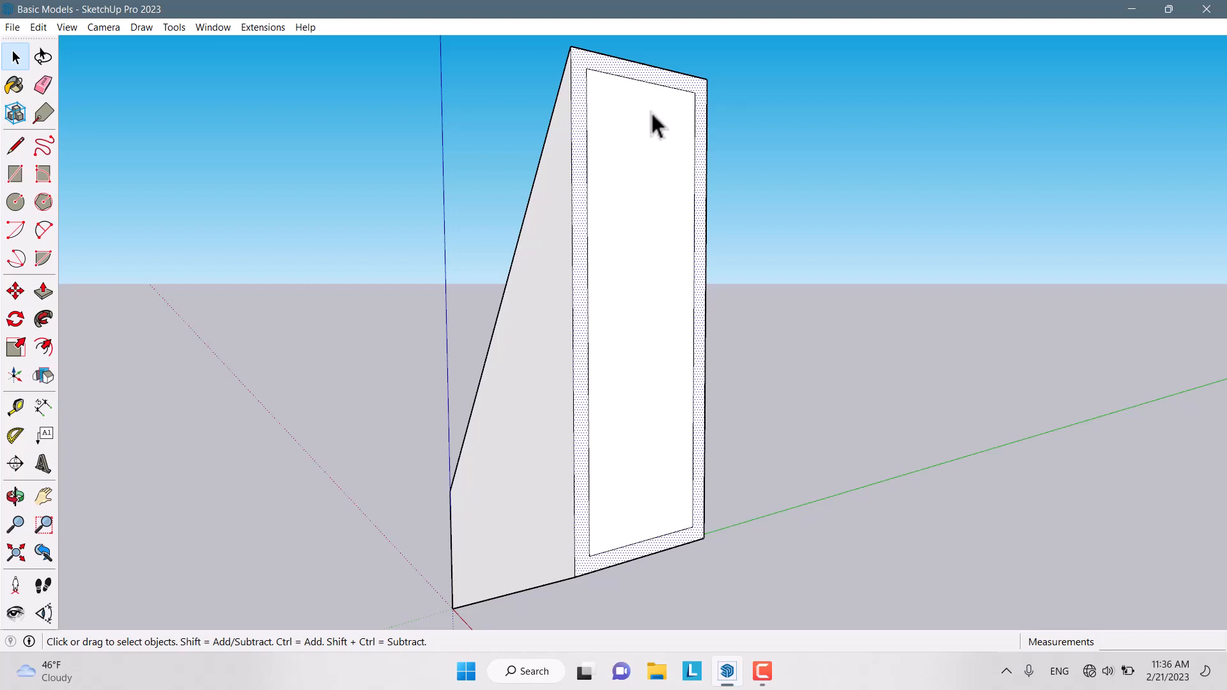
click(805, 311)
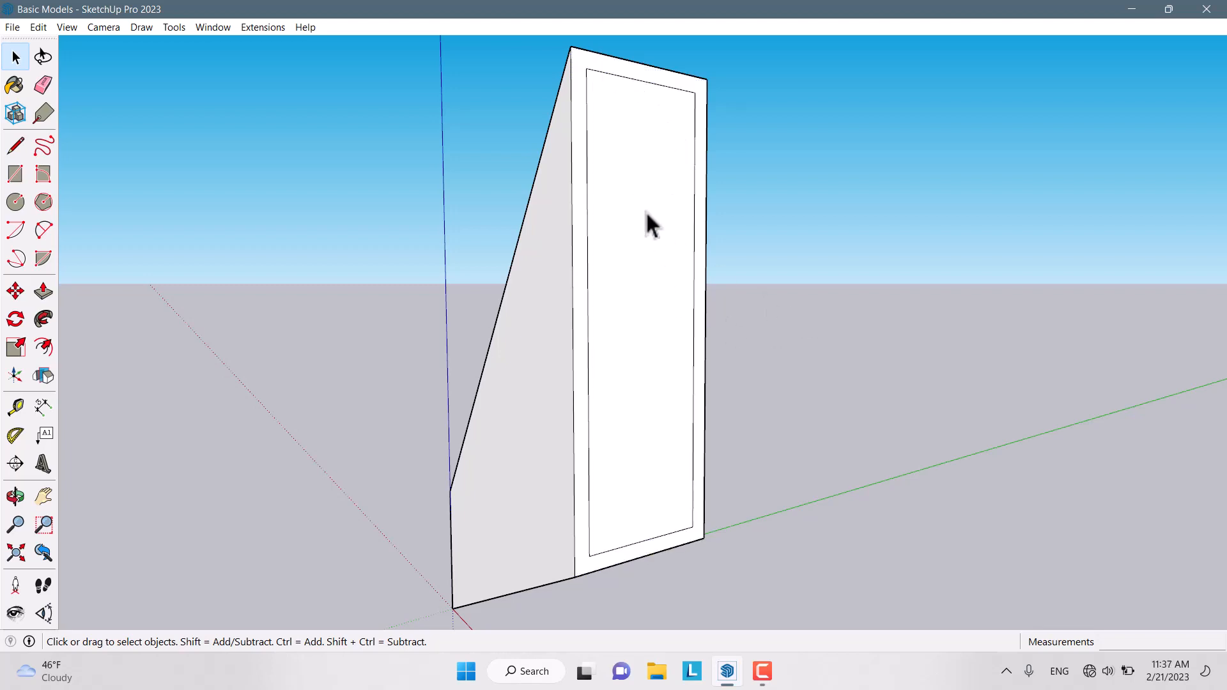
click(646, 214)
click(286, 377)
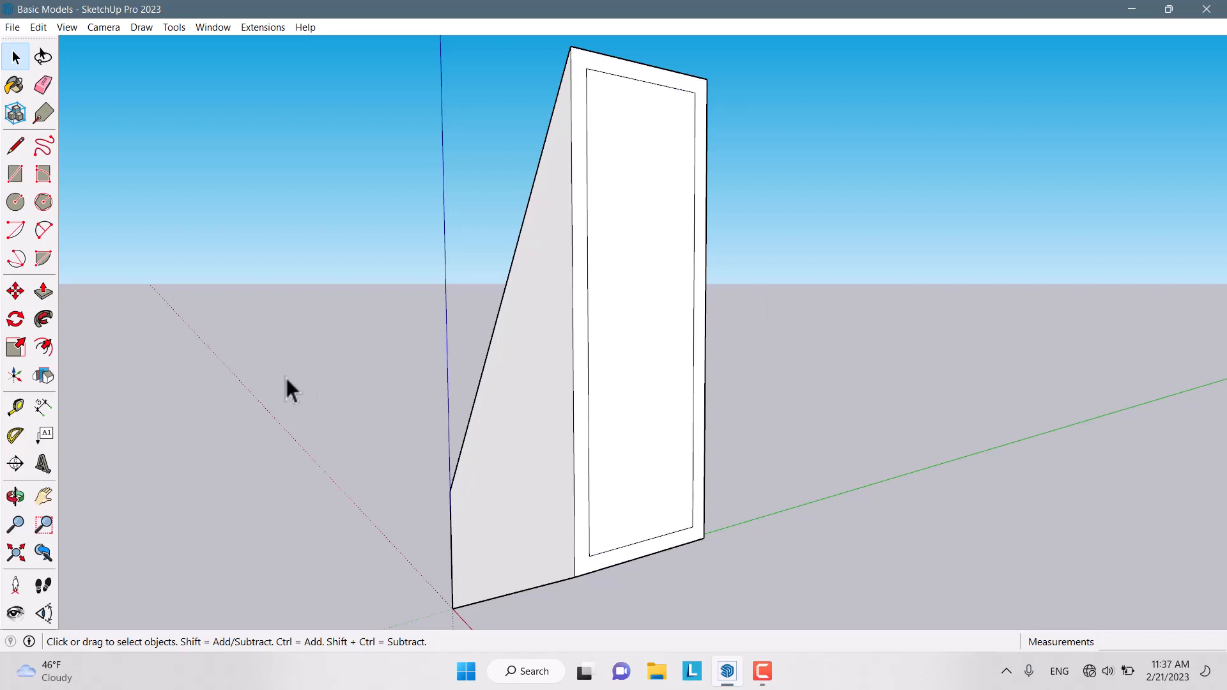
Push the inner panel of the end face 0.02 m inward with Push/Pull to form a recess
click(51, 297)
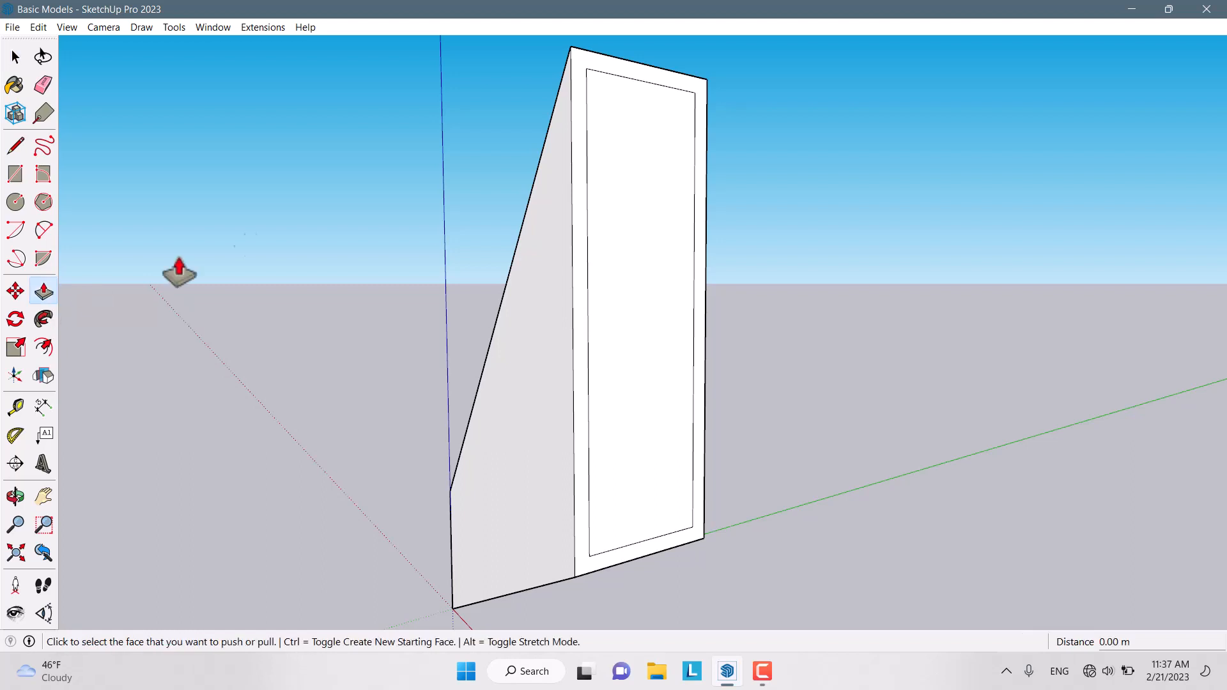
click(680, 159)
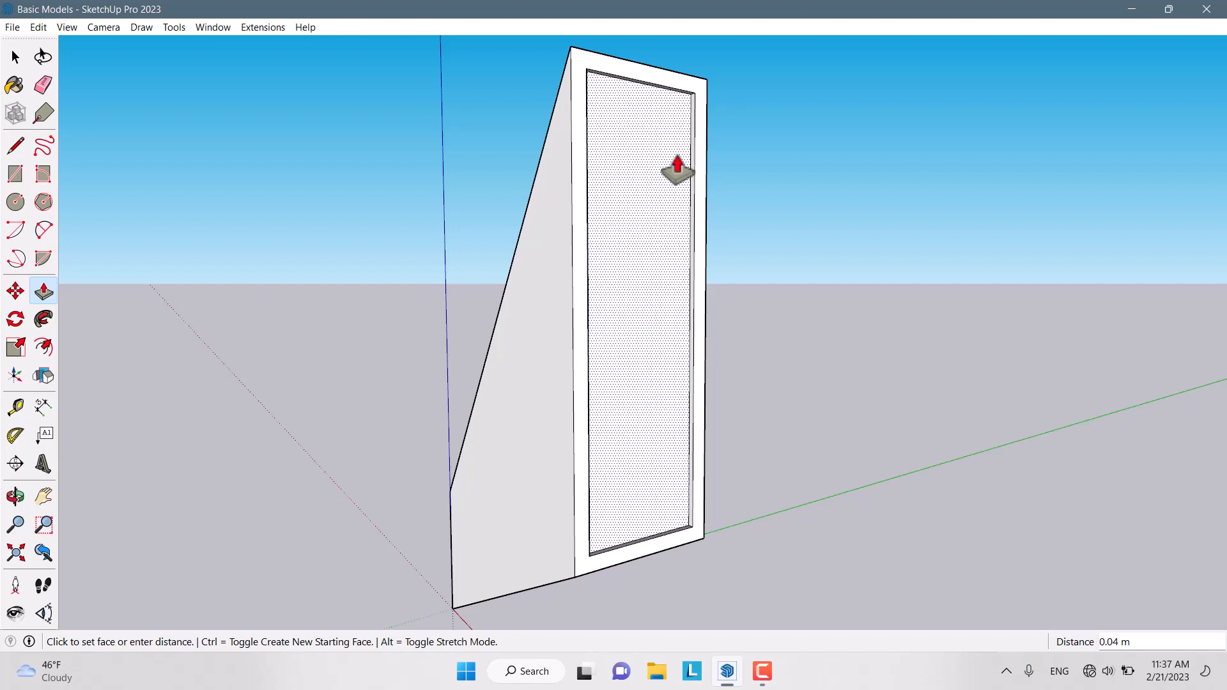
text(0.0)
key(Return)
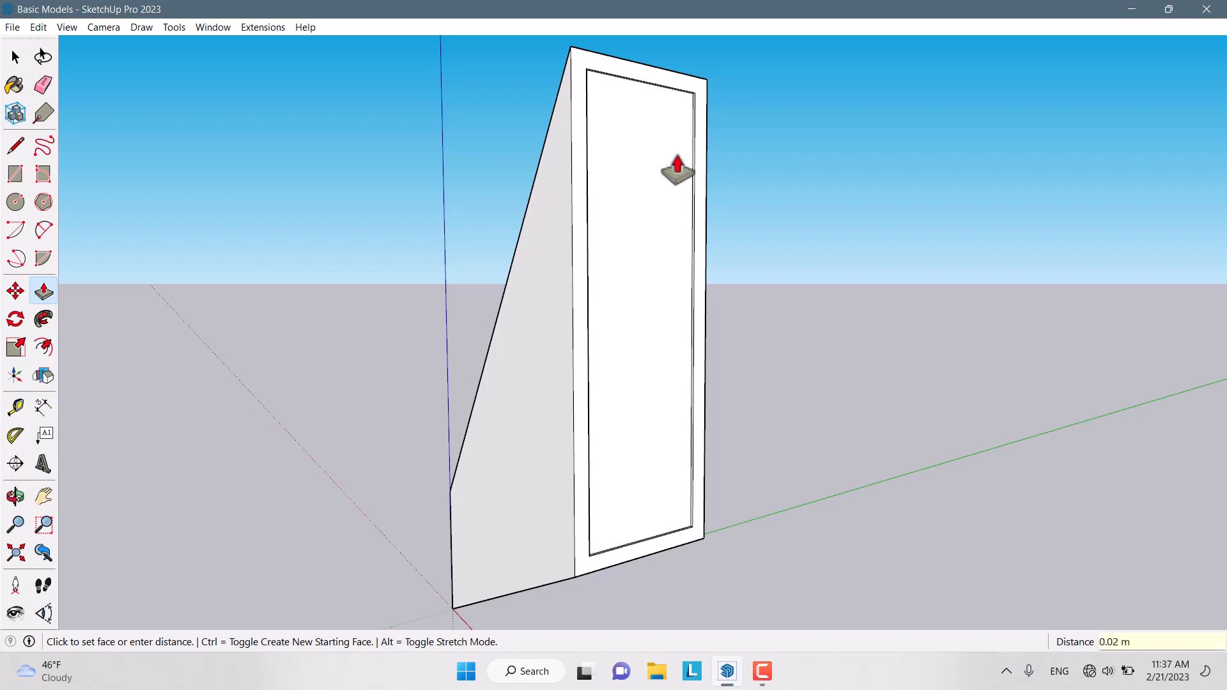
key(space)
middle_drag(844, 283, 364, 311)
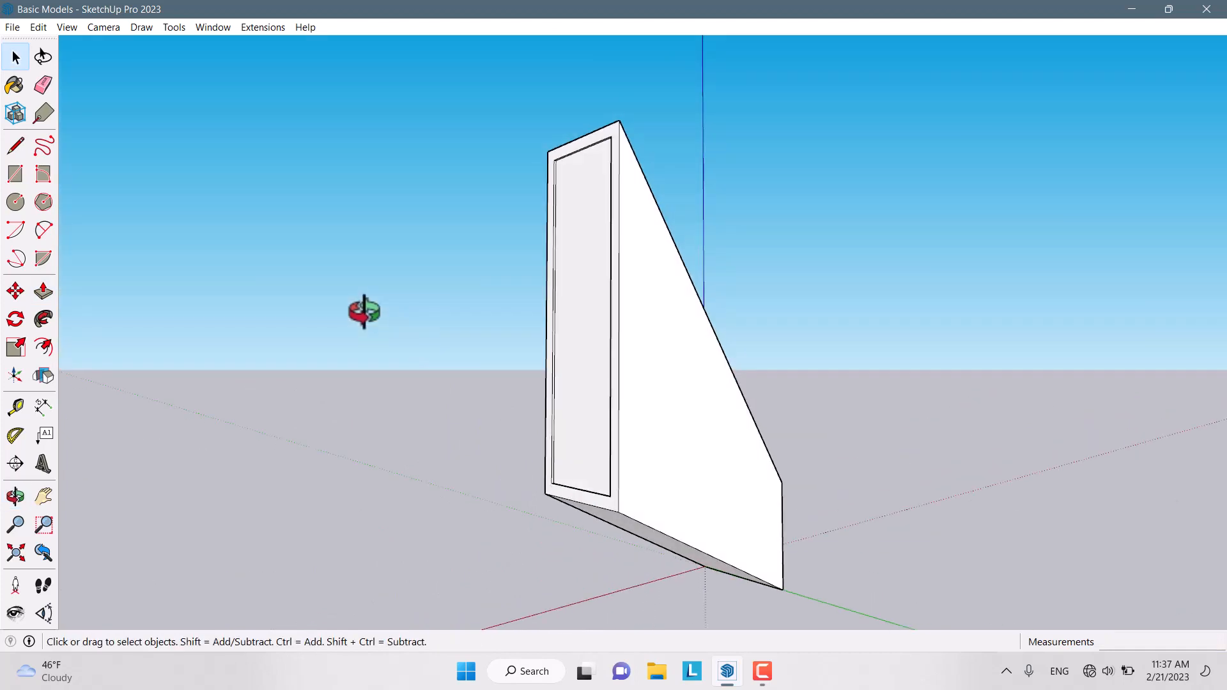
middle_drag(359, 310, 750, 503)
scroll(574, 393, down, 3)
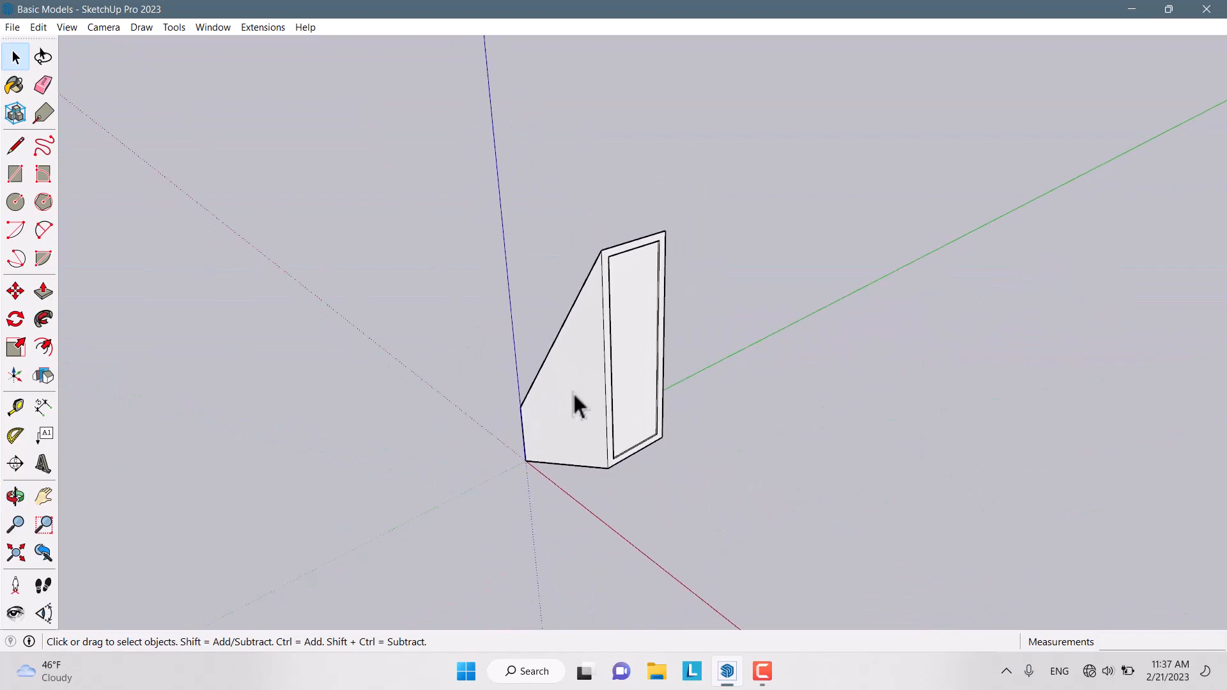